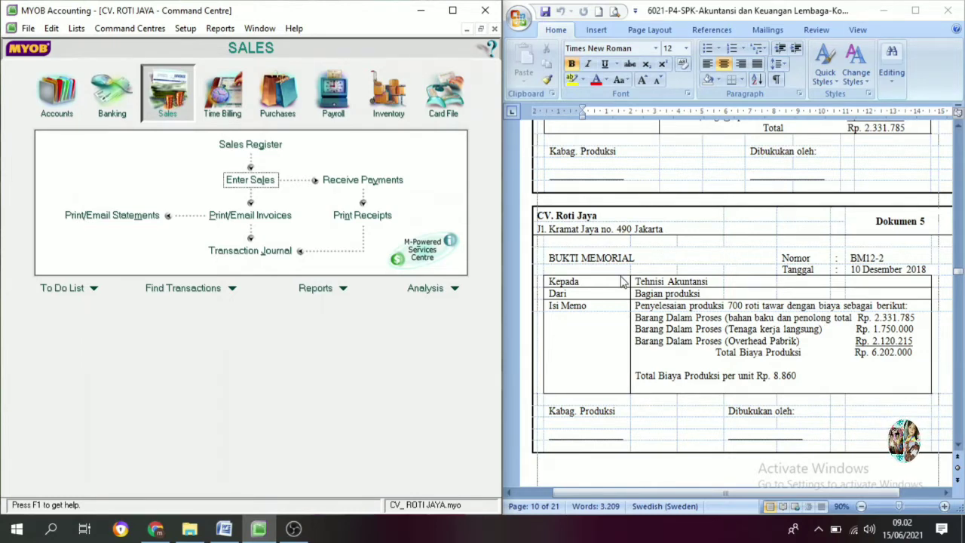
# Step: Find the Dokumen 6 sales invoice in the Word document and open a new sales entry in MYOB Accounting
pyautogui.scroll(-3, 650, 268)
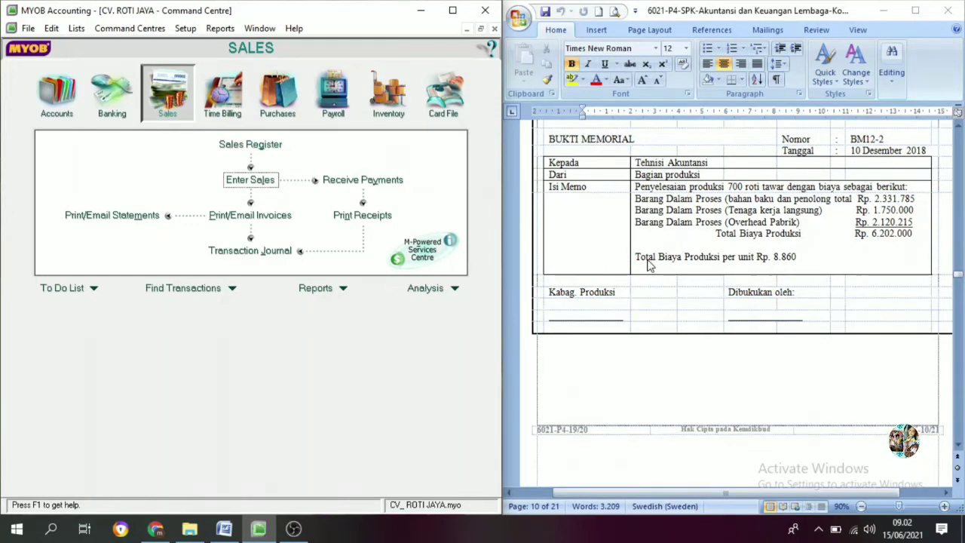
pyautogui.scroll(-5, 650, 264)
pyautogui.scroll(-1, 657, 269)
pyautogui.scroll(-4, 739, 369)
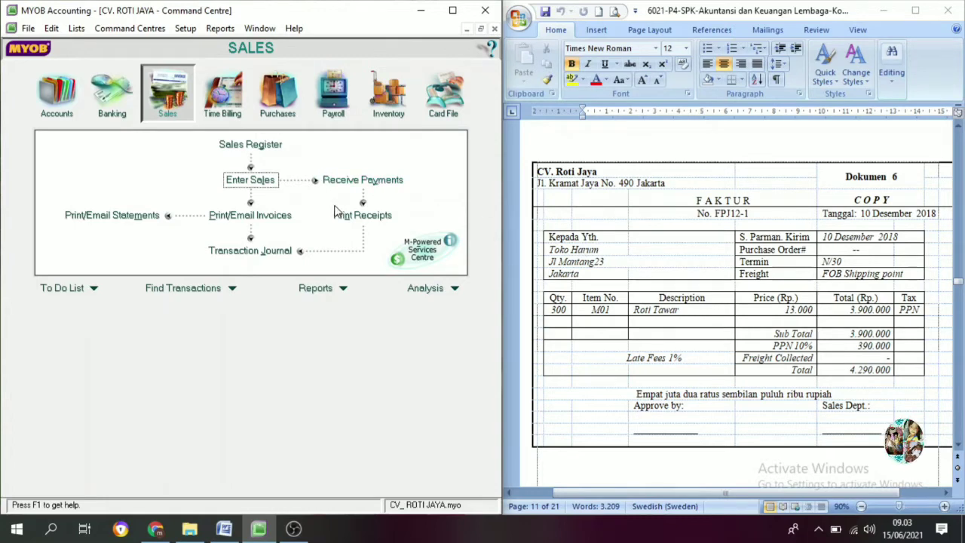
pyautogui.click(124, 114)
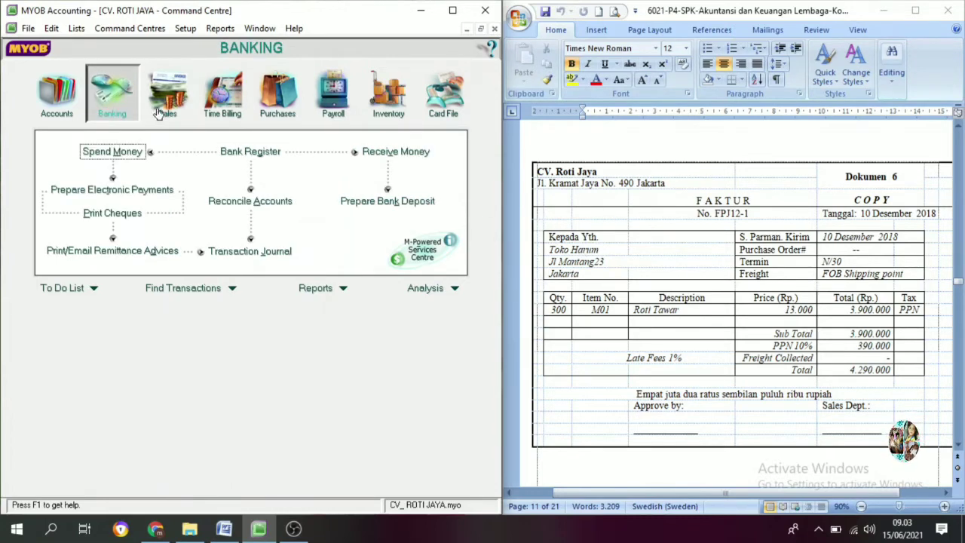
pyautogui.click(166, 113)
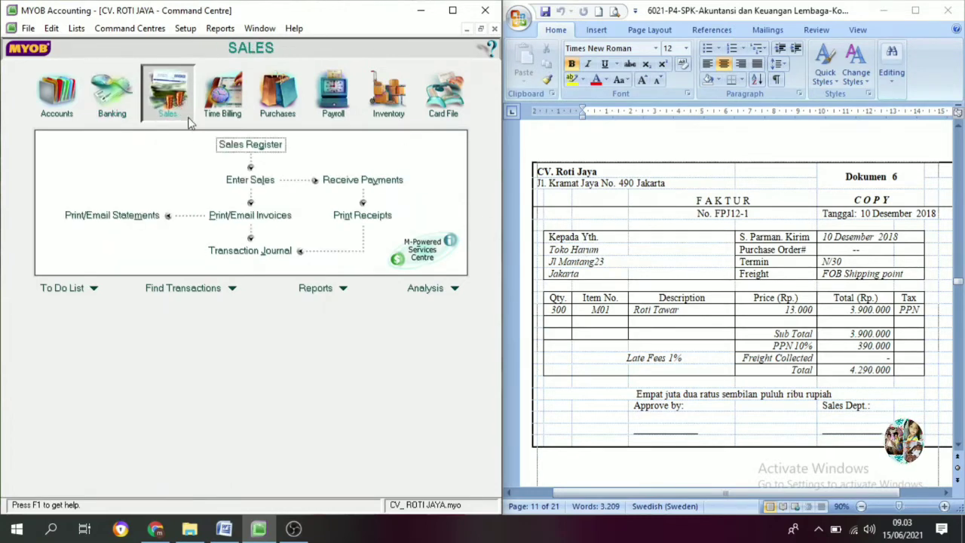
pyautogui.click(249, 181)
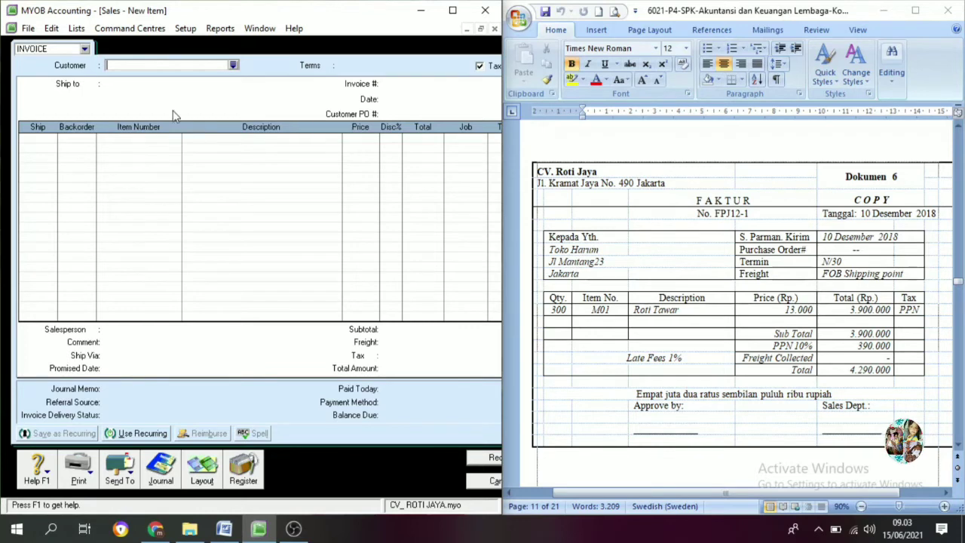
# Step: Select Toko Harum as the invoice's customer and turn off the Tax Inclusive option
pyautogui.click(233, 67)
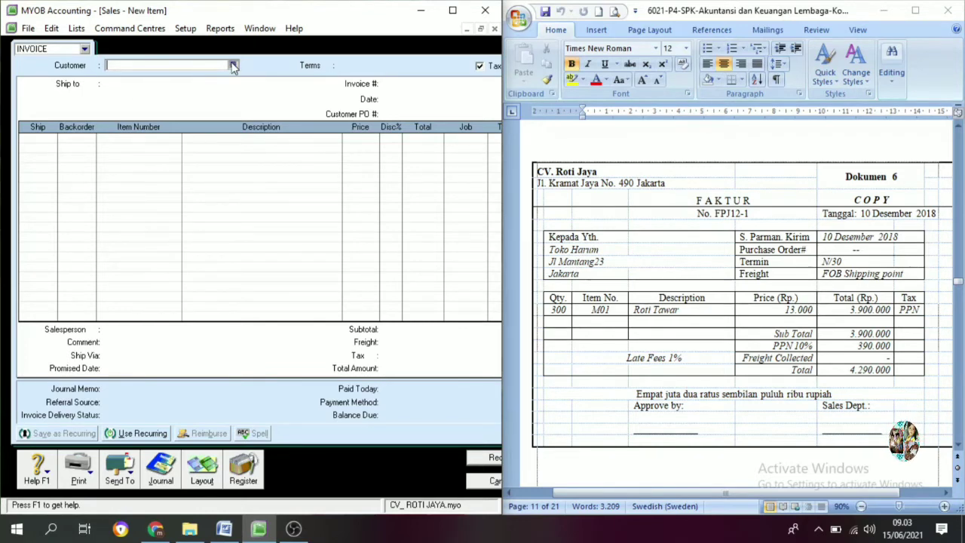
pyautogui.click(121, 198)
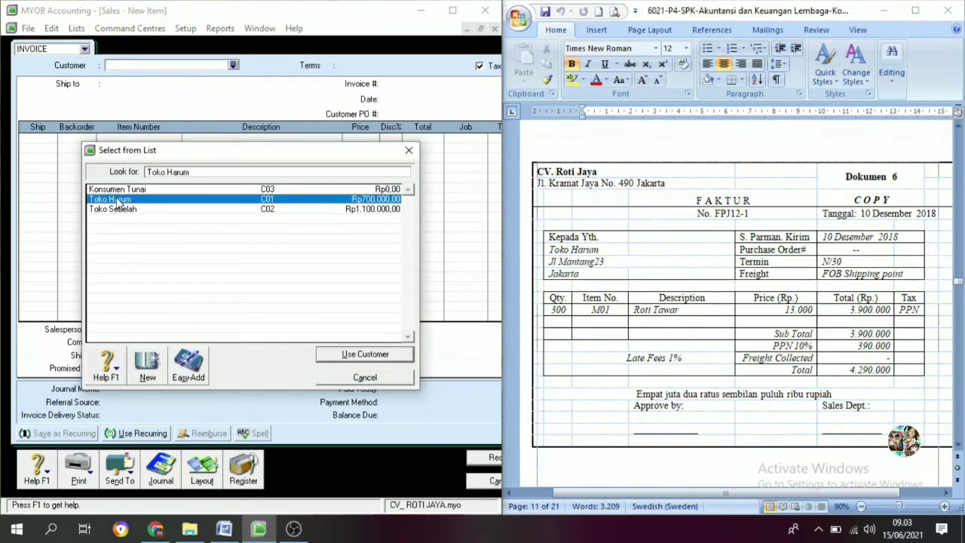
pyautogui.click(352, 355)
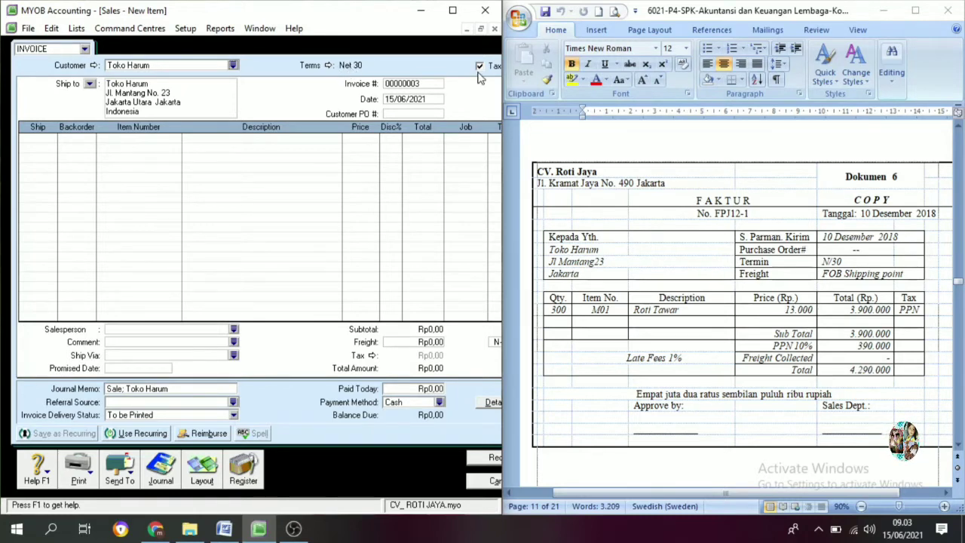
pyautogui.moveTo(502, 184); pyautogui.dragTo(536, 187)
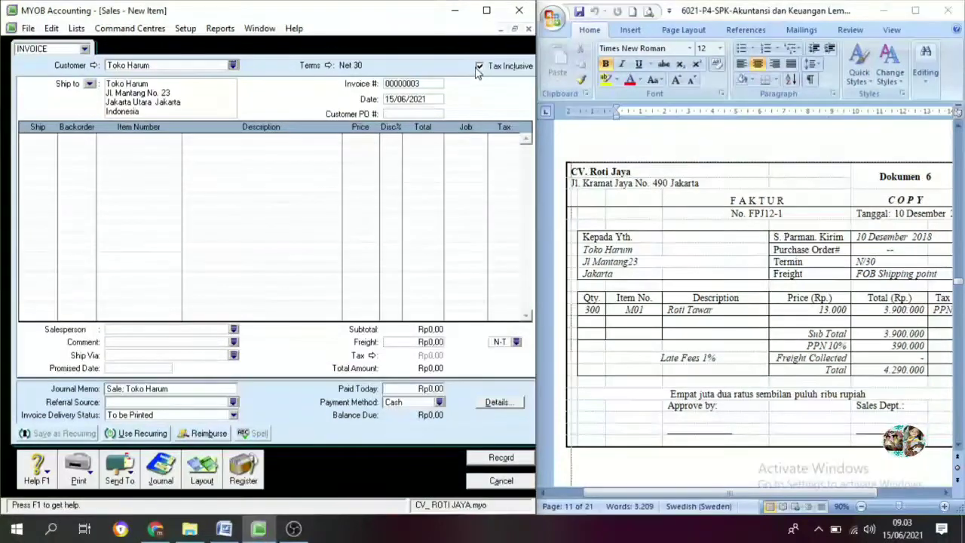
pyautogui.click(480, 67)
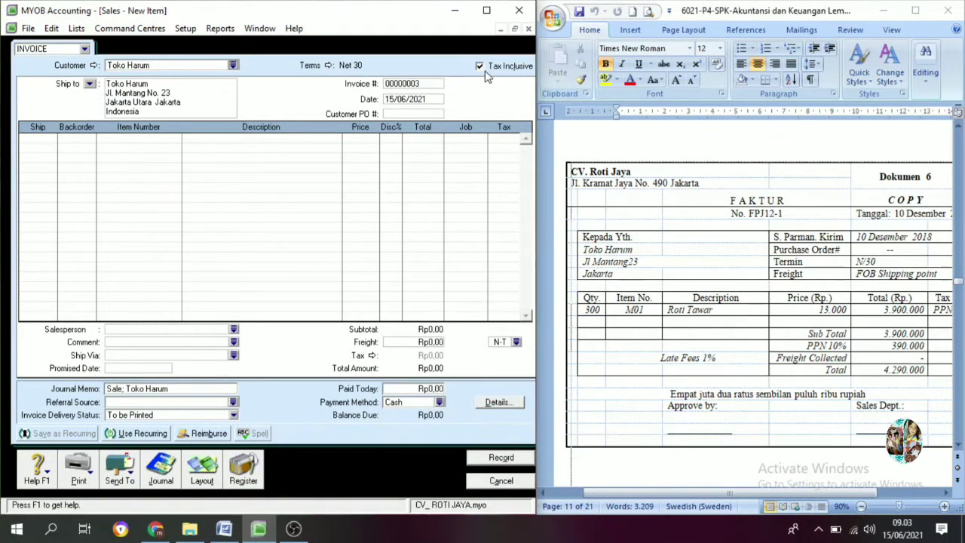
pyautogui.click(484, 66)
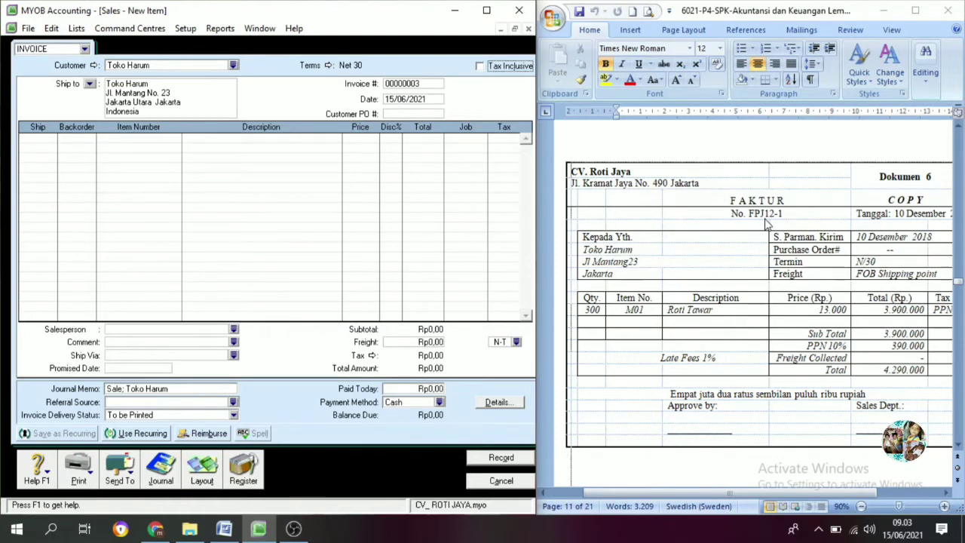
# Step: Copy the invoice number FPJ12-1 from the Word document into the sale's invoice number
pyautogui.click(789, 214)
pyautogui.moveTo(781, 213); pyautogui.dragTo(751, 214)
pyautogui.hotkey('ctrl', 'c')
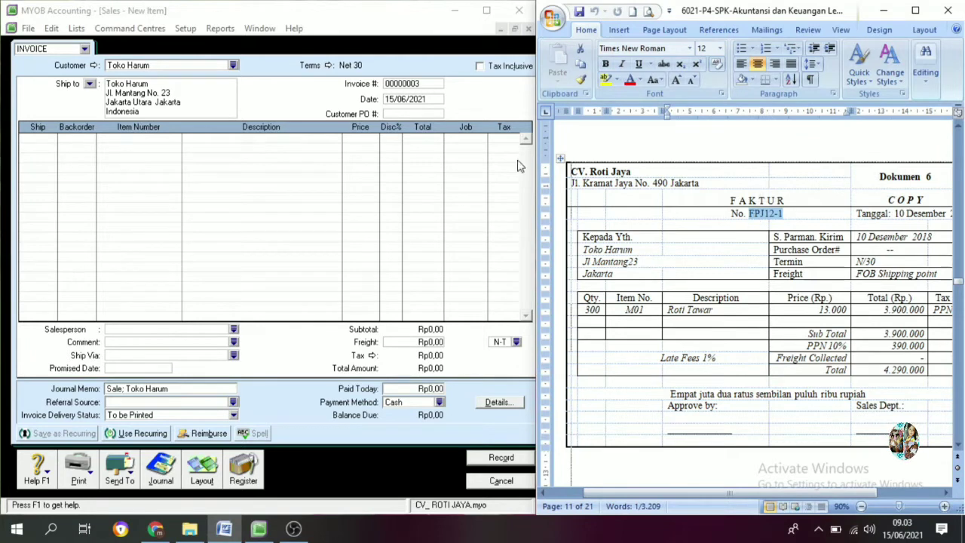
pyautogui.click(427, 83)
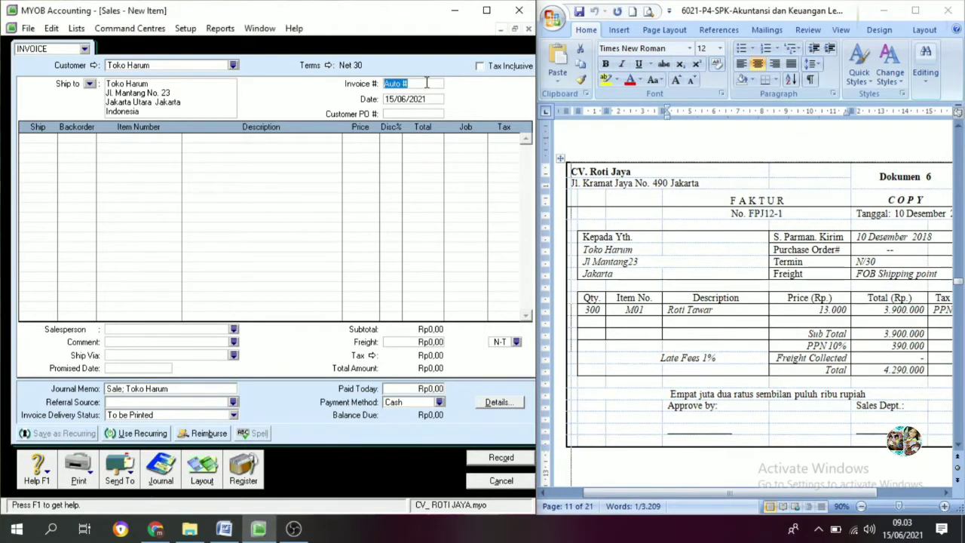
pyautogui.hotkey('ctrl', 'v')
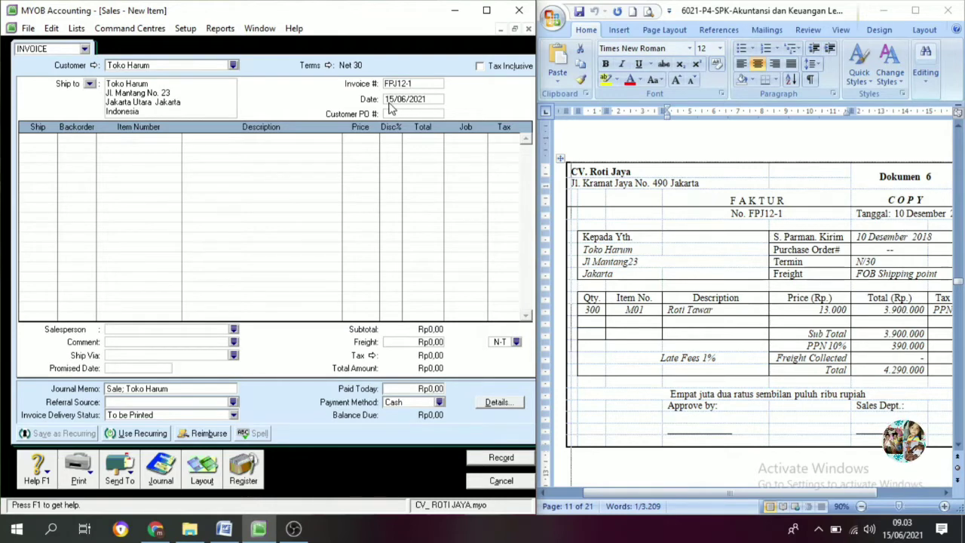
# Step: Set the invoice date to 10/12/2018
pyautogui.click(418, 99)
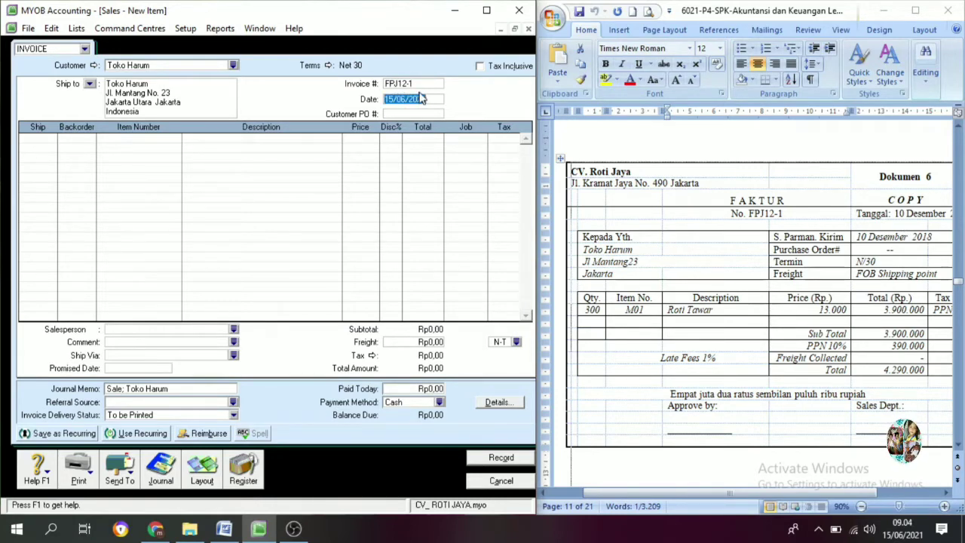
pyautogui.click(429, 82)
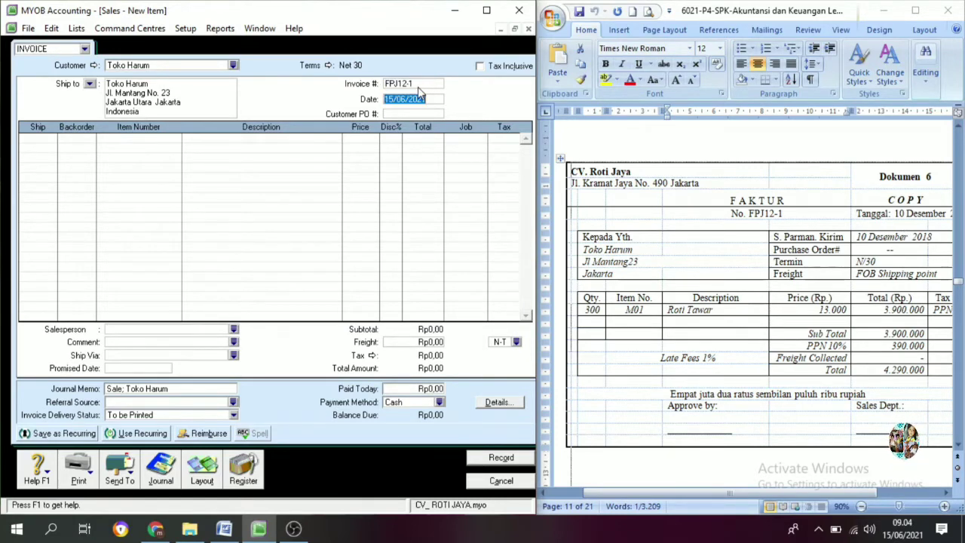
pyautogui.write('10/12')
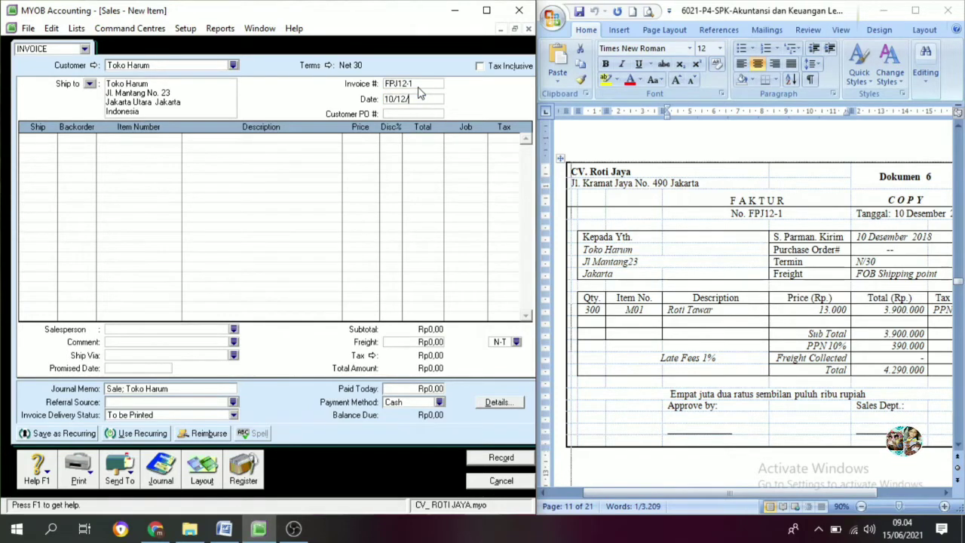
pyautogui.write('/2018')
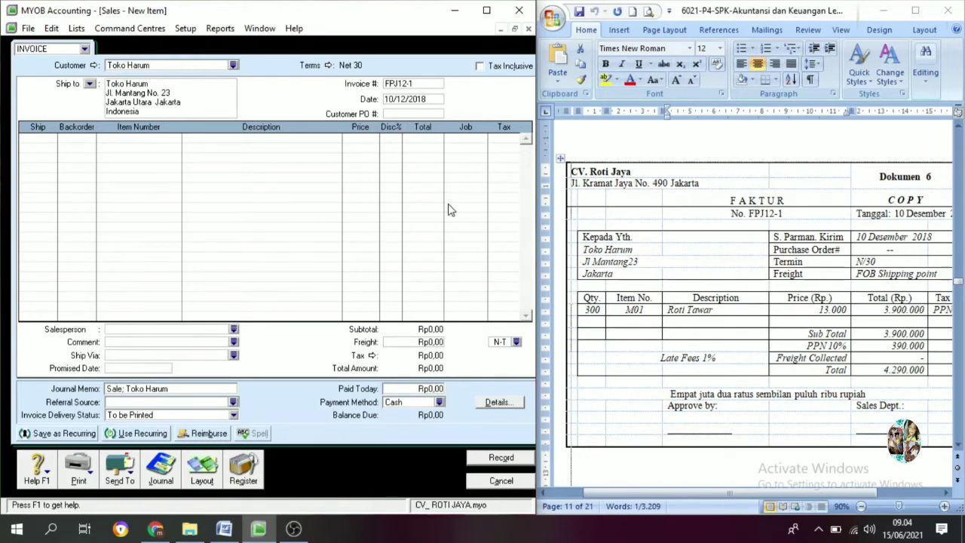
# Step: Enter the first invoice line with a ship quantity of 300 and item M01, Roti Tawar
pyautogui.click(42, 139)
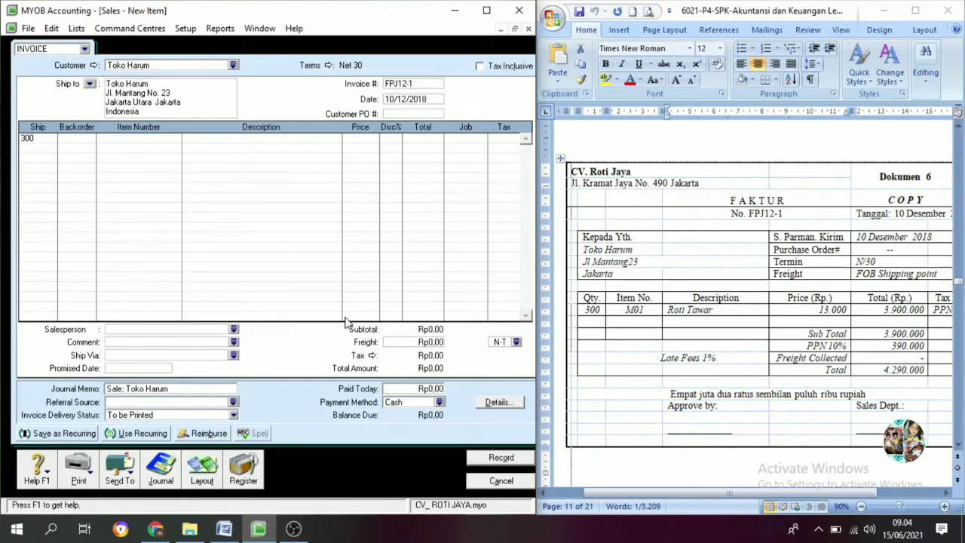
pyautogui.press('Tab')
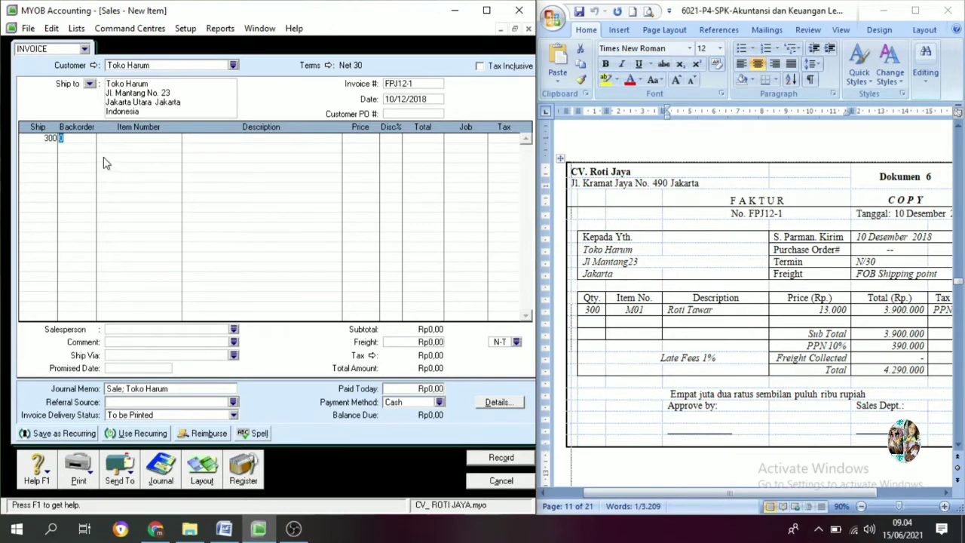
pyautogui.press('Tab')
pyautogui.write('M01')
pyautogui.press('Tab')
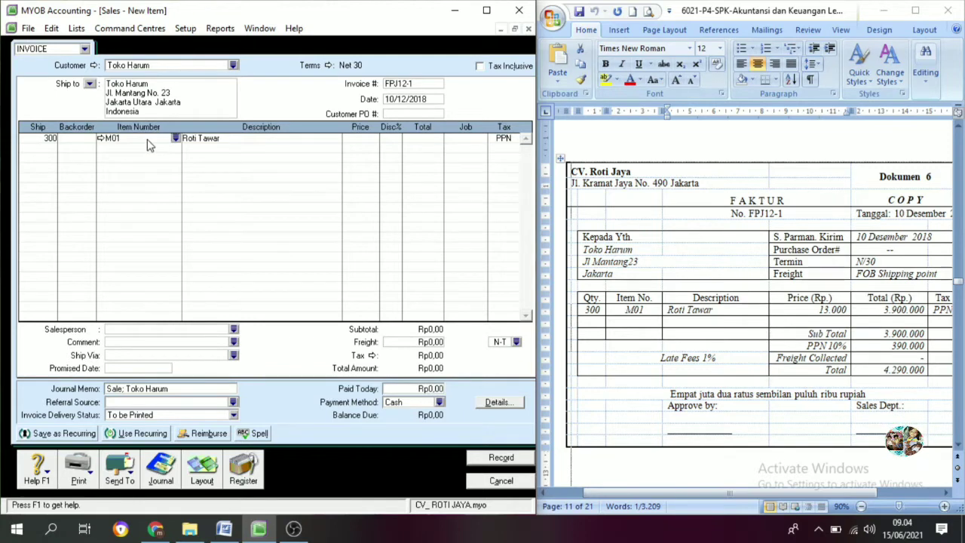
pyautogui.click(175, 139)
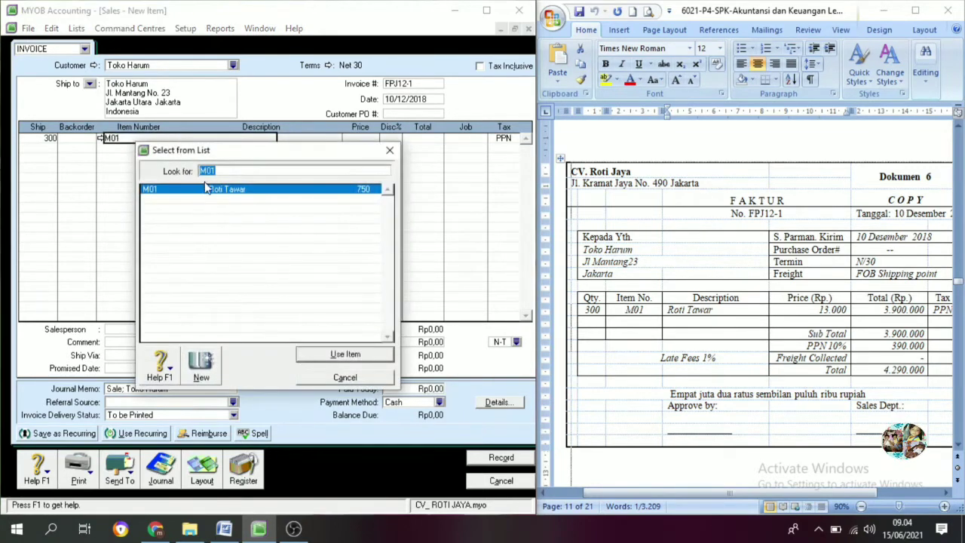
pyautogui.click(341, 354)
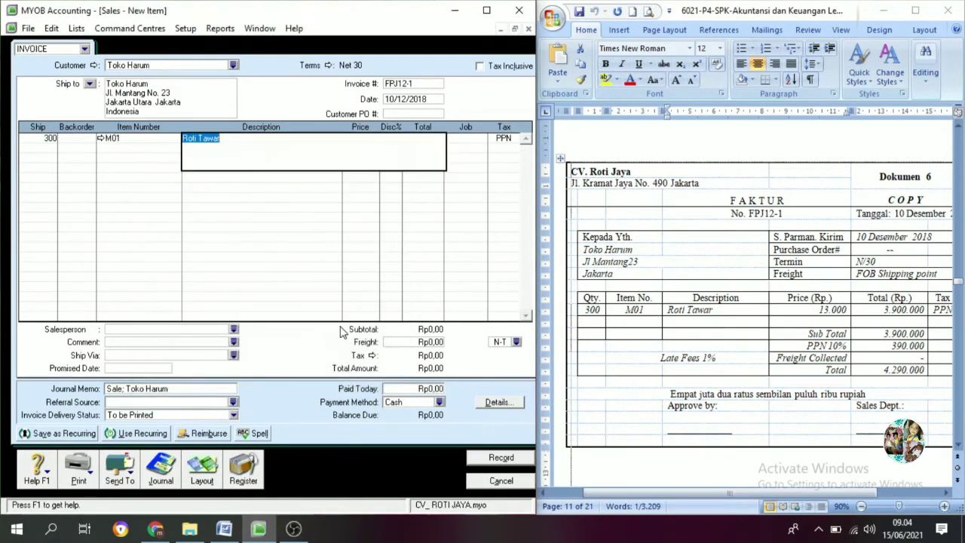
# Step: Set the unit price of the Roti Tawar line to 13000, leaving the discount empty
pyautogui.press('Tab')
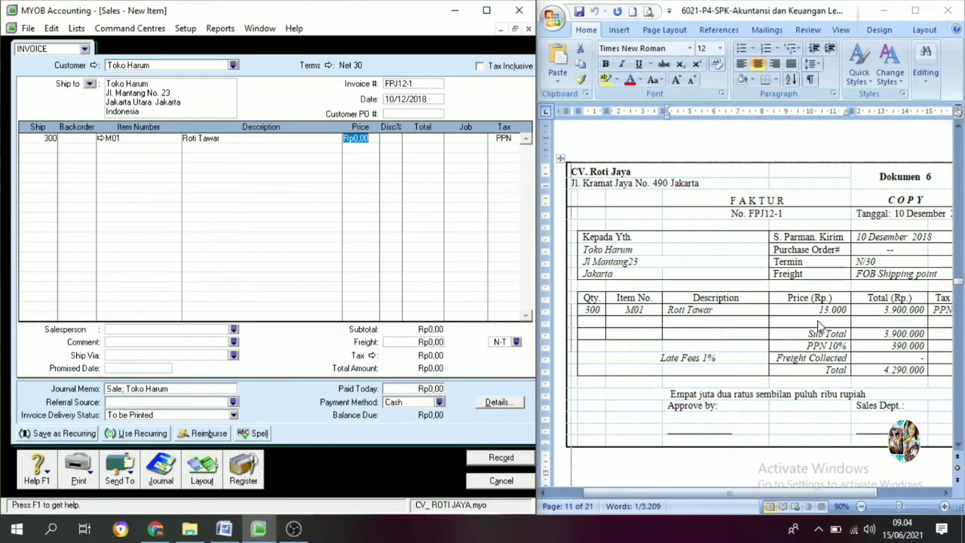
pyautogui.write('1')
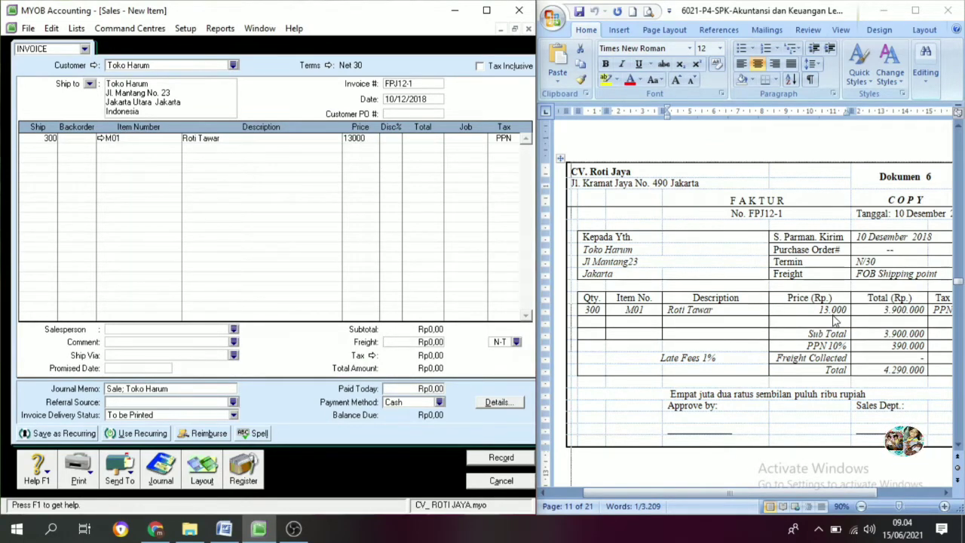
pyautogui.write('3.000')
pyautogui.press('Tab')
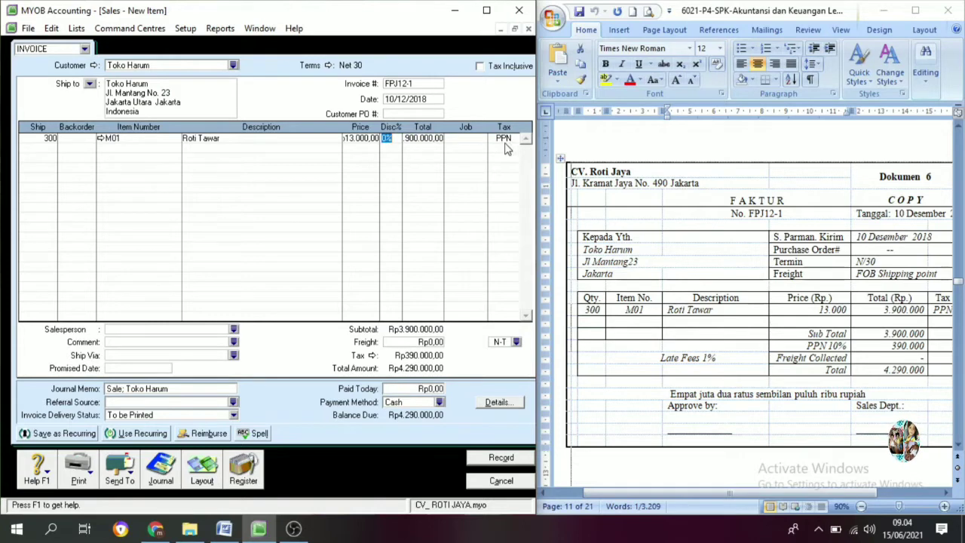
pyautogui.press('Tab')
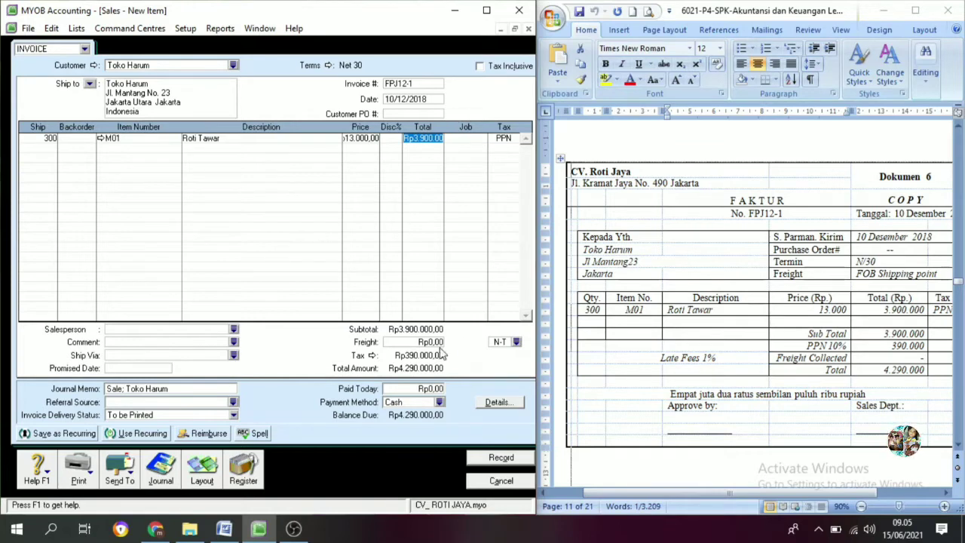
# Step: Record the invoice, ignoring all spelling suggestions for the item description, and close the sales entry window
pyautogui.click(490, 456)
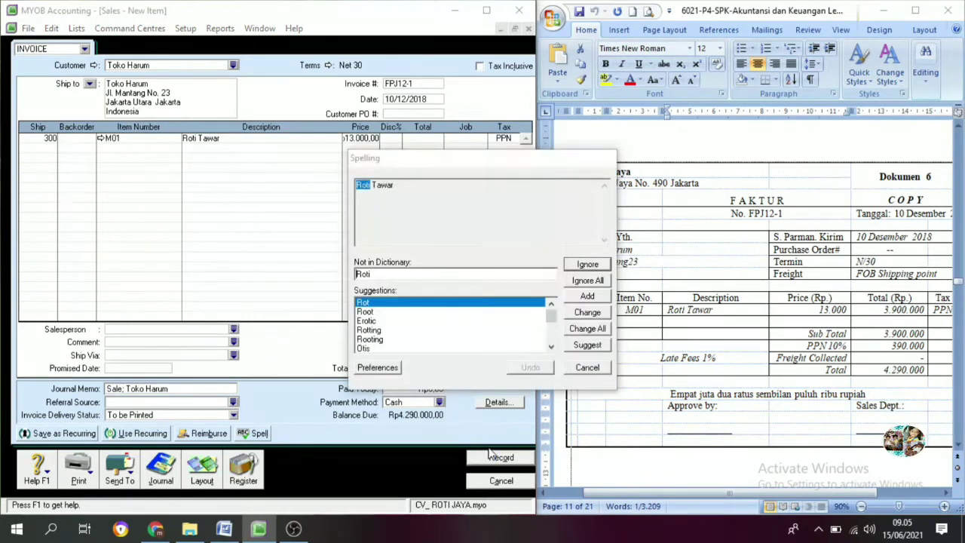
pyautogui.click(587, 281)
pyautogui.click(587, 282)
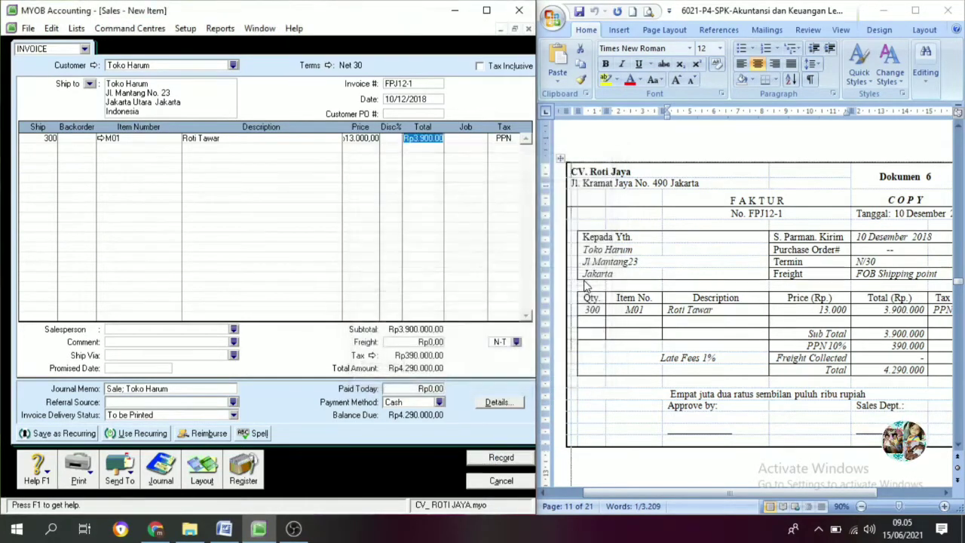
pyautogui.click(479, 475)
# Step: Examine the Dokumen 7 credit note from Toko Harum and compare it with the Dokumen 6 invoice it refers to
pyautogui.scroll(-5, 716, 319)
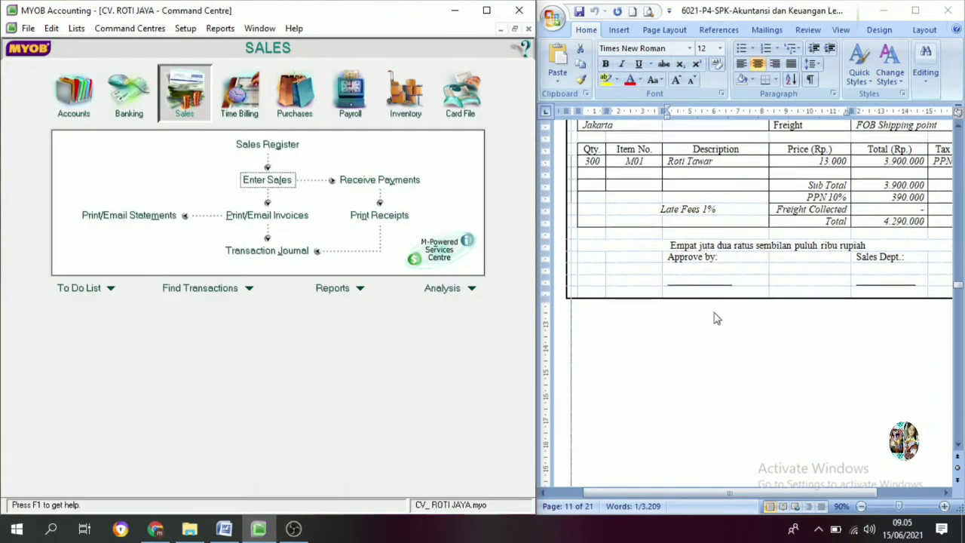
pyautogui.scroll(-8, 717, 319)
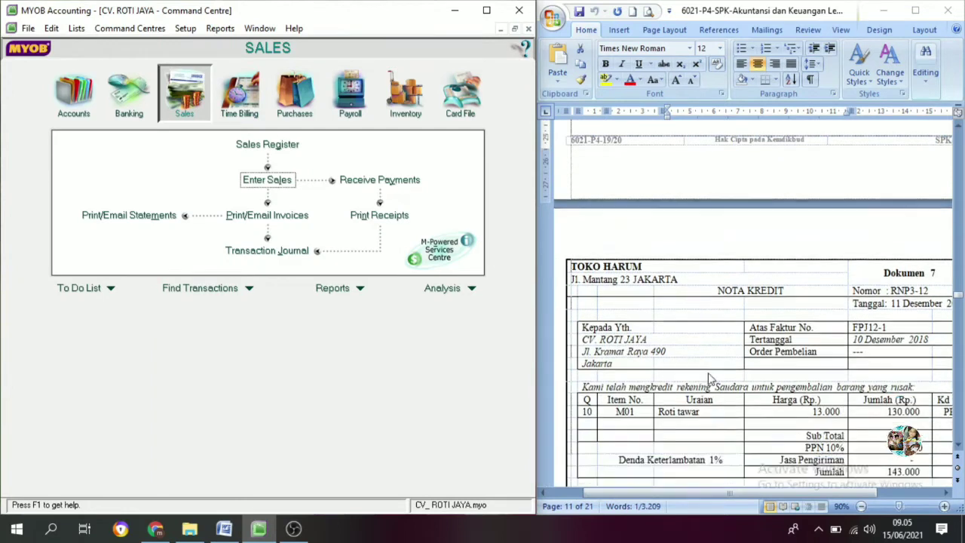
pyautogui.scroll(-2, 709, 377)
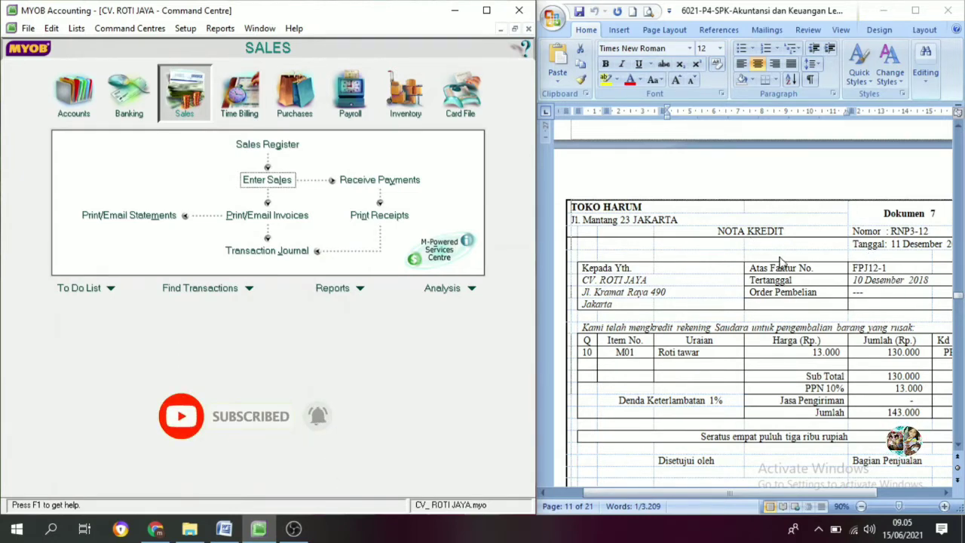
pyautogui.scroll(8, 782, 264)
pyautogui.scroll(-8, 782, 264)
pyautogui.scroll(6, 782, 264)
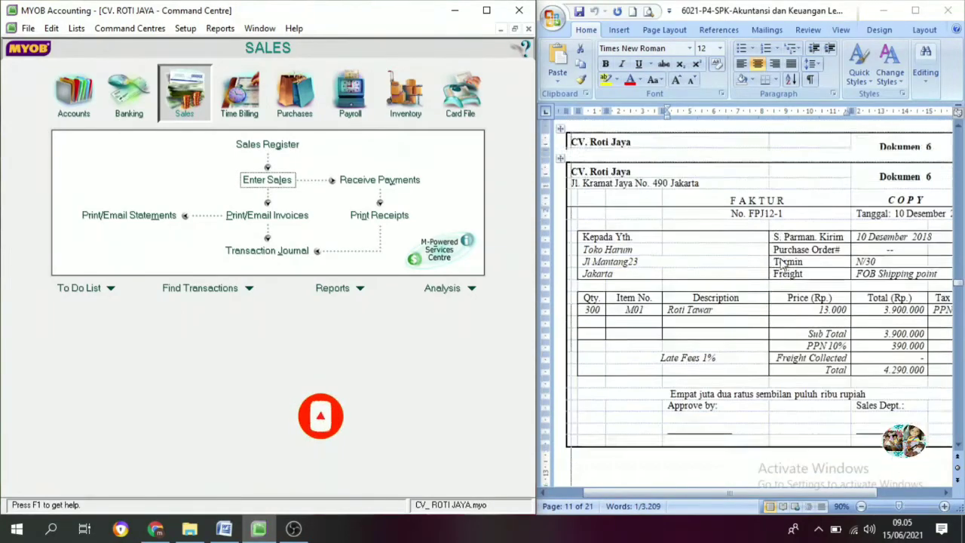
pyautogui.scroll(-5, 782, 271)
pyautogui.scroll(-10, 782, 281)
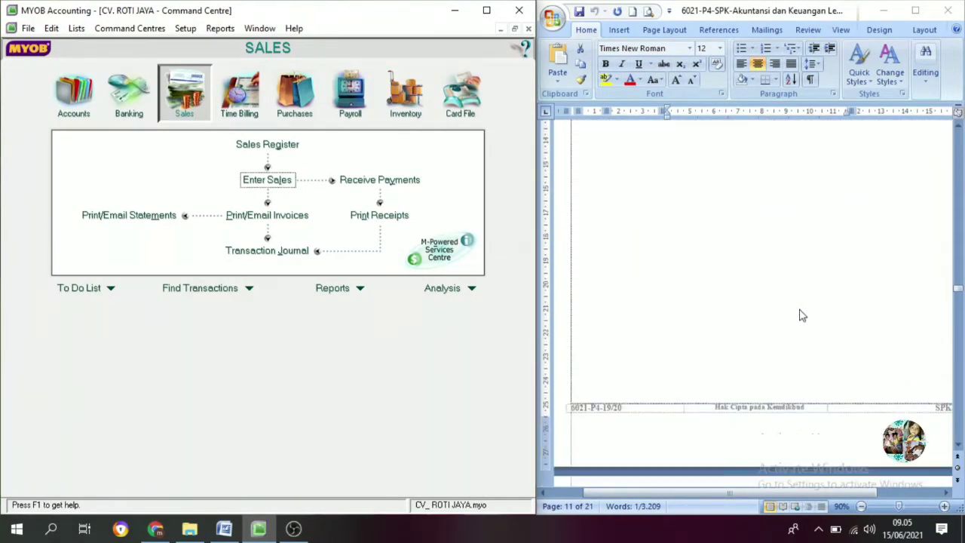
pyautogui.scroll(-3, 807, 407)
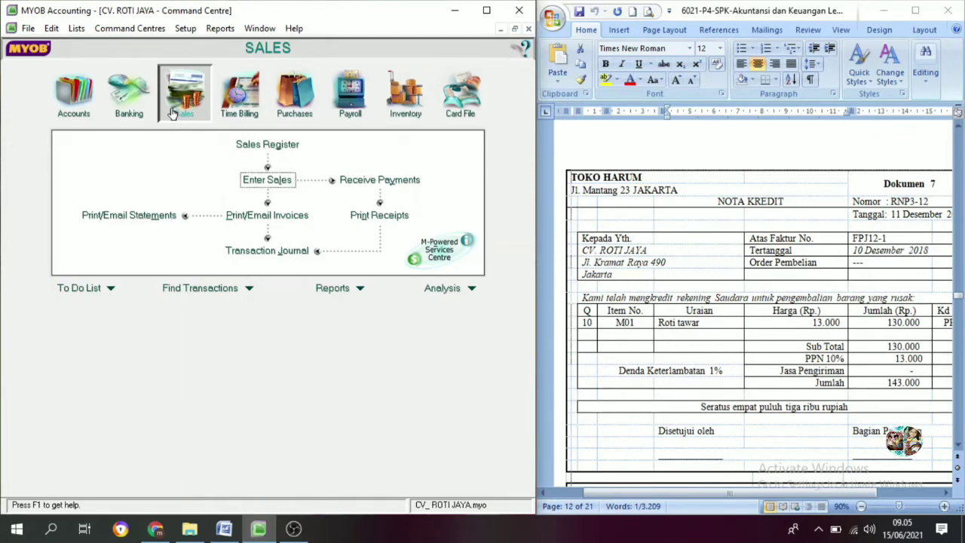
# Step: Start a new sales entry for the customer Toko Harum
pyautogui.click(267, 181)
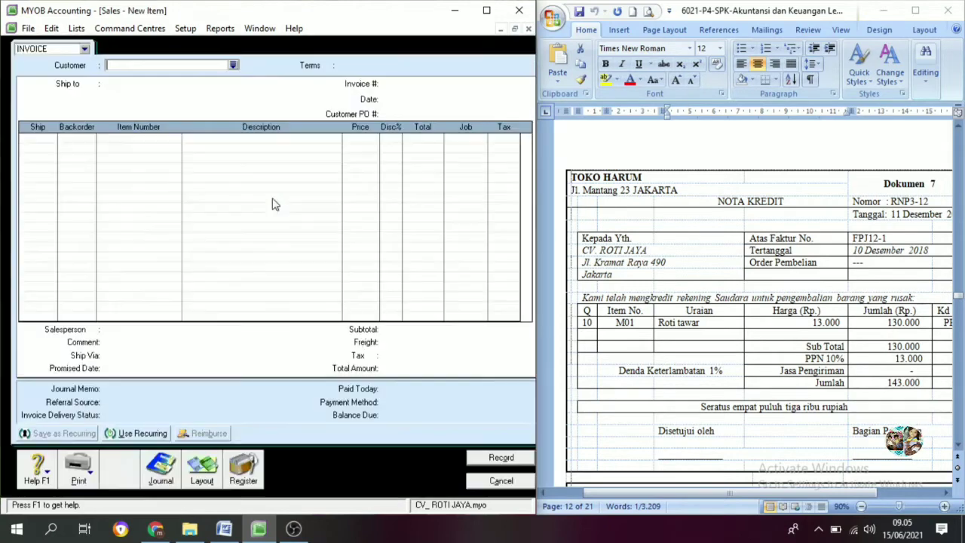
pyautogui.click(234, 65)
pyautogui.click(153, 199)
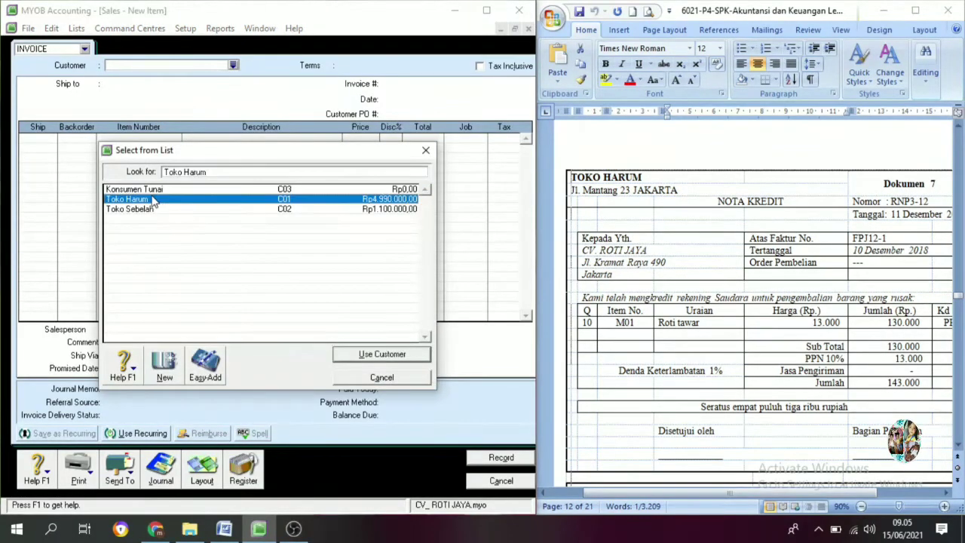
pyautogui.click(383, 356)
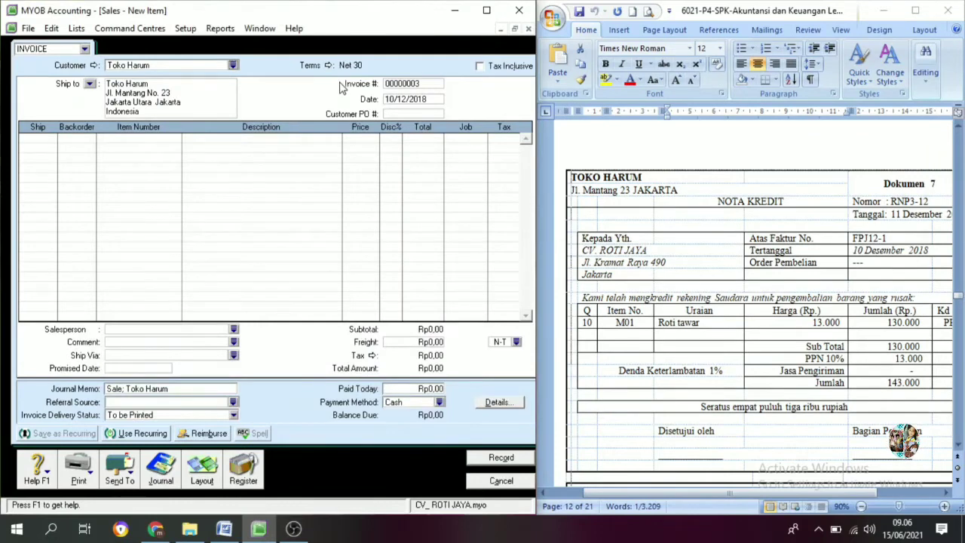
# Step: Set the invoice number to RNP3-12, as on the Dokumen 7 credit note, and the date to 11/12/2018
pyautogui.click(393, 88)
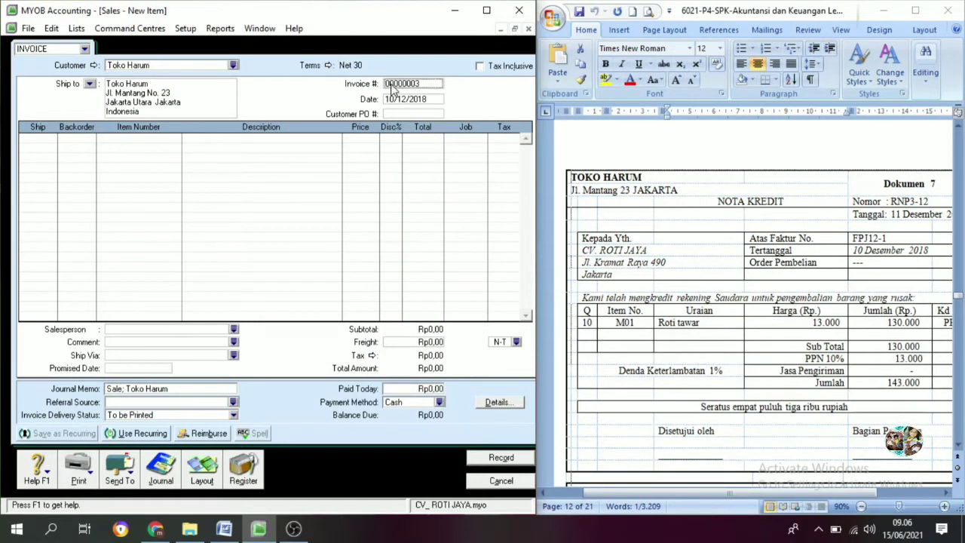
pyautogui.click(924, 209)
pyautogui.moveTo(935, 201); pyautogui.dragTo(891, 202)
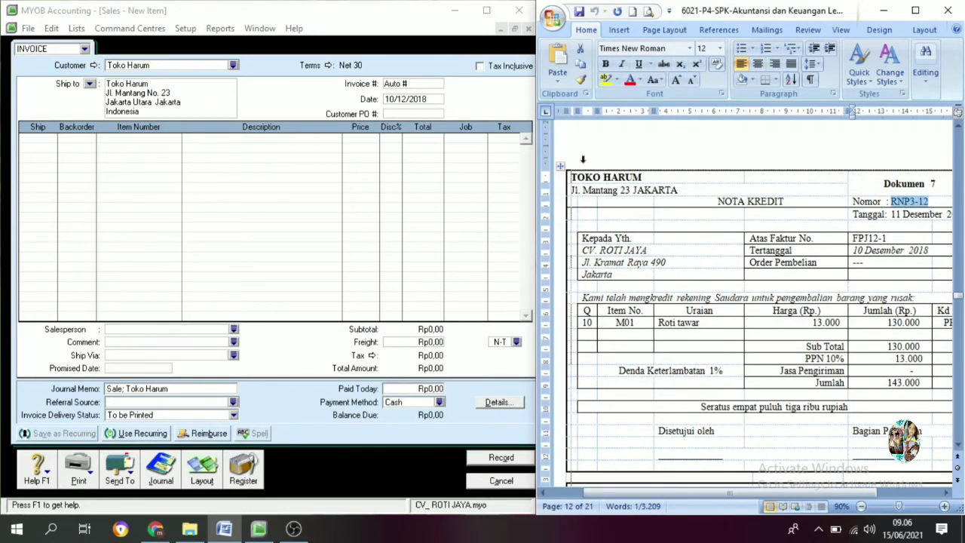
pyautogui.click(420, 83)
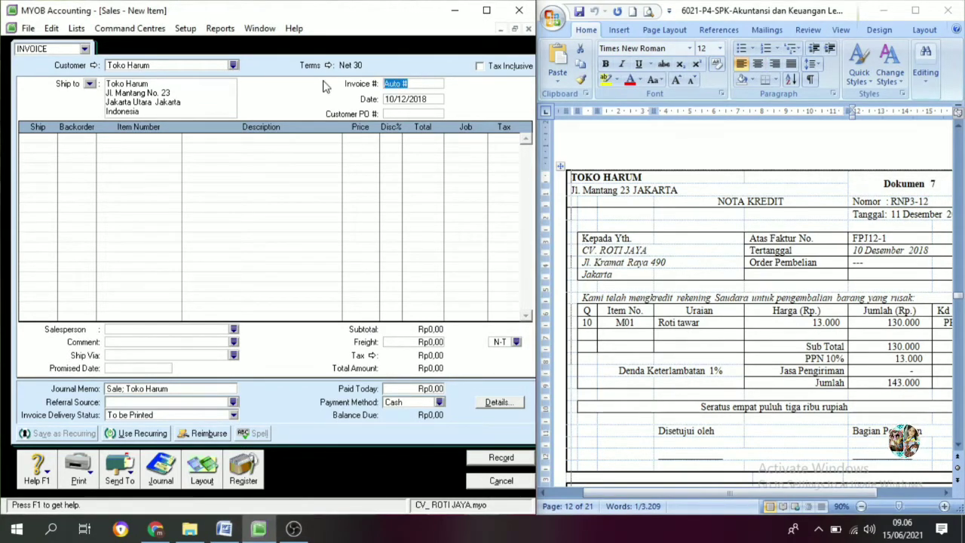
pyautogui.write('RNP3-12')
pyautogui.press('Tab')
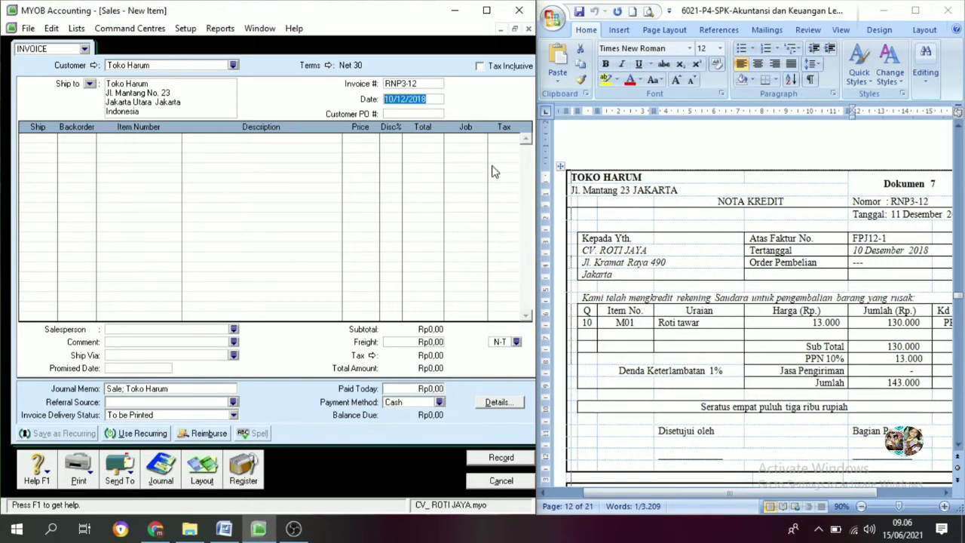
pyautogui.write('11/1')
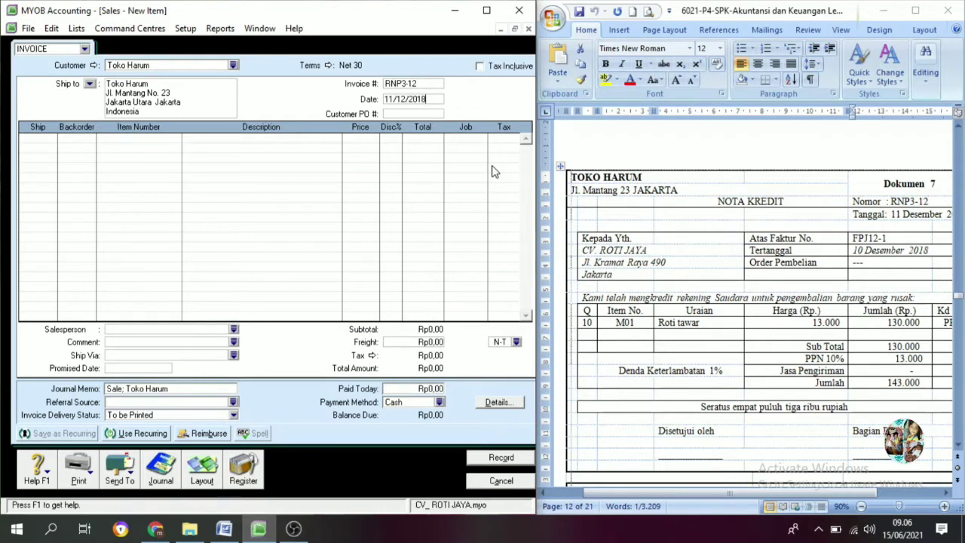
# Step: Enter the returned goods in the first line with a ship quantity of -10 and item M01, Roti Tawar
pyautogui.click(33, 139)
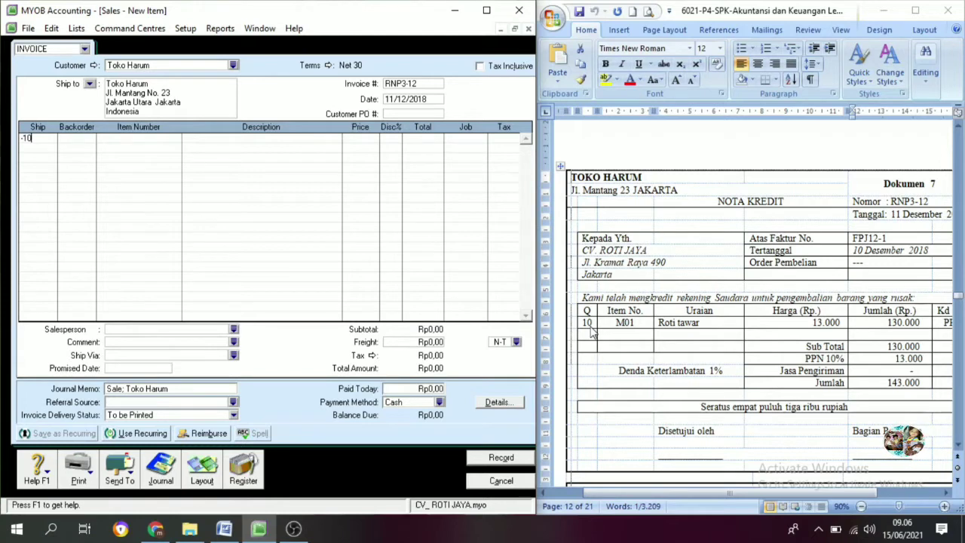
pyautogui.press('Tab')
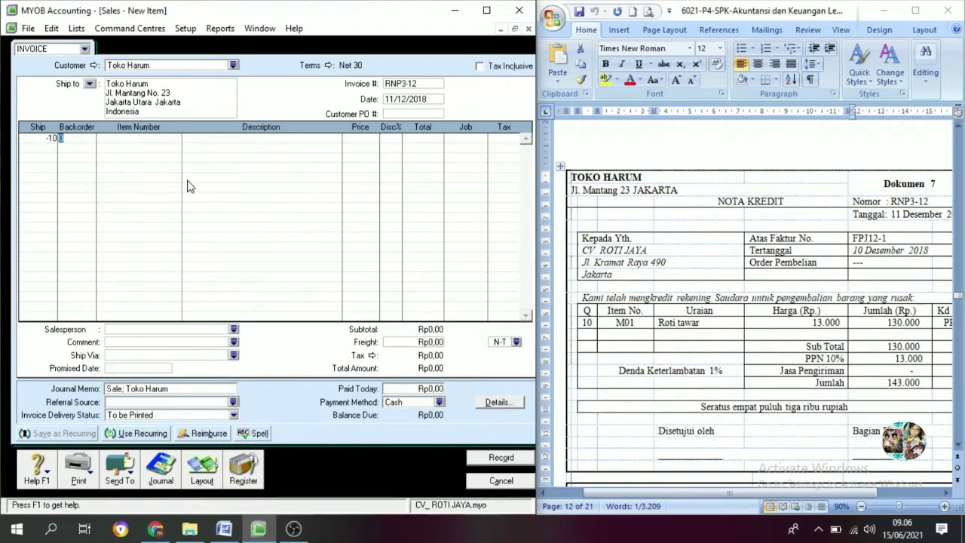
pyautogui.press('Tab')
pyautogui.write('M01')
pyautogui.press('Tab')
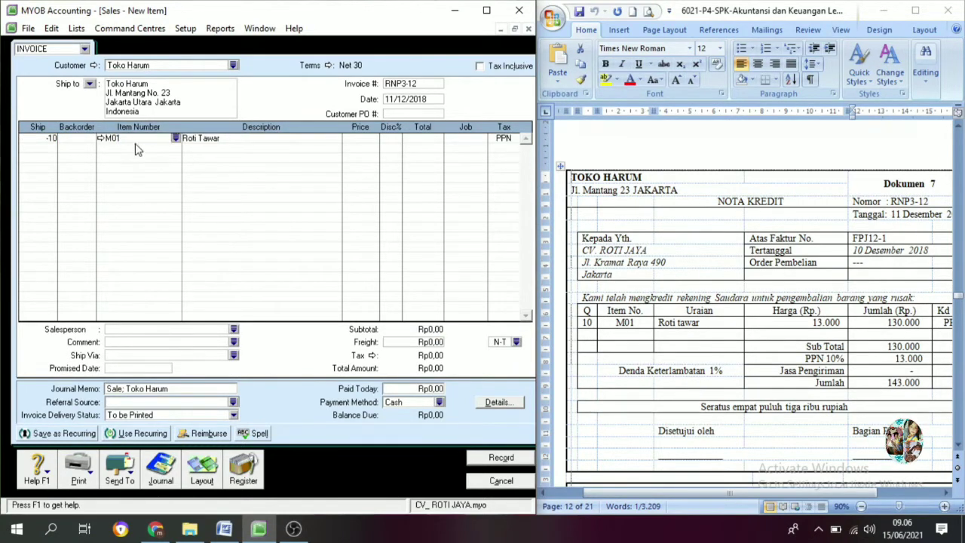
# Step: Keep the item description and set the unit price of the returned Roti Tawar to 13000
pyautogui.press('Tab')
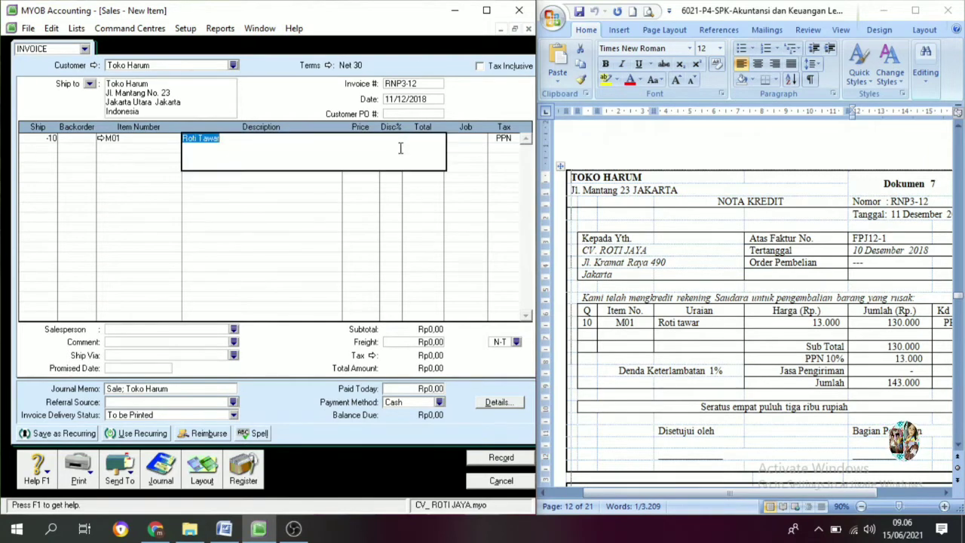
pyautogui.press('Tab')
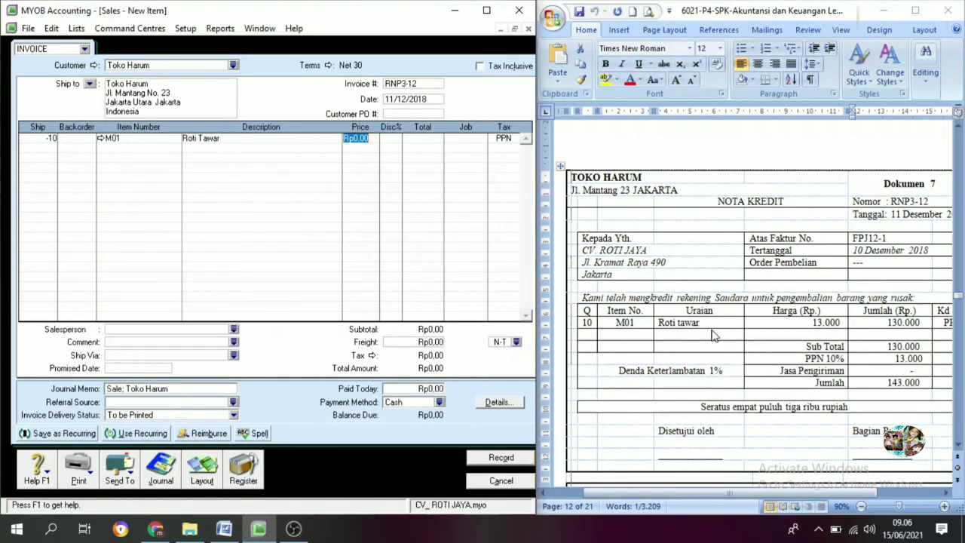
pyautogui.write('13-000')
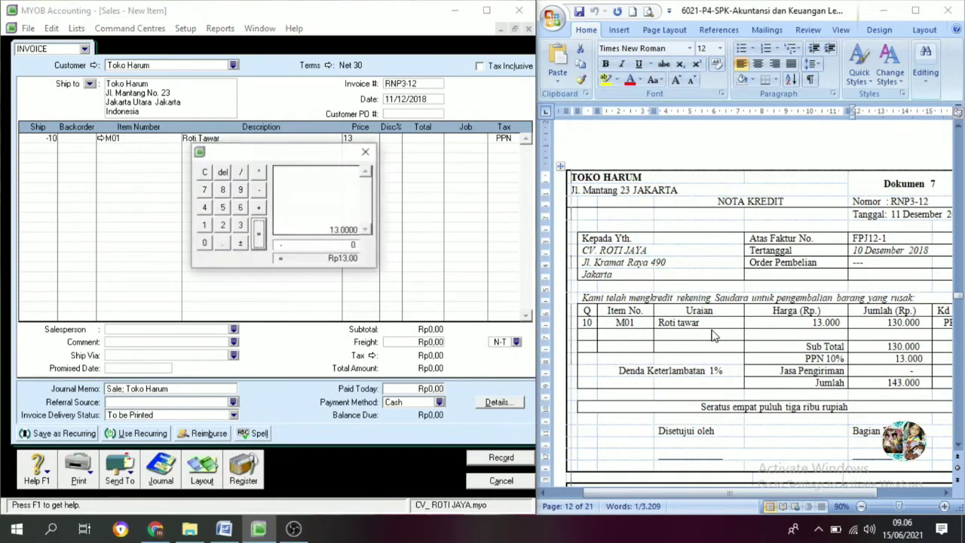
pyautogui.click(365, 151)
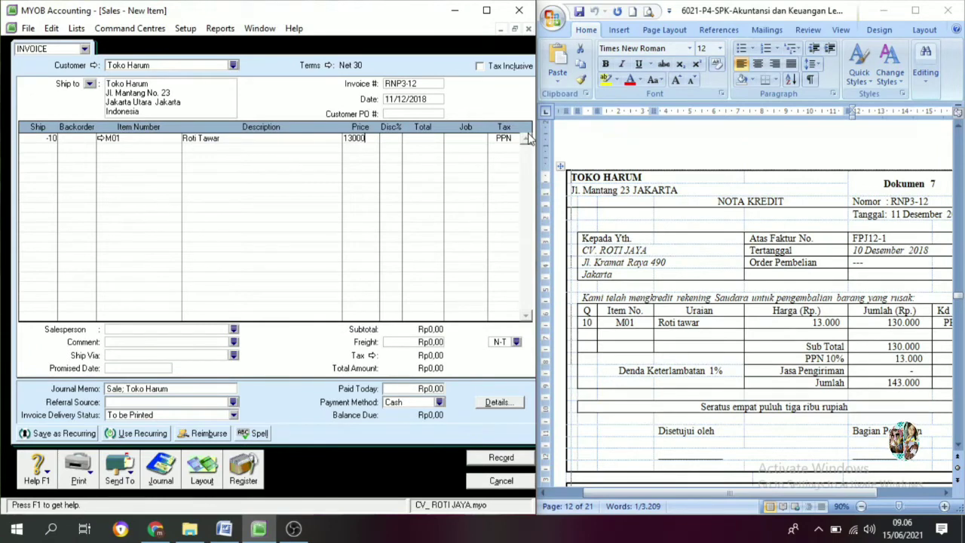
pyautogui.press('Tab')
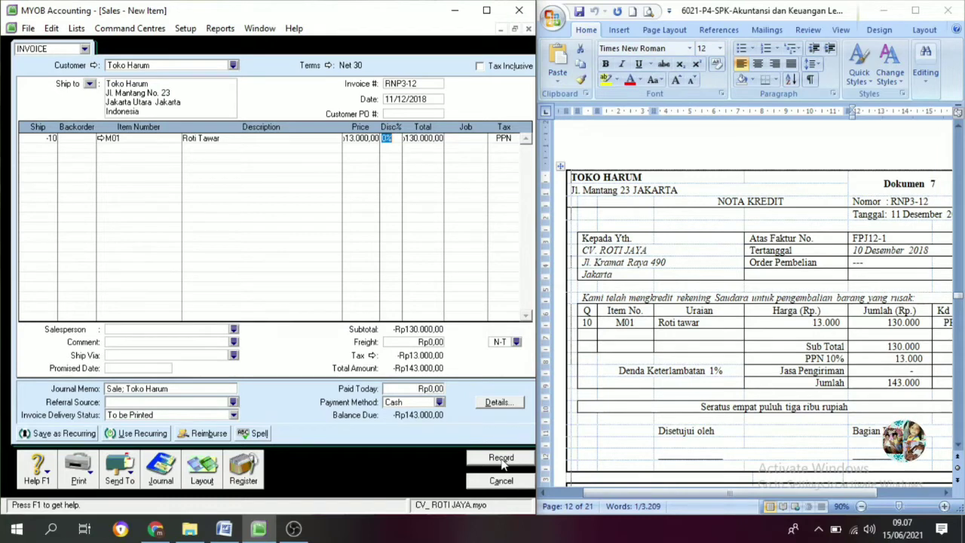
pyautogui.click(100, 139)
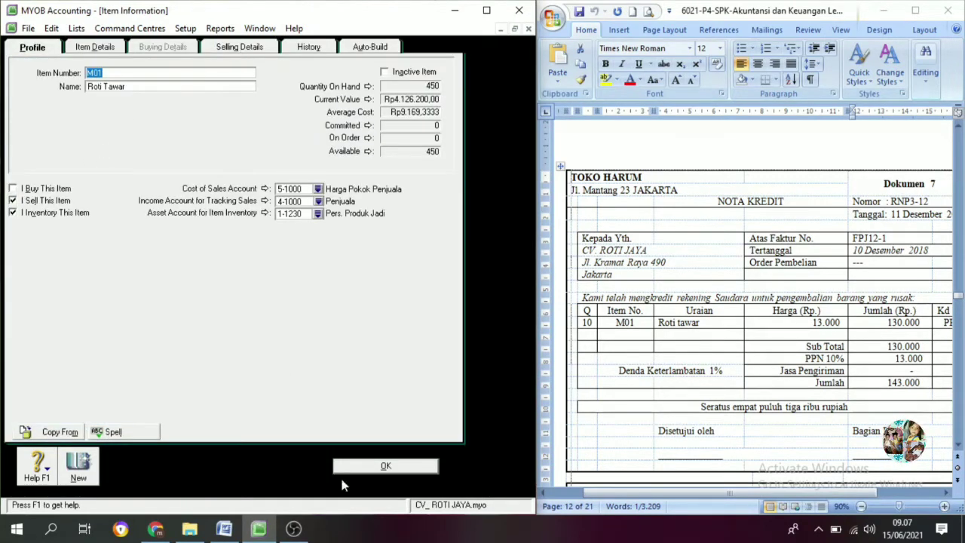
pyautogui.click(382, 466)
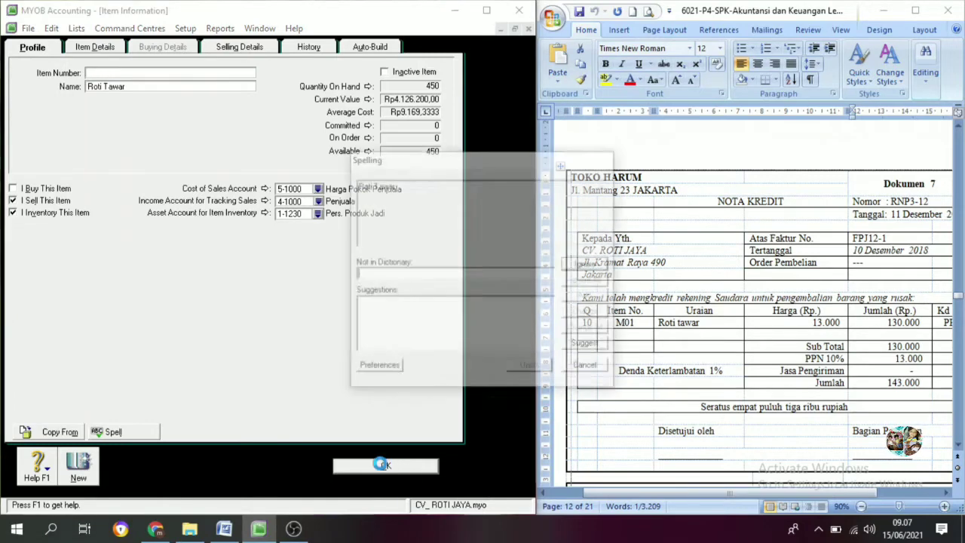
pyautogui.click(582, 366)
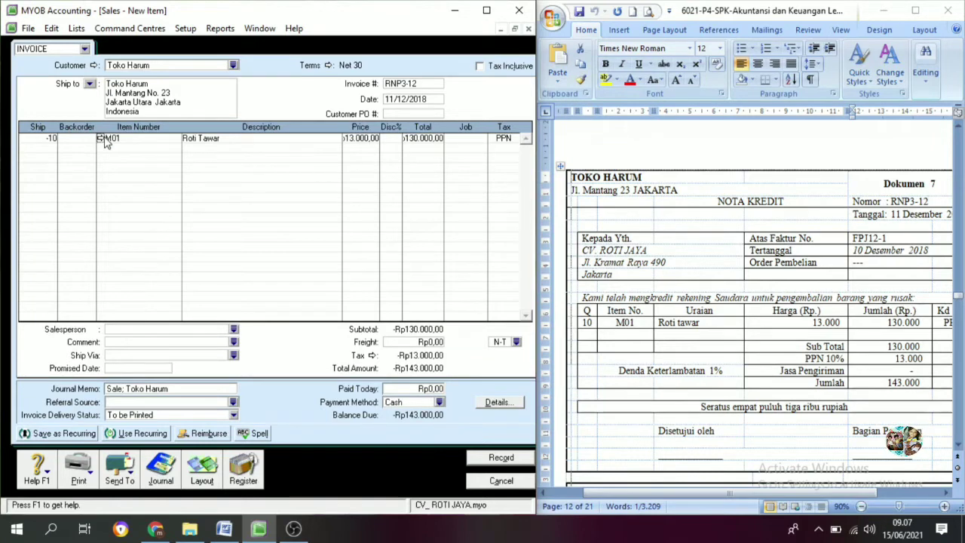
# Step: Change item M01's income account for tracking sales to 4-2000 Retur Penjualan, ignoring all spelling suggestions for the item name
pyautogui.click(100, 139)
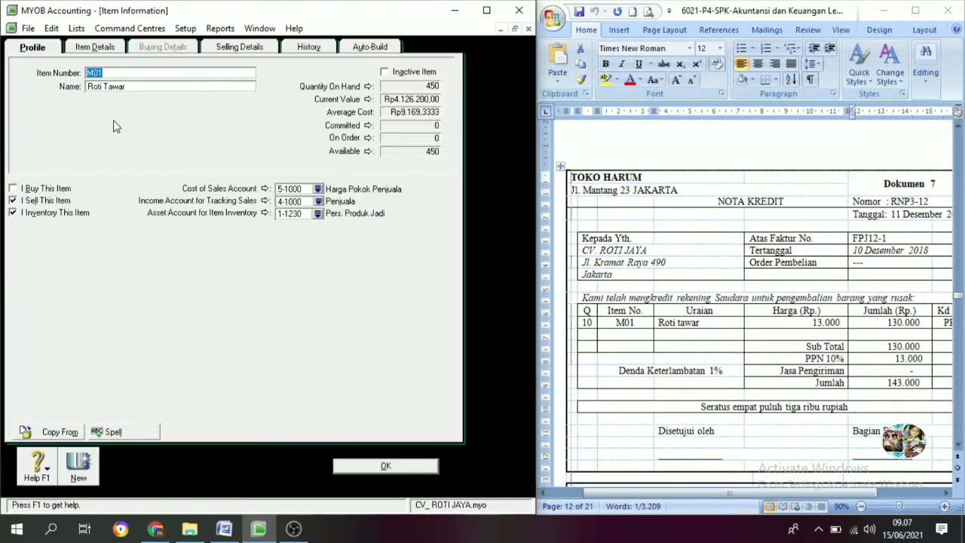
pyautogui.click(13, 212)
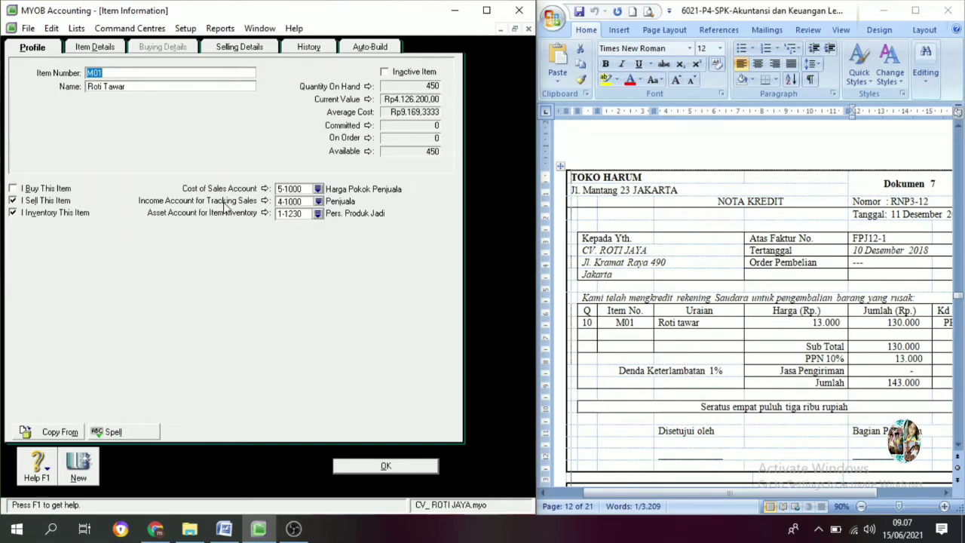
pyautogui.click(319, 201)
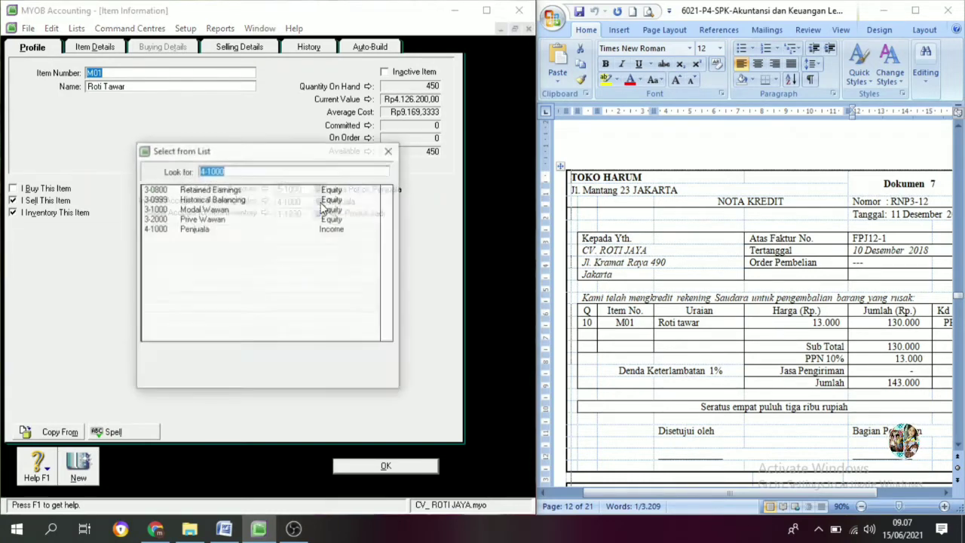
pyautogui.click(214, 240)
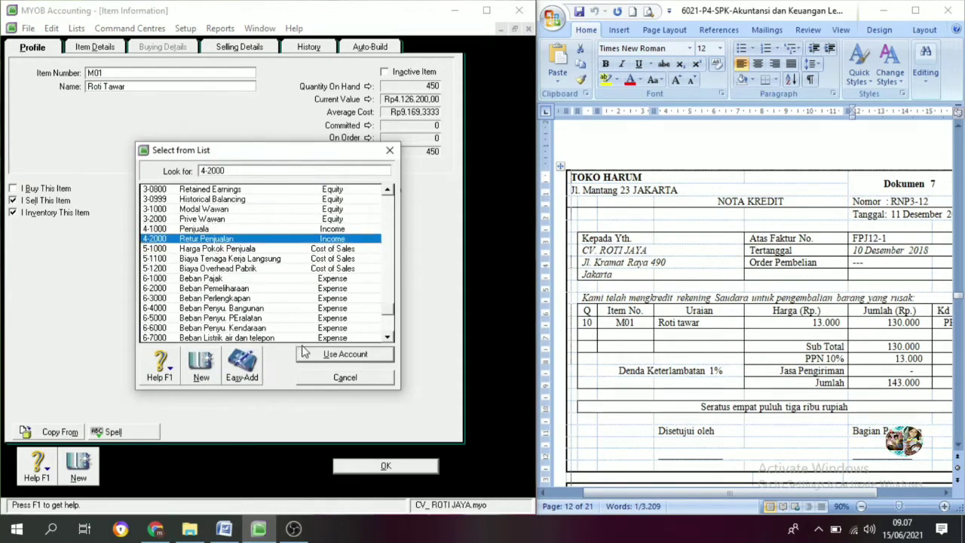
pyautogui.click(332, 356)
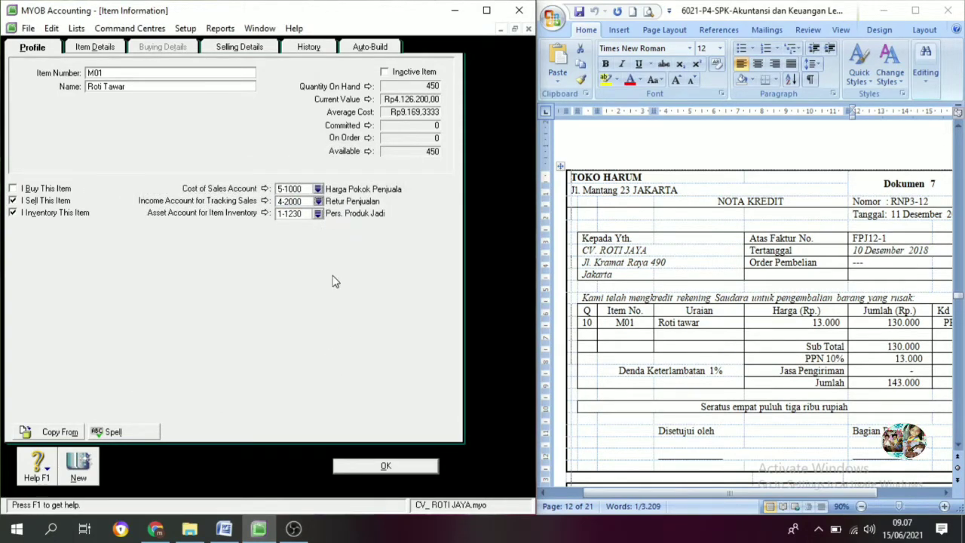
pyautogui.click(385, 465)
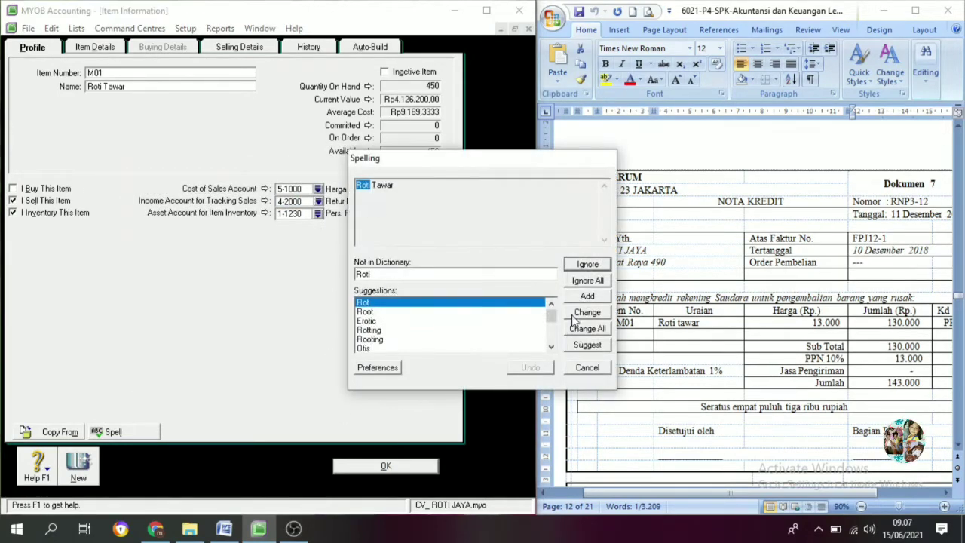
pyautogui.click(583, 286)
pyautogui.click(583, 285)
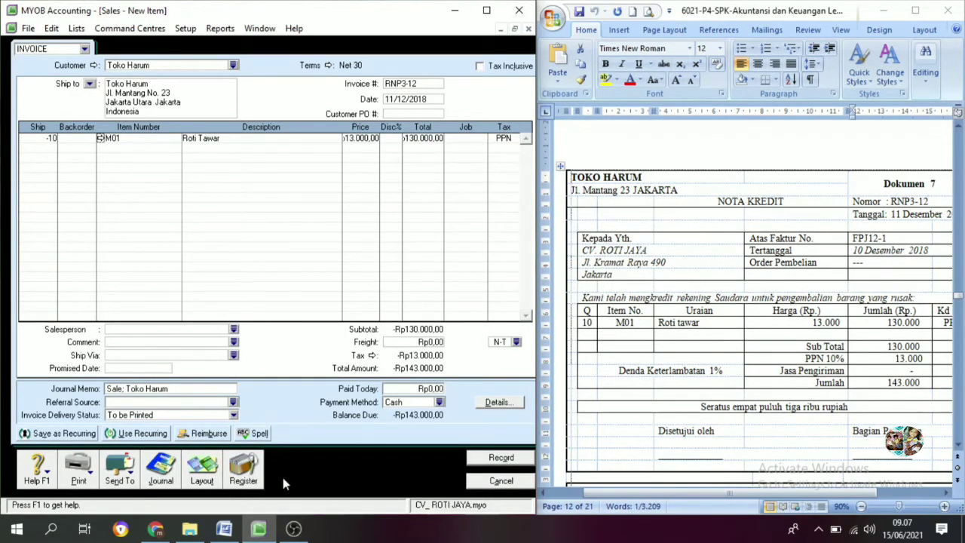
# Step: Record the return and start applying credit RNP3-12 to a sale from the sales register's returns and credits
pyautogui.click(492, 463)
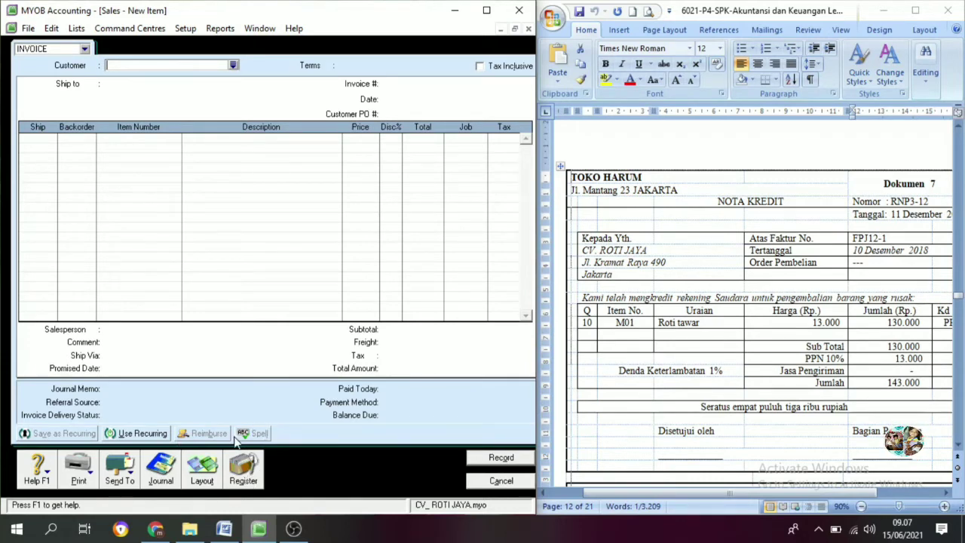
pyautogui.click(243, 473)
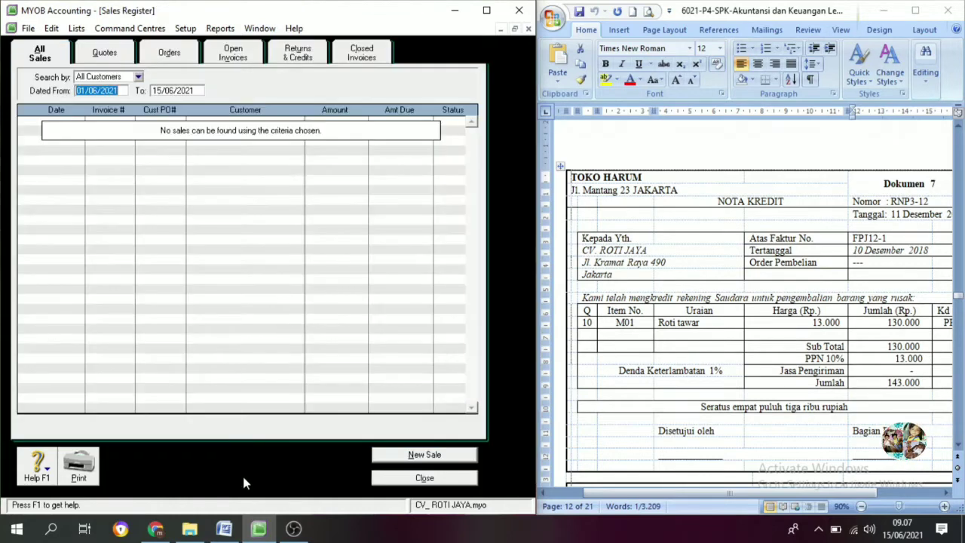
pyautogui.click(294, 58)
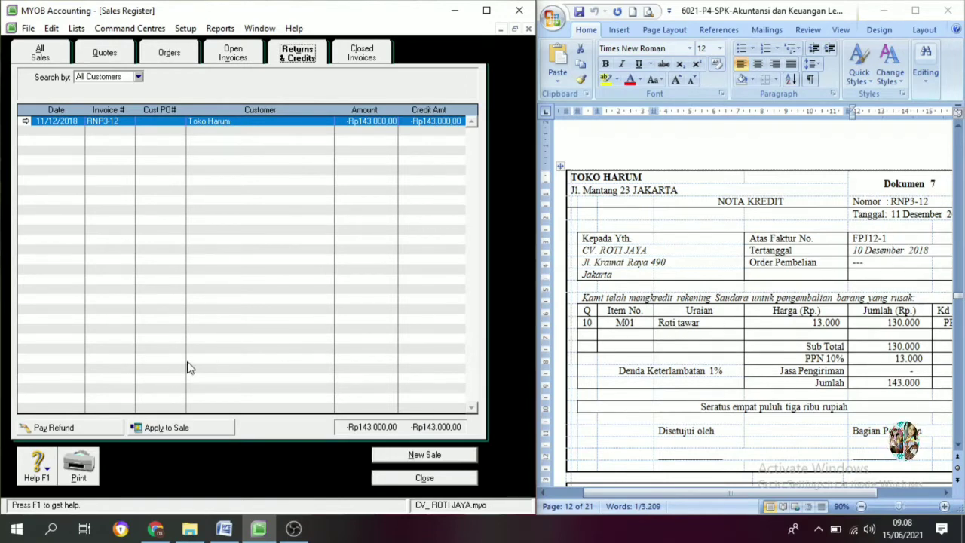
pyautogui.click(162, 427)
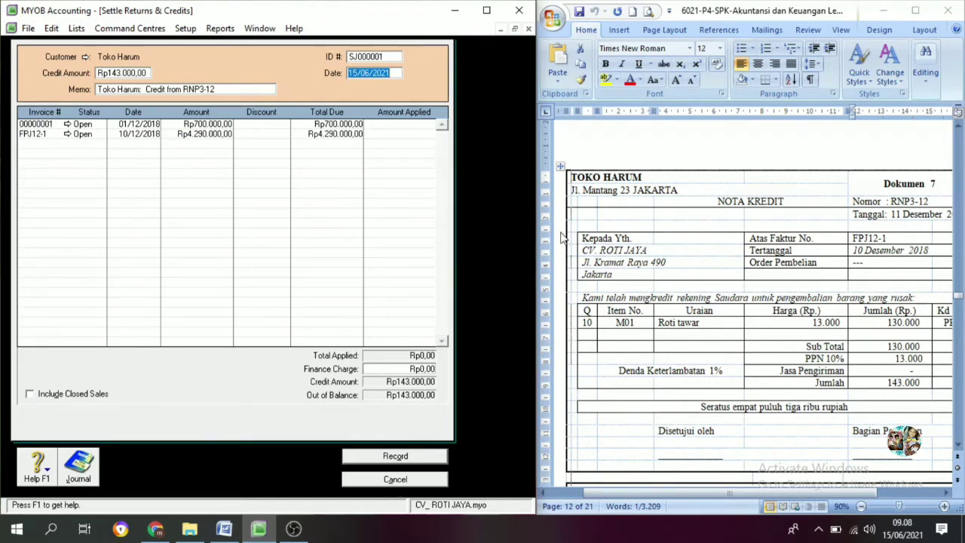
# Step: Apply the Rp143.000,00 credit to Toko Harum's invoice FPJ12-1, after checking the source documents
pyautogui.scroll(10, 854, 267)
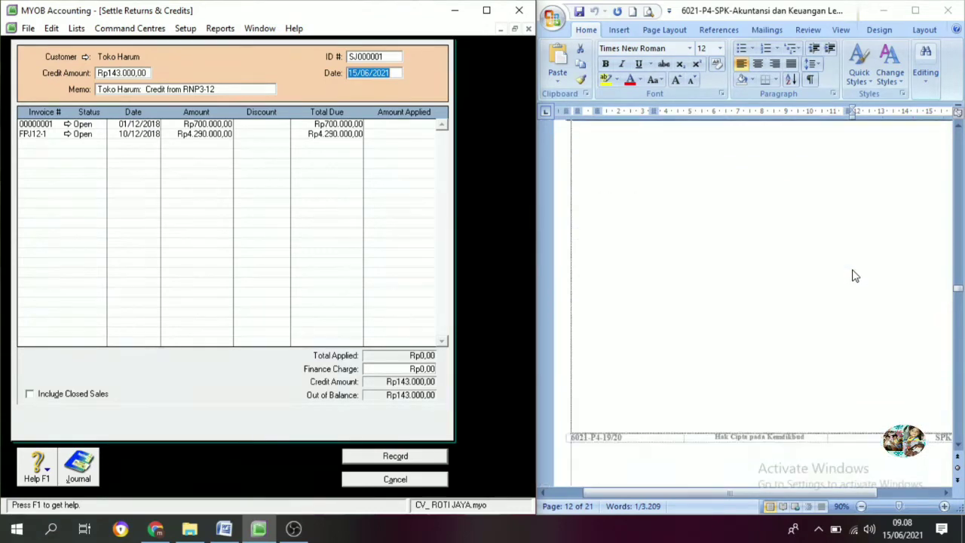
pyautogui.scroll(-5, 793, 291)
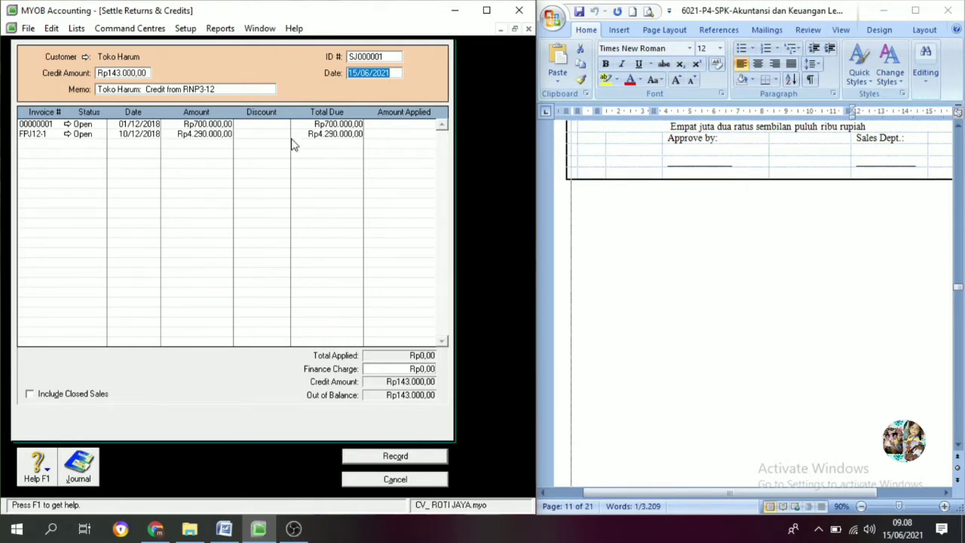
pyautogui.click(394, 135)
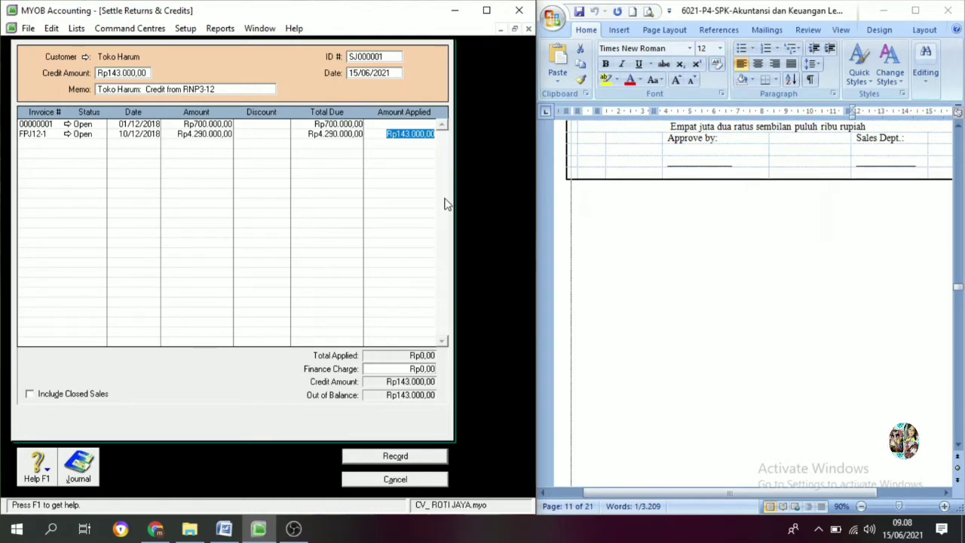
pyautogui.press('Tab')
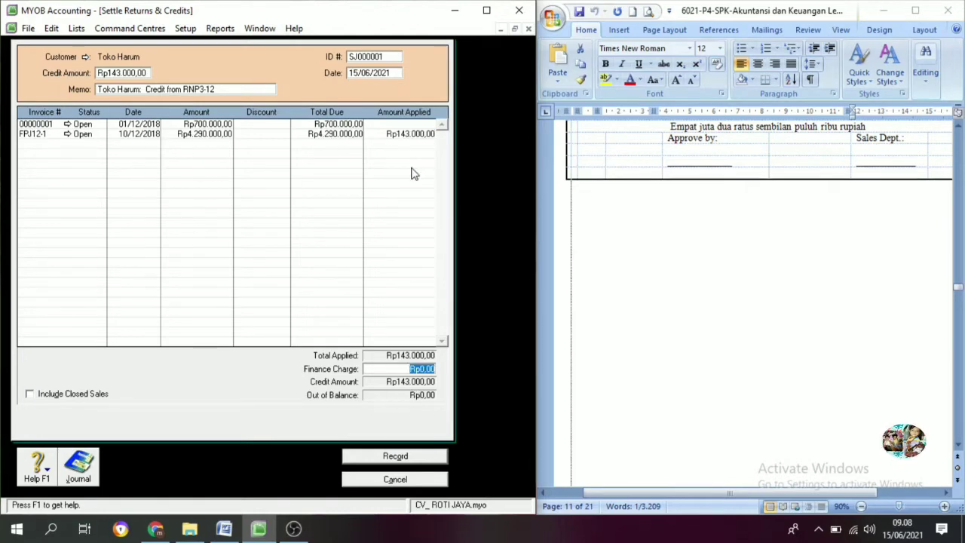
# Step: Set the settlement's ID to RNP3-12, copied from the credit note, and its date to 11/12/2018
pyautogui.click(388, 57)
pyautogui.scroll(8, 720, 240)
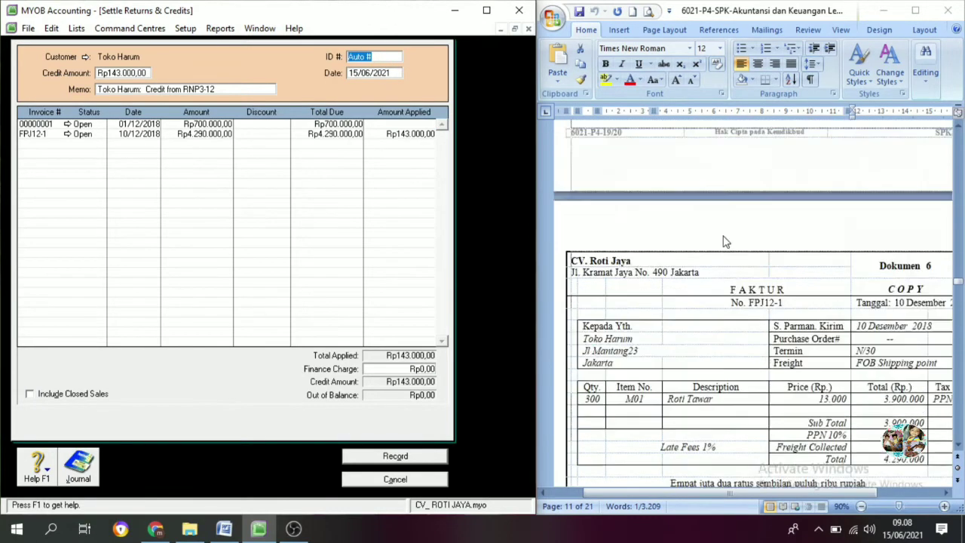
pyautogui.scroll(-15, 723, 242)
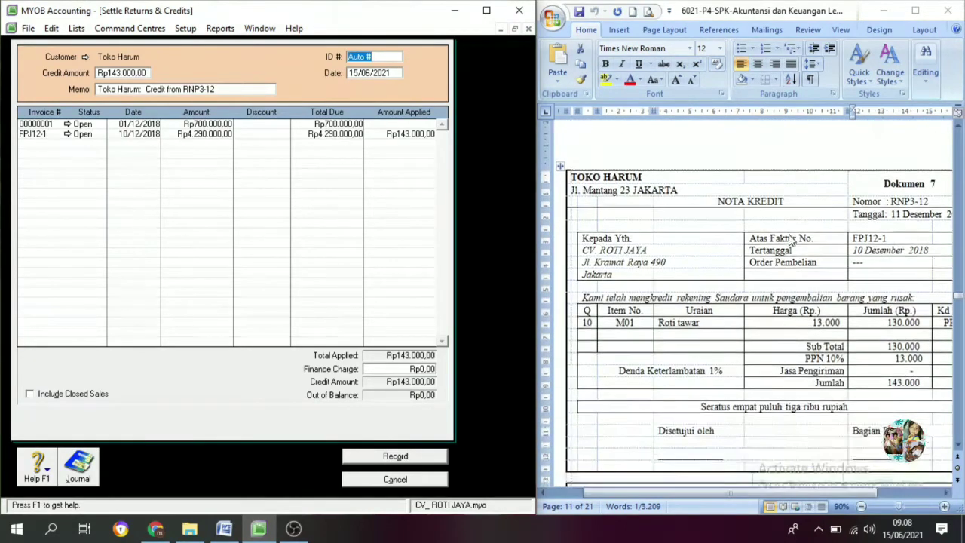
pyautogui.click(936, 202)
pyautogui.hotkey('ctrl', 'c')
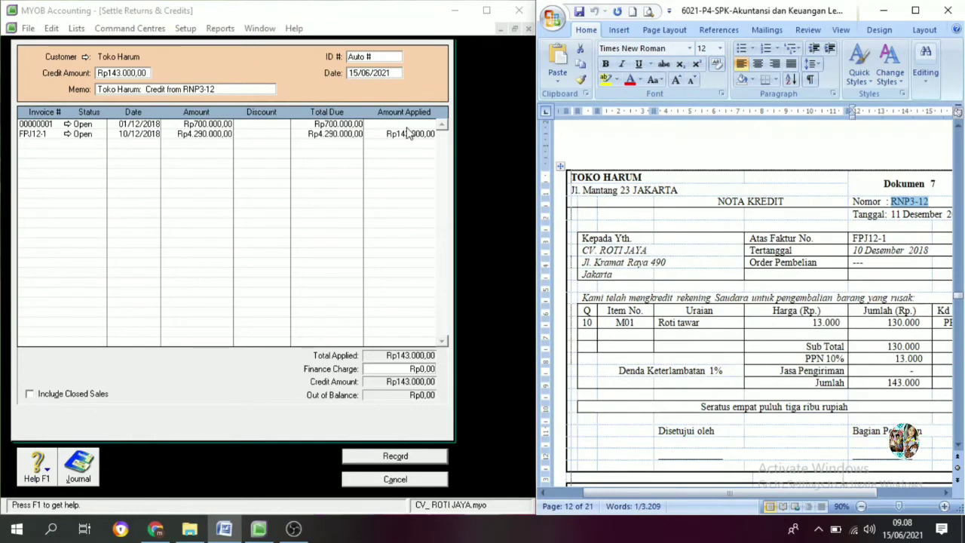
pyautogui.click(381, 56)
pyautogui.moveTo(379, 56); pyautogui.dragTo(346, 55)
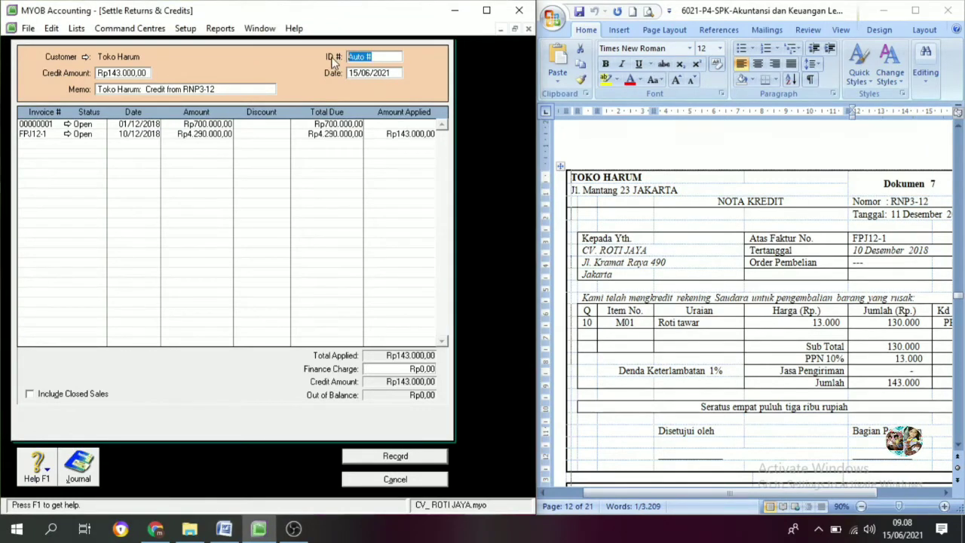
pyautogui.hotkey('ctrl', 'v')
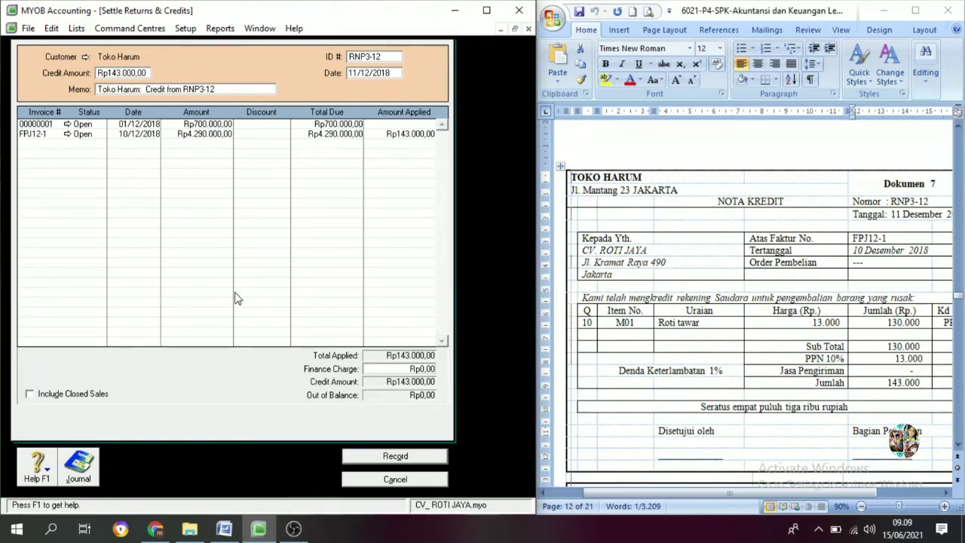
# Step: Record the credit settlement and leave the blank sales form for the Inventory command centre
pyautogui.click(395, 457)
pyautogui.click(399, 458)
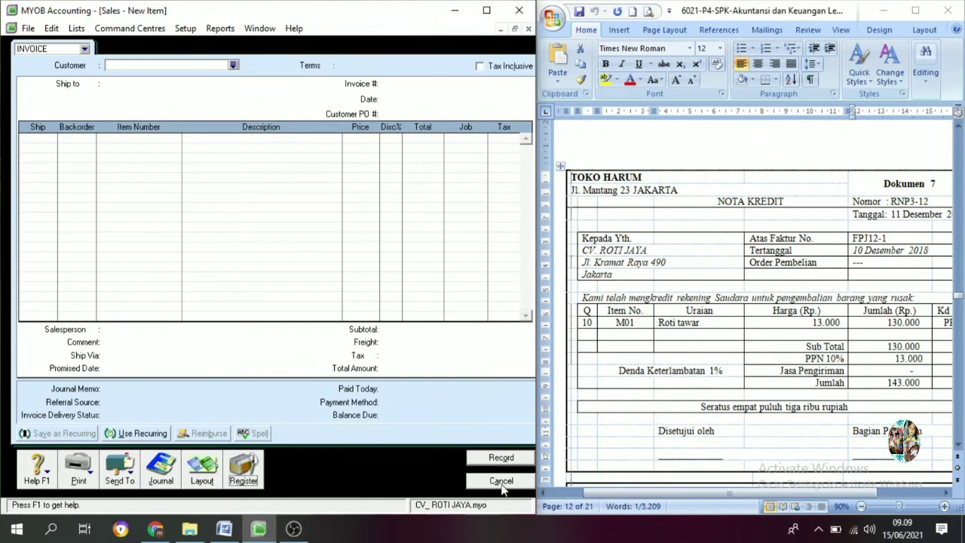
pyautogui.click(502, 482)
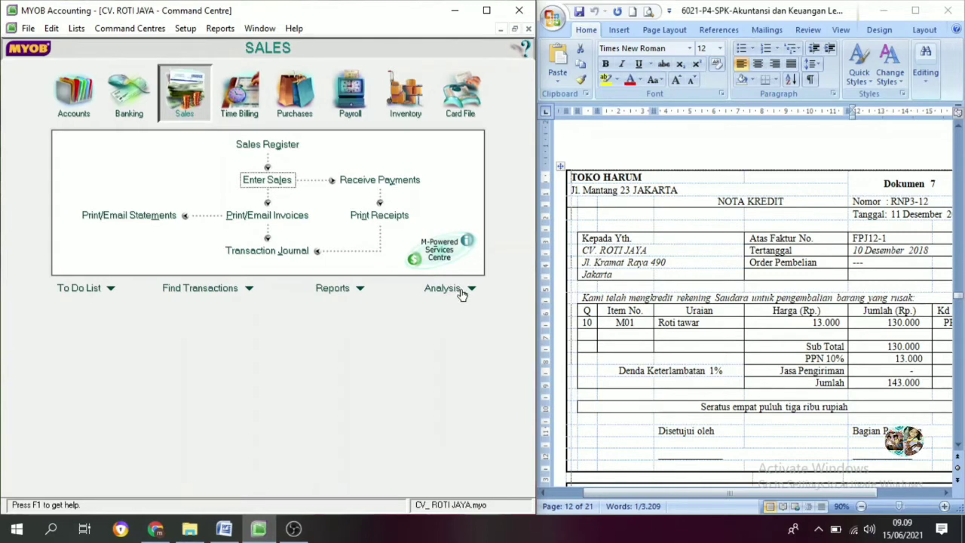
pyautogui.click(404, 109)
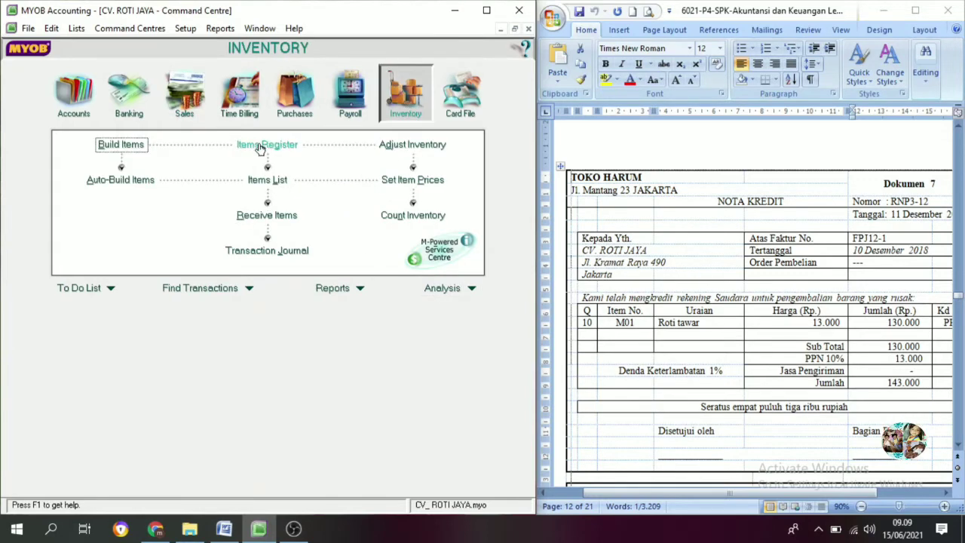
pyautogui.click(256, 181)
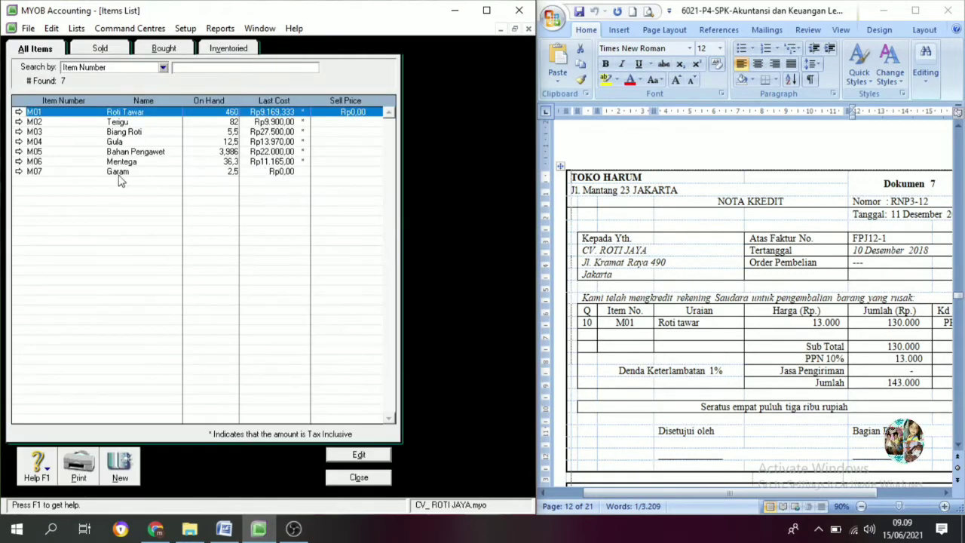
pyautogui.click(359, 478)
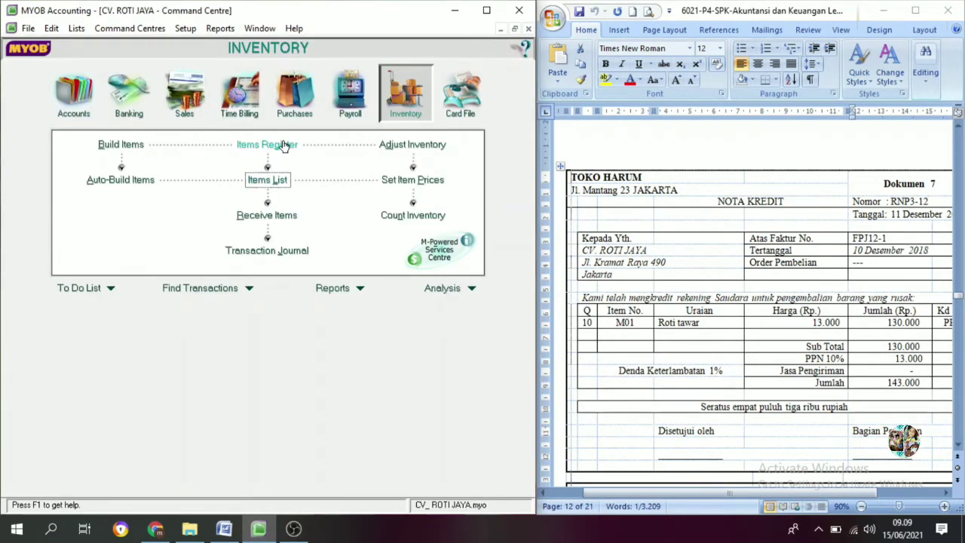
pyautogui.click(182, 31)
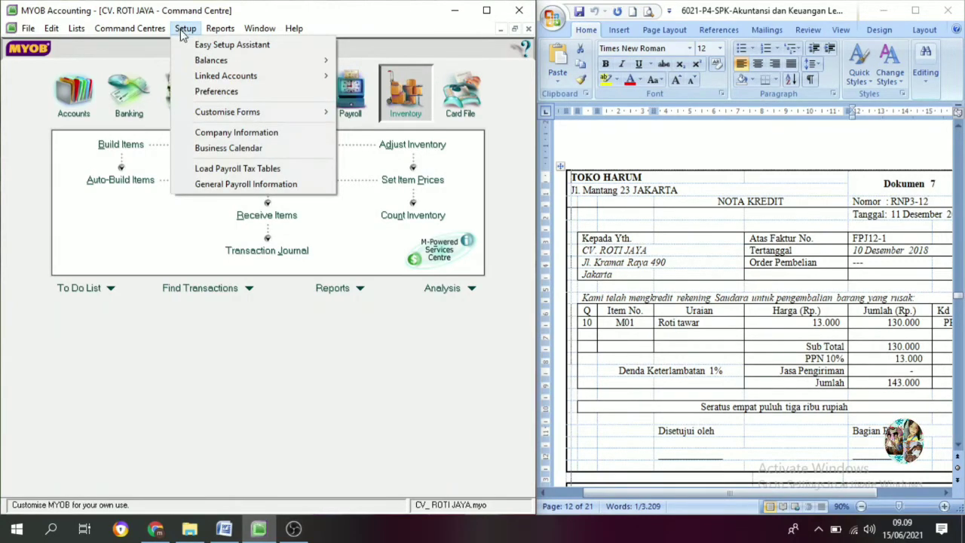
pyautogui.click(265, 439)
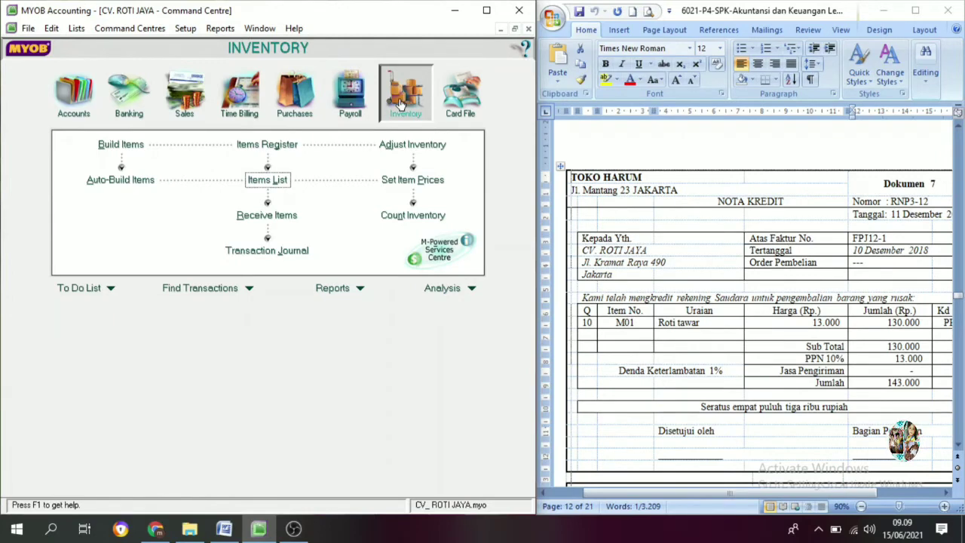
# Step: Change item M01's income account for tracking sales to 4-1000 Penjuala, ignoring the spelling suggestions for its name, and close the items list
pyautogui.click(263, 183)
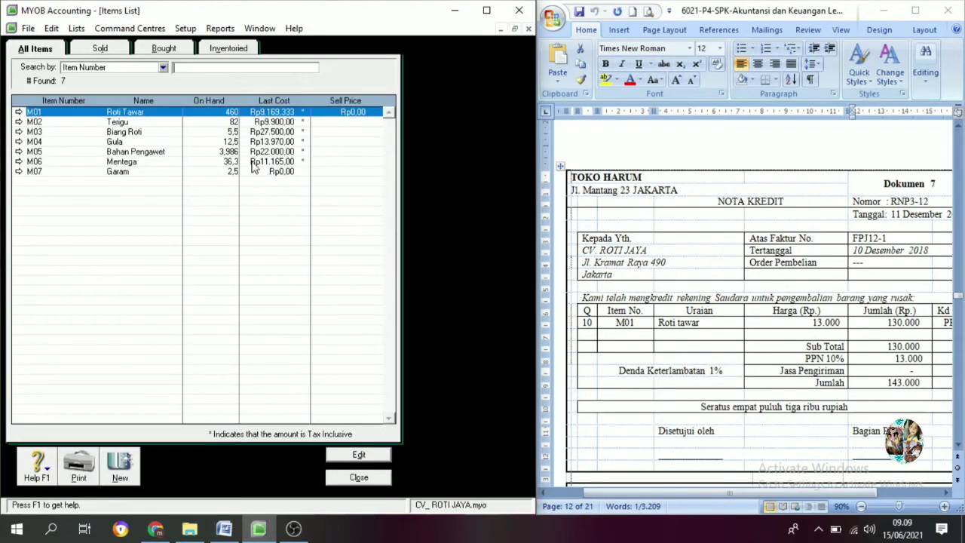
pyautogui.click(18, 113)
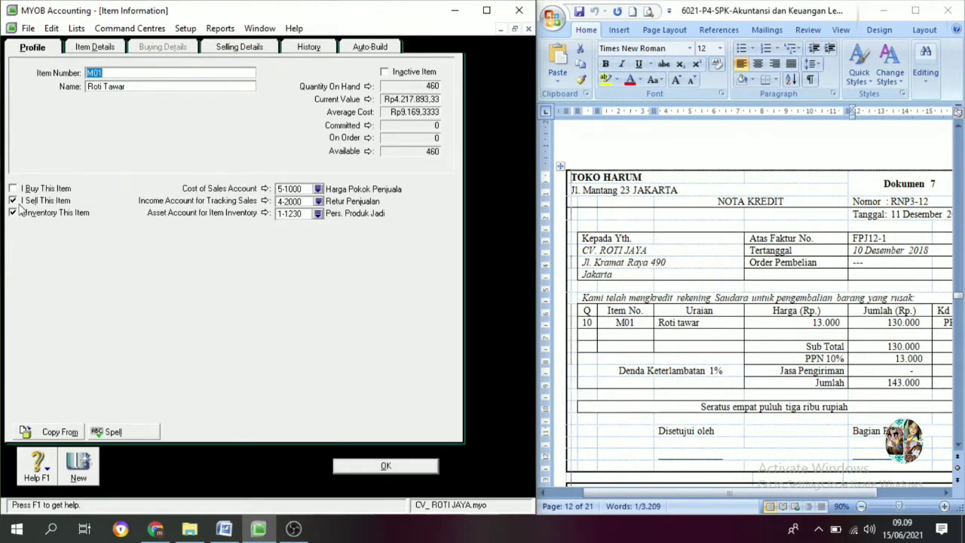
pyautogui.click(319, 202)
pyautogui.click(195, 218)
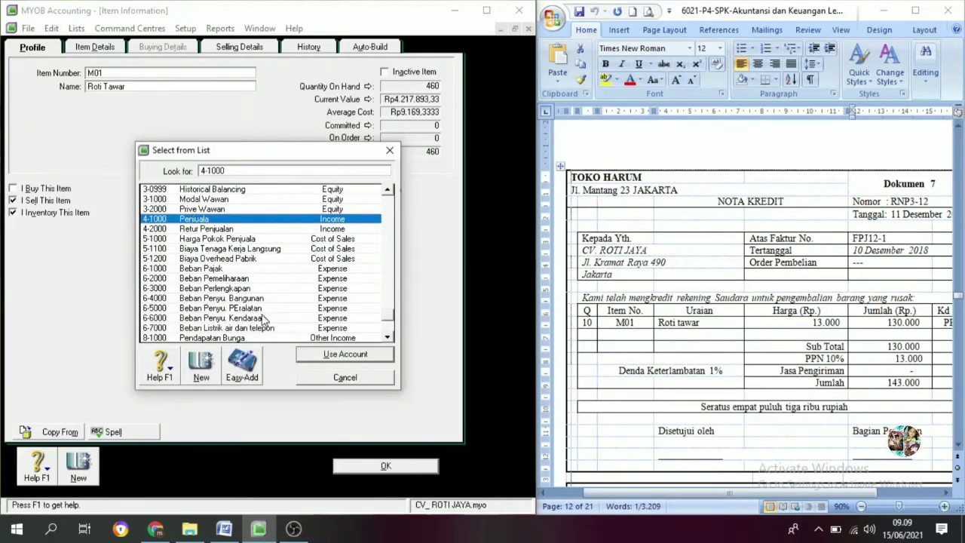
pyautogui.click(339, 358)
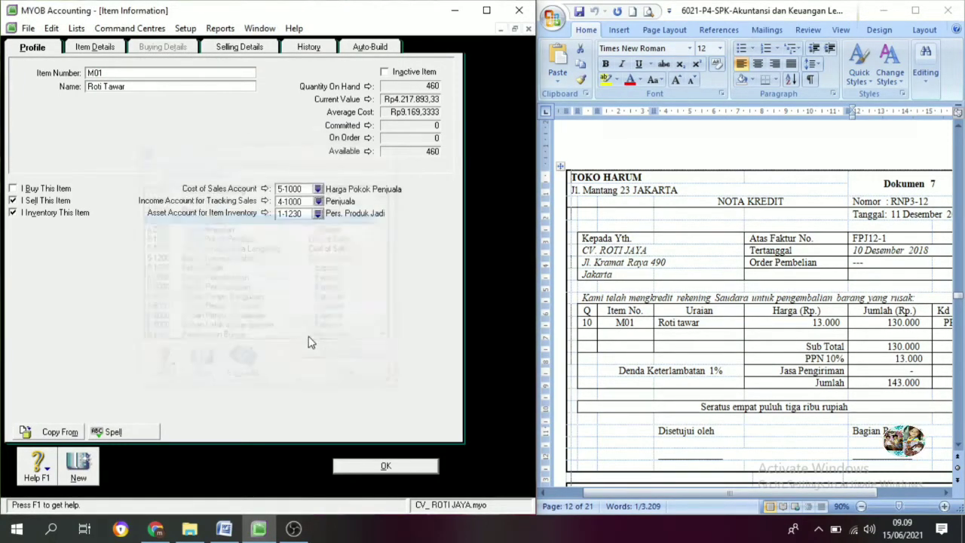
pyautogui.click(392, 474)
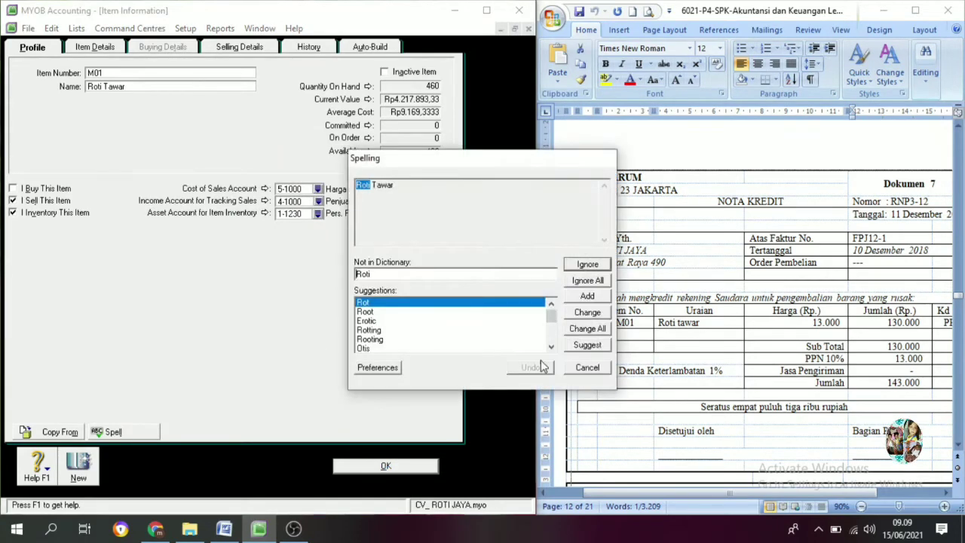
pyautogui.click(582, 285)
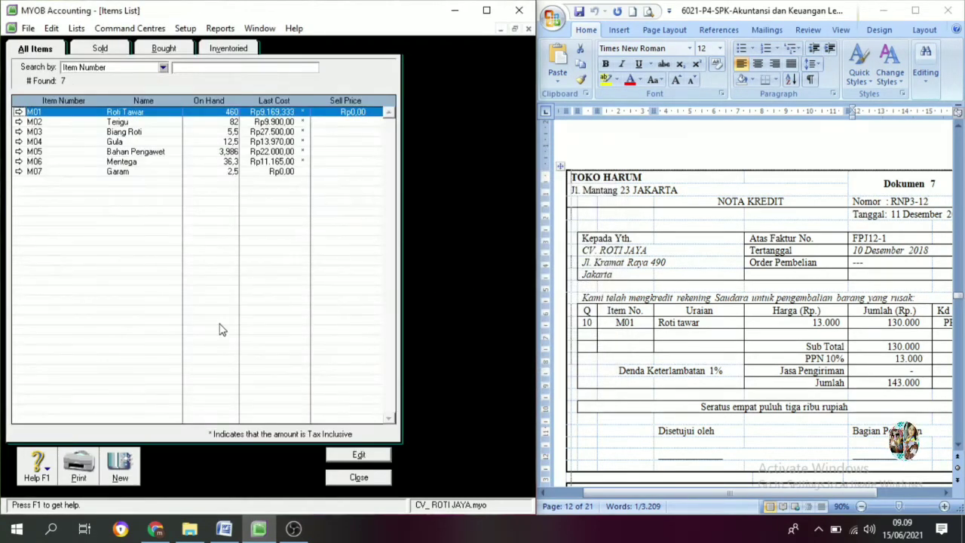
pyautogui.click(359, 478)
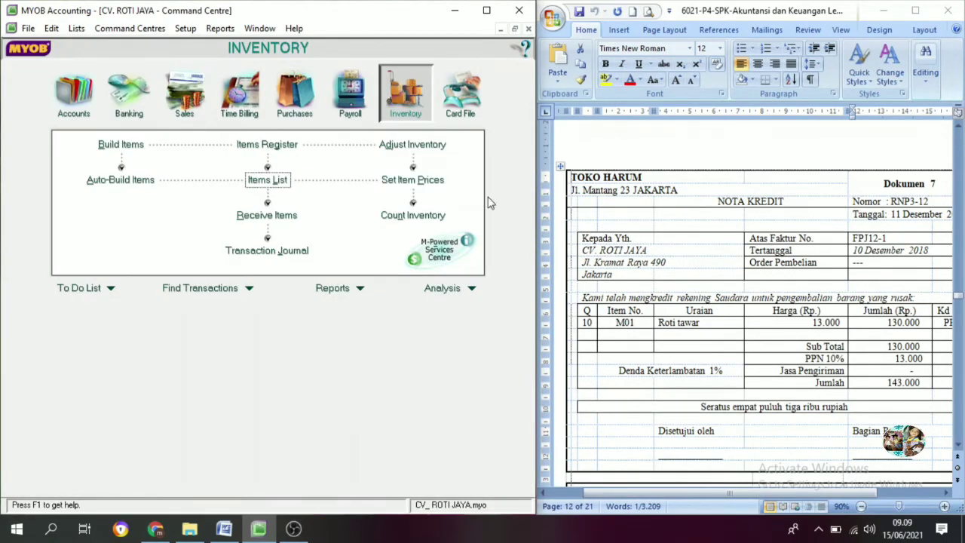
# Step: Find the cash note Dokumen 8 in the source documents and start a new sales invoice for customer Konsumen Tunai
pyautogui.scroll(-2, 585, 299)
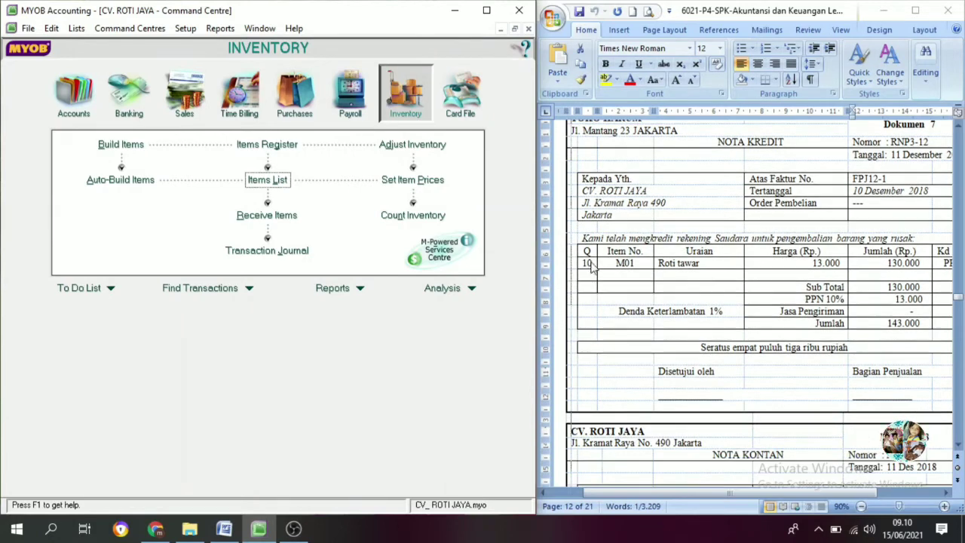
pyautogui.scroll(1, 693, 256)
pyautogui.scroll(-6, 693, 261)
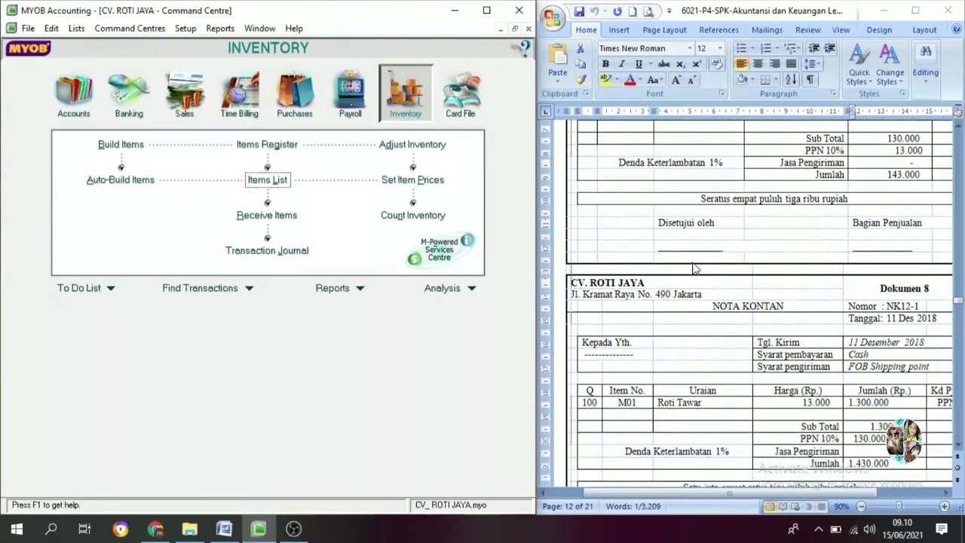
pyautogui.scroll(-5, 695, 268)
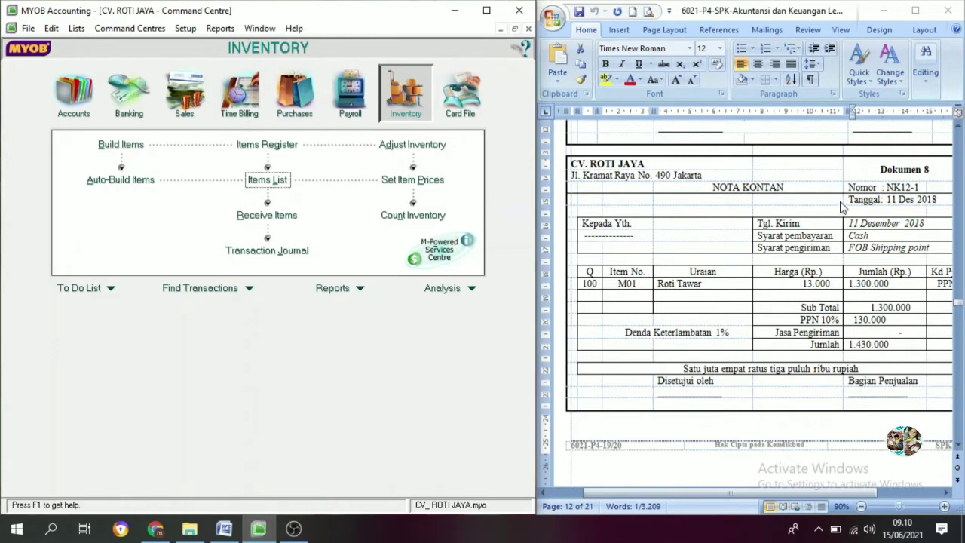
pyautogui.click(194, 113)
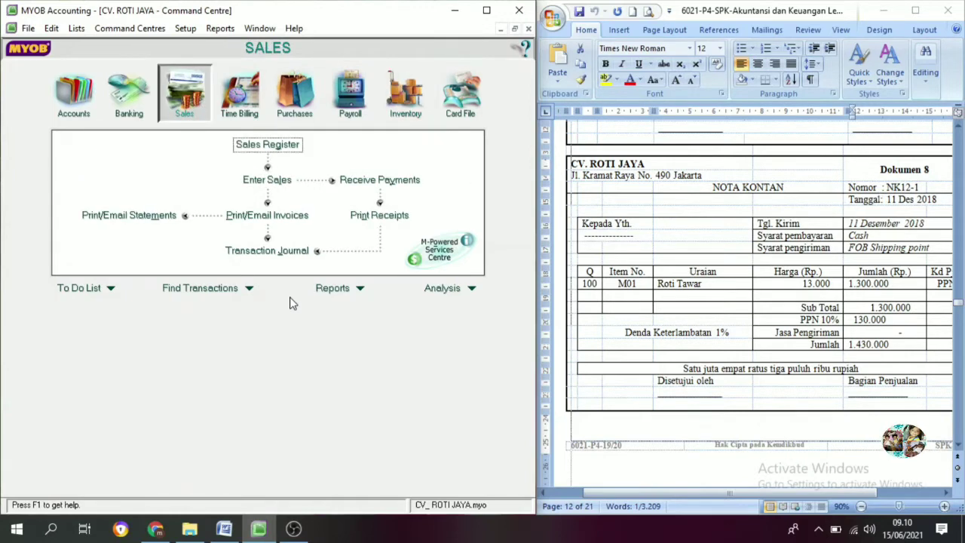
pyautogui.click(273, 184)
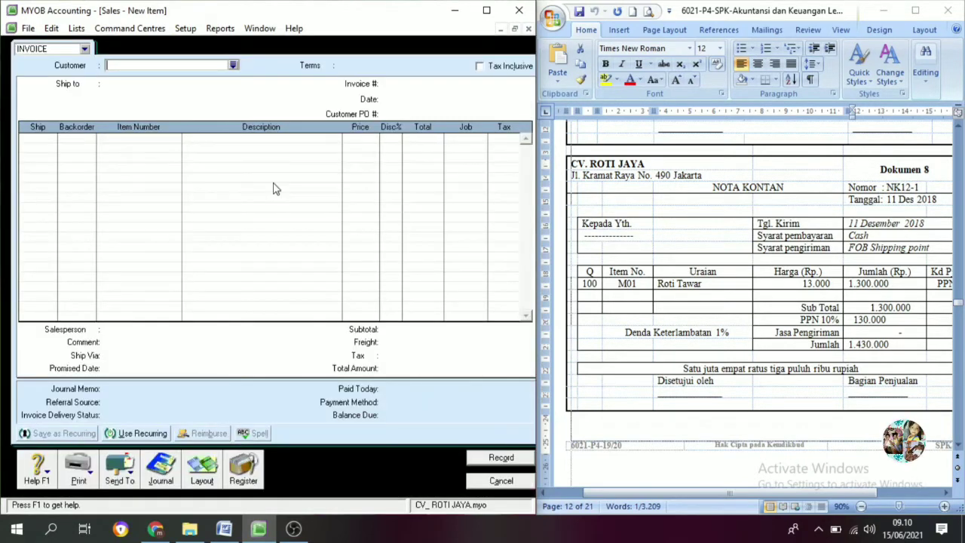
pyautogui.click(233, 65)
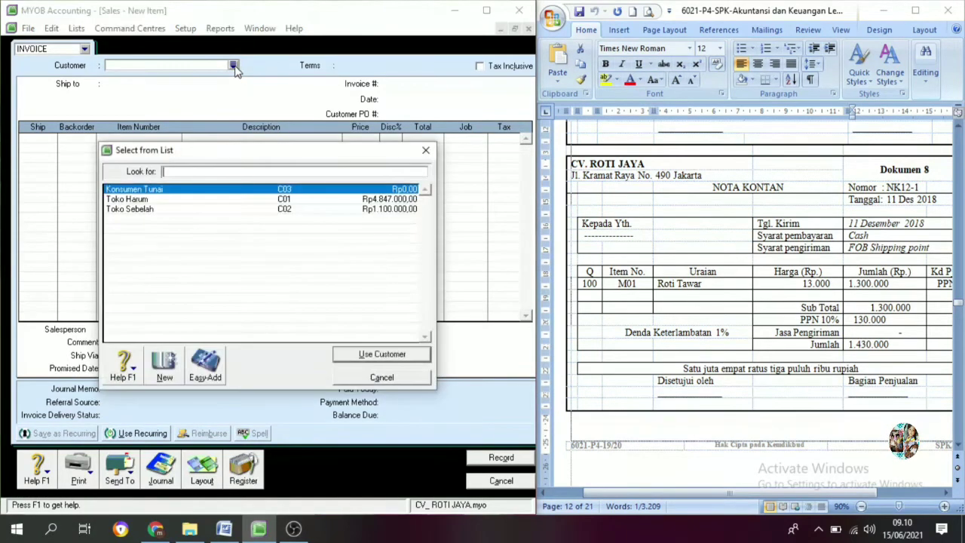
pyautogui.click(140, 191)
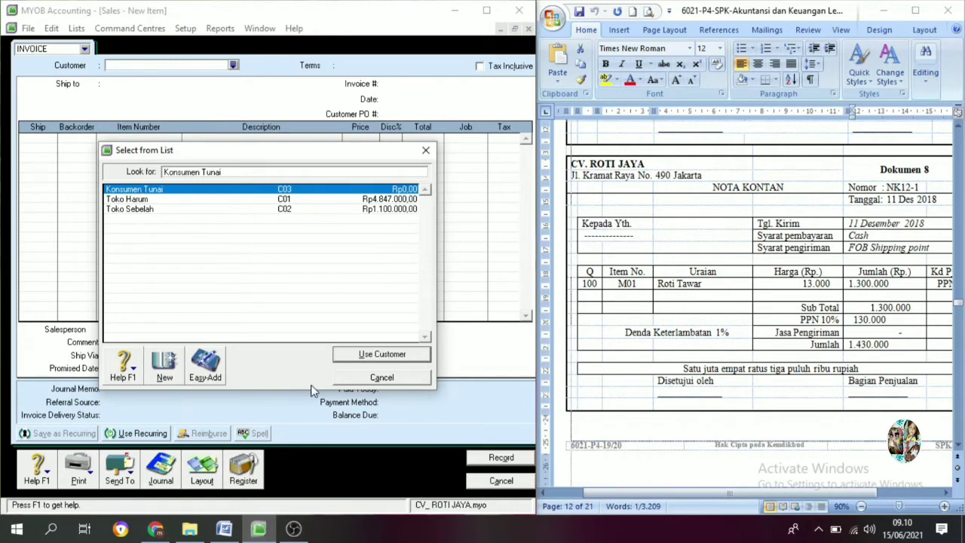
pyautogui.click(359, 355)
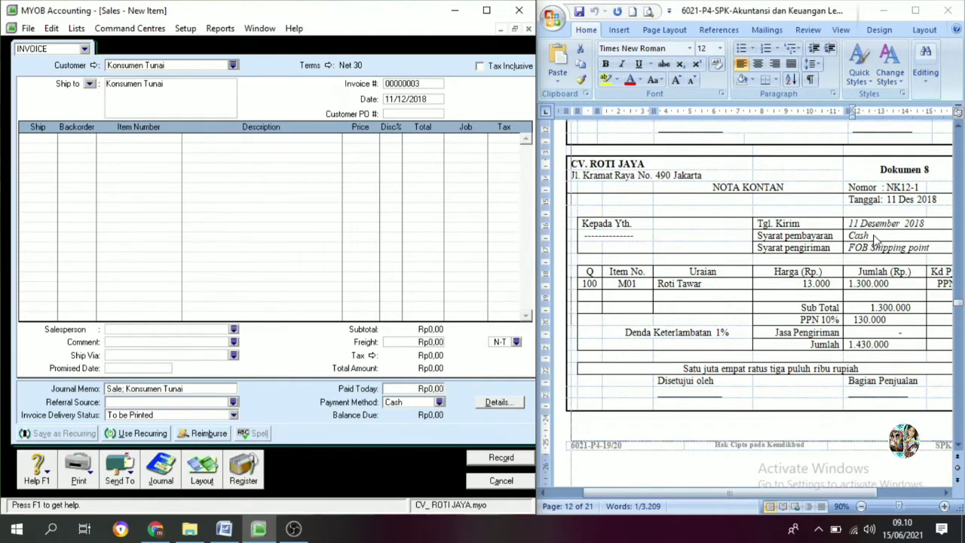
# Step: Set the invoice's payment terms to C.O.D
pyautogui.click(328, 66)
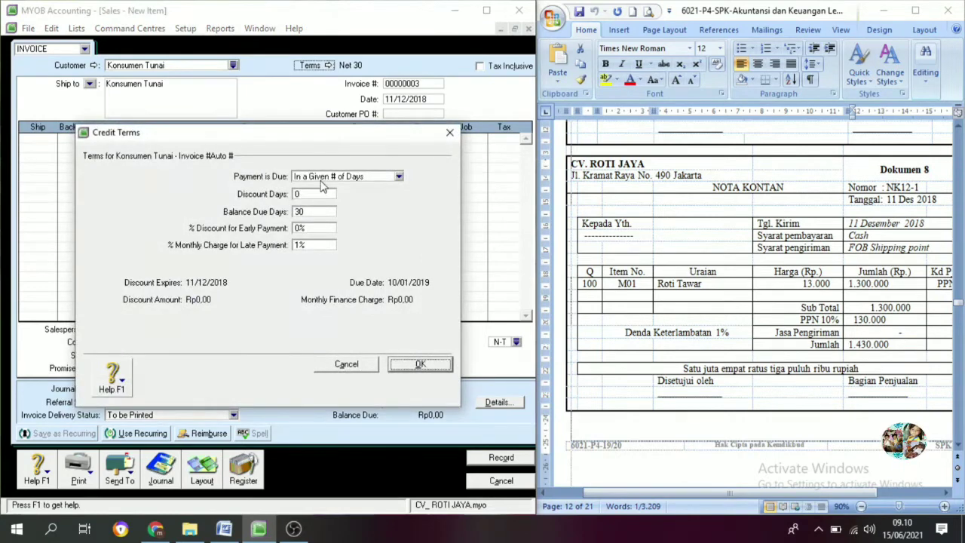
pyautogui.click(321, 178)
pyautogui.click(317, 188)
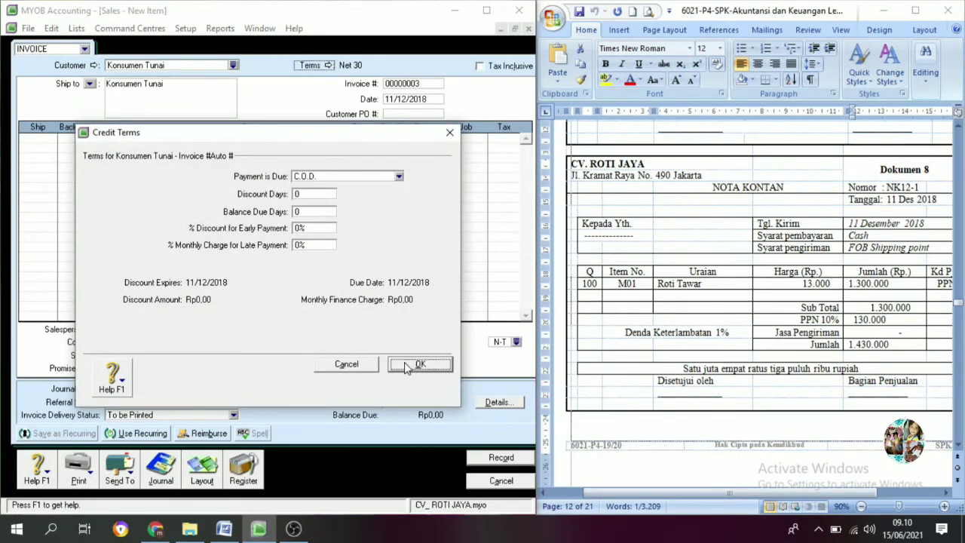
pyautogui.click(410, 365)
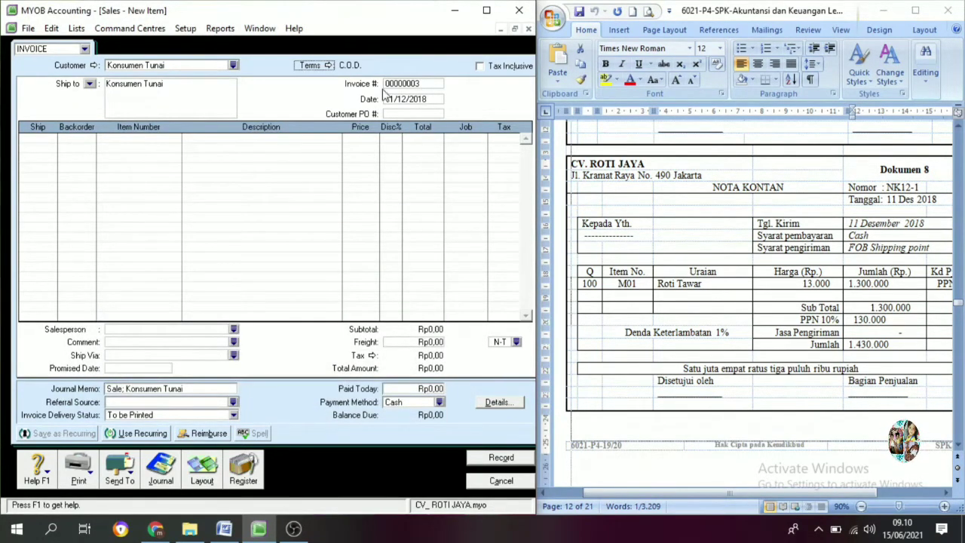
# Step: Set the invoice number to NK12-1, copied from the cash note, keeping the date 11/12/2018
pyautogui.click(873, 200)
pyautogui.click(920, 187)
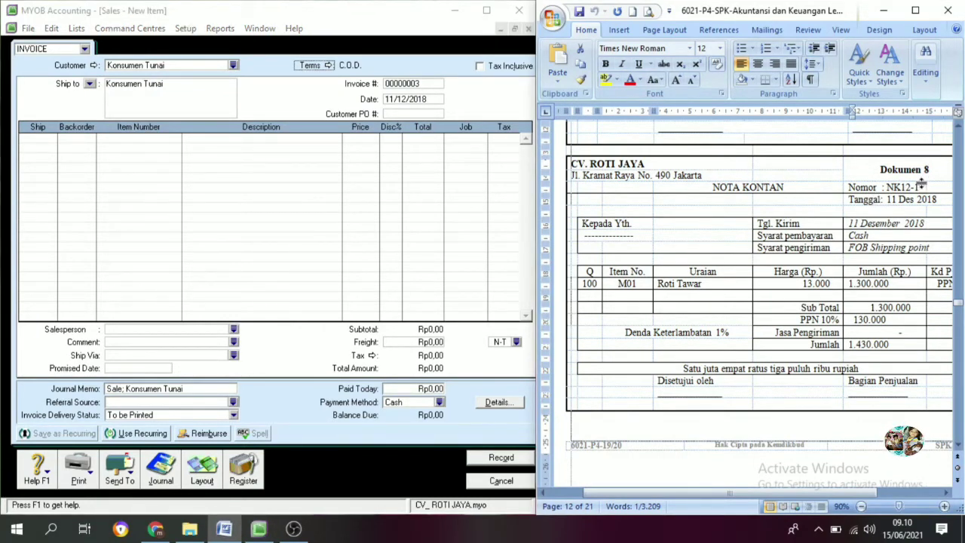
pyautogui.moveTo(924, 187); pyautogui.dragTo(882, 187)
pyautogui.hotkey('ctrl', 'c')
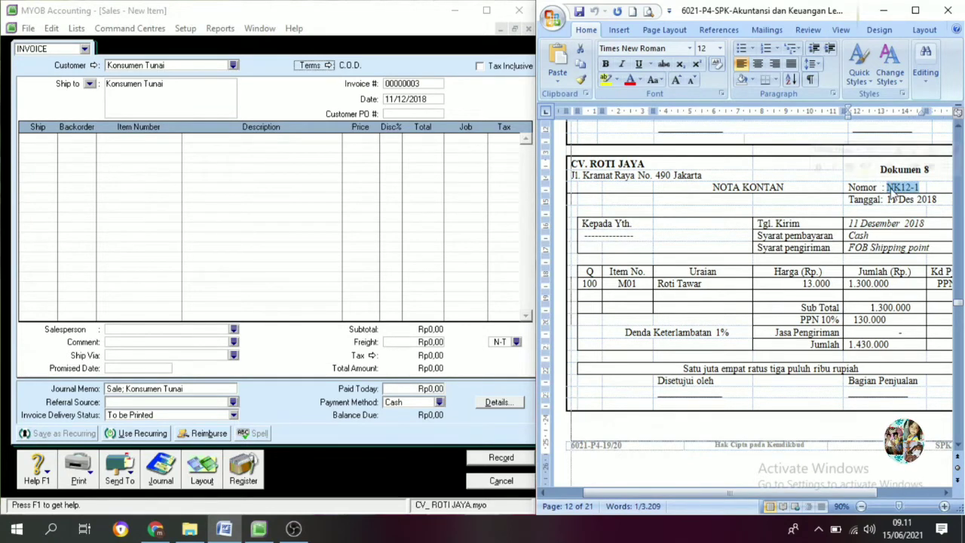
pyautogui.click(424, 84)
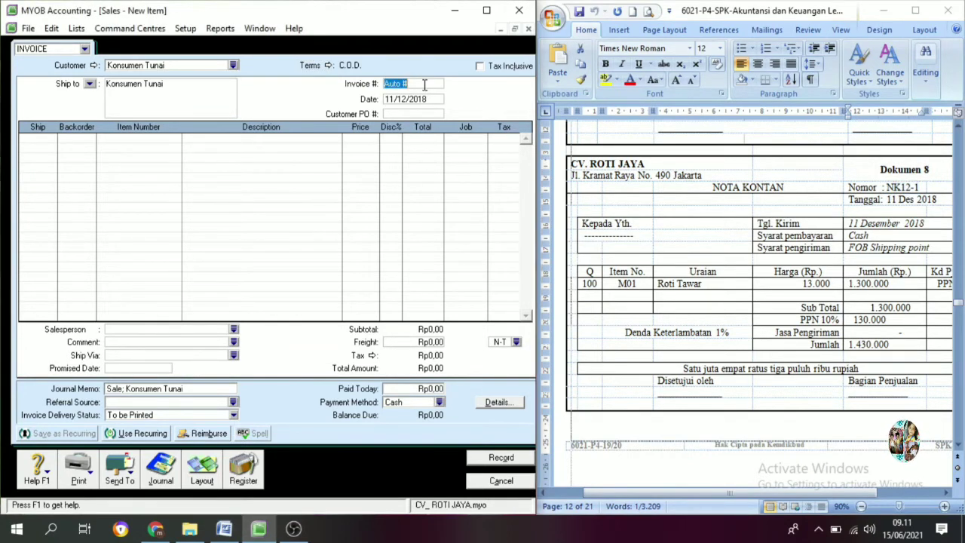
pyautogui.hotkey('ctrl', 'v')
pyautogui.press('Tab')
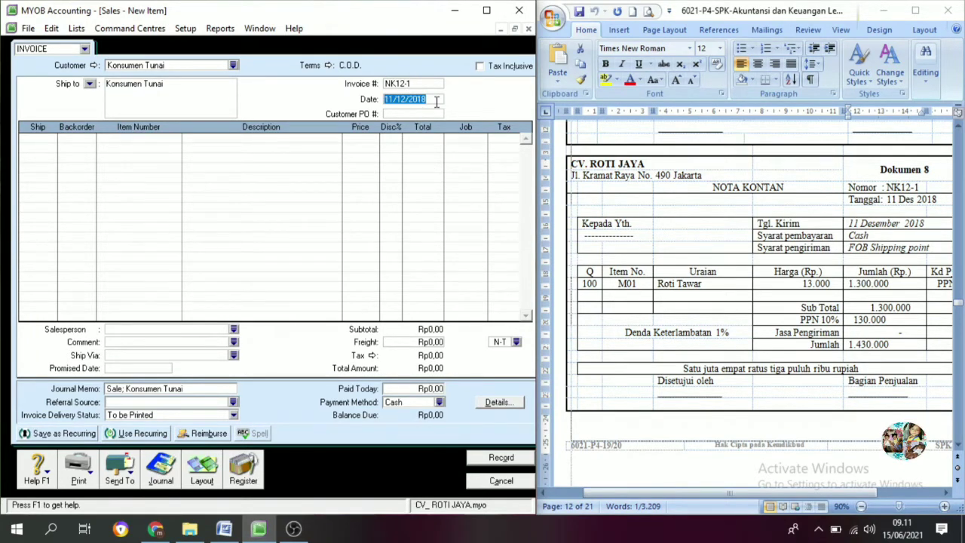
# Step: Enter an invoice line for 100 units of item M01 (Roti Tawar) at a price of 13000
pyautogui.click(31, 141)
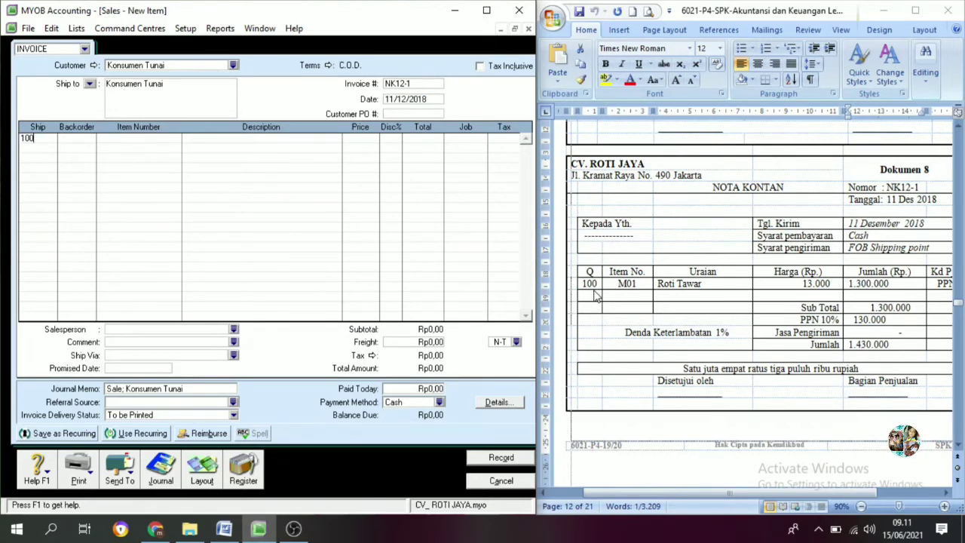
pyautogui.press('Tab')
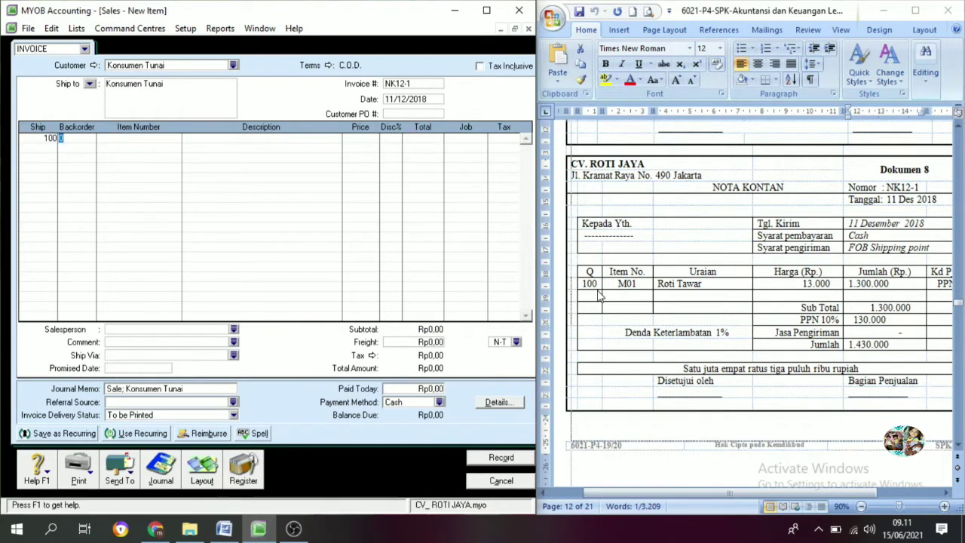
pyautogui.press('Tab')
pyautogui.write('M01')
pyautogui.press('Tab')
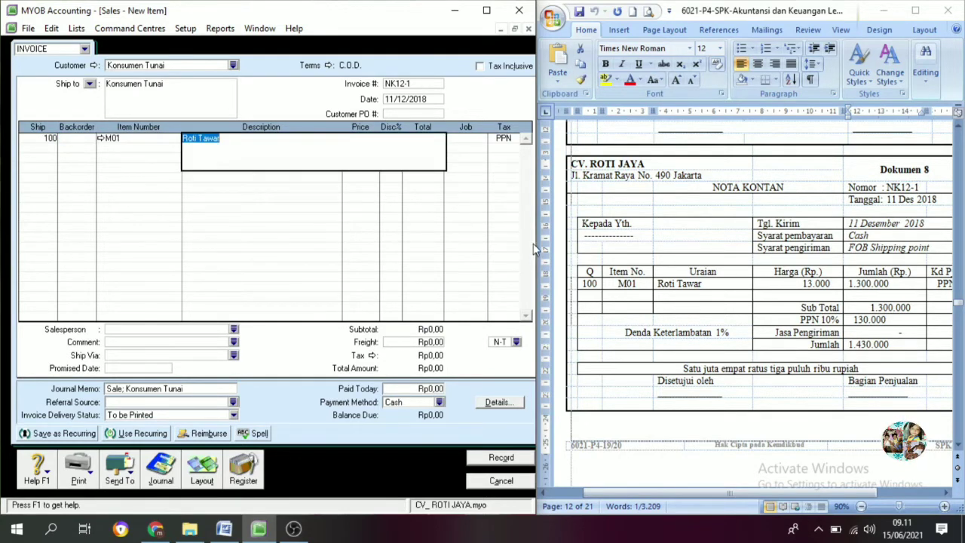
pyautogui.press('Tab')
pyautogui.write('1')
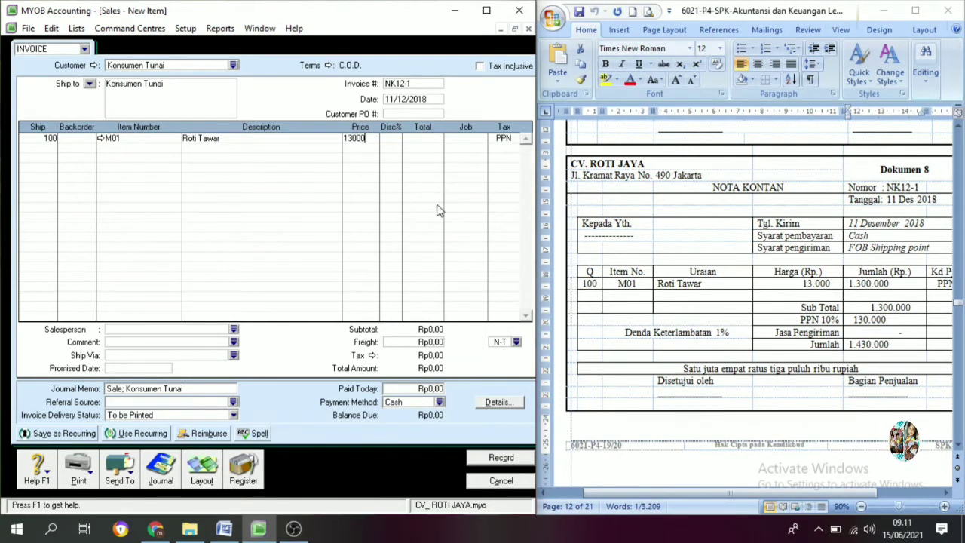
pyautogui.press('Tab')
pyautogui.press('Tab')
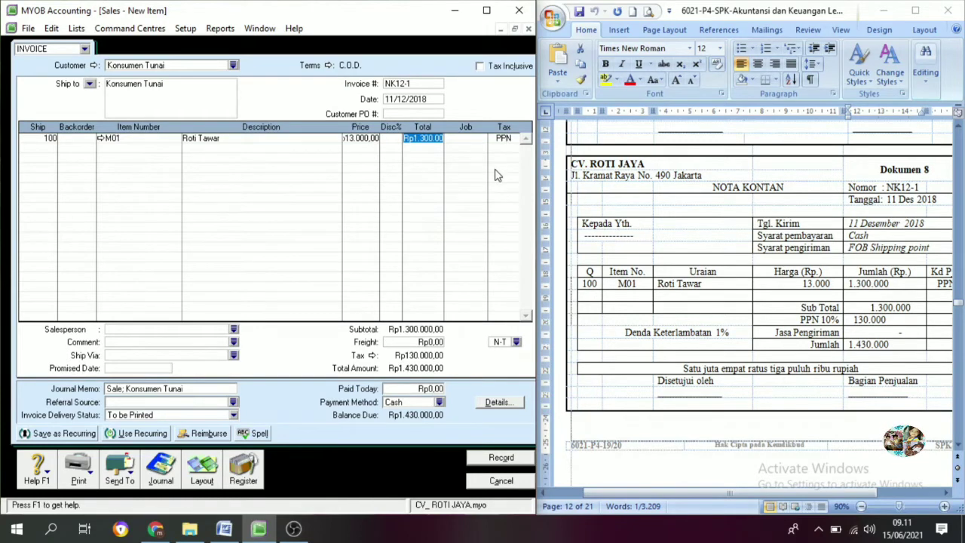
pyautogui.press('Tab')
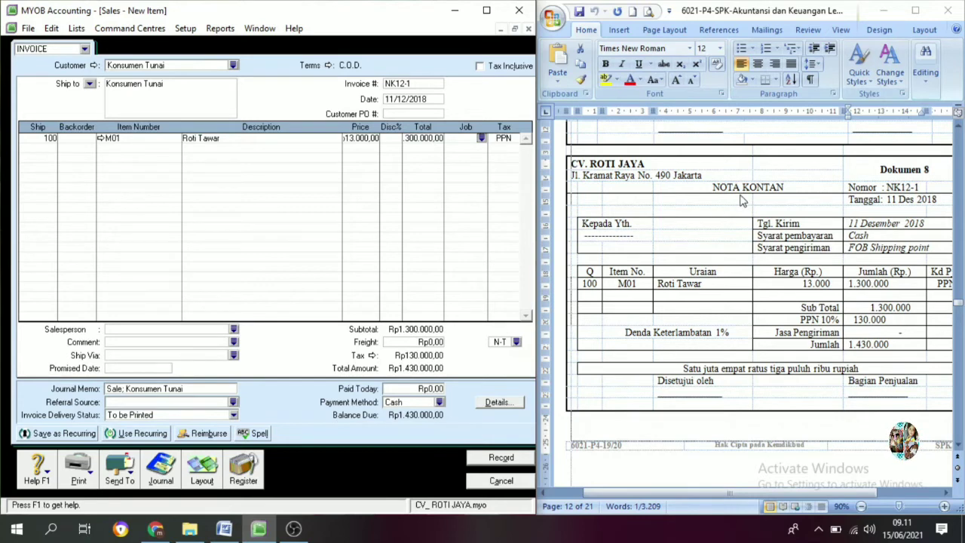
# Step: Set the amount paid today to 1430000 and record the cash sale, ignoring all spelling suggestions for the item name
pyautogui.click(422, 388)
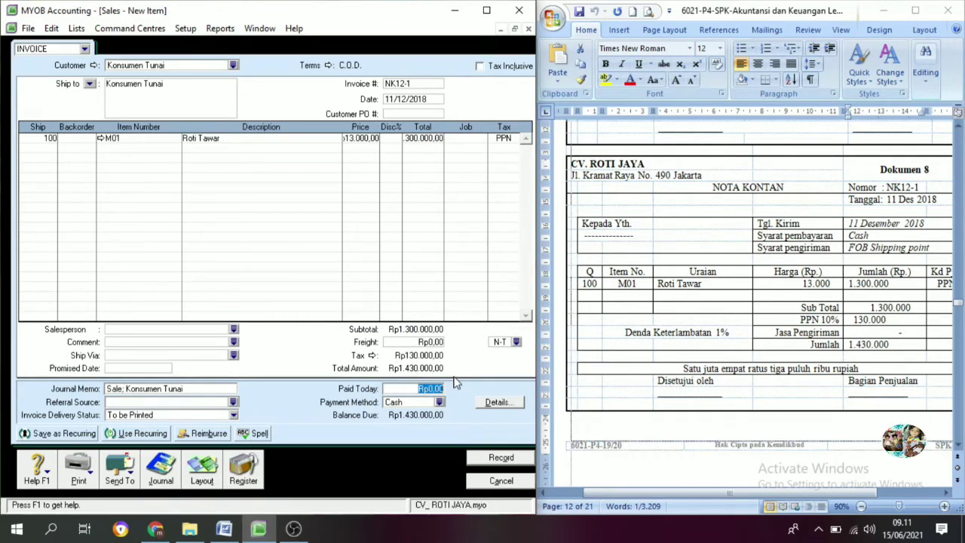
pyautogui.write('14')
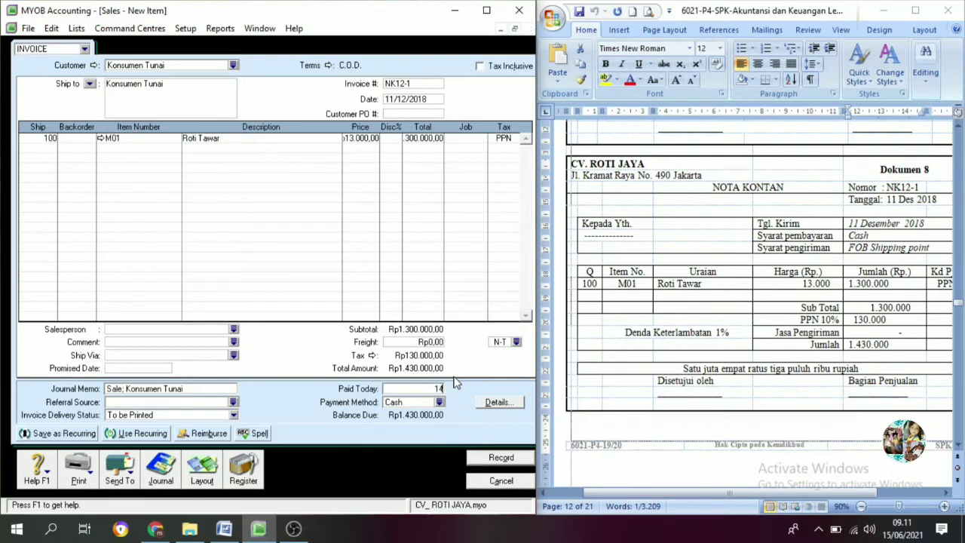
pyautogui.write('30000')
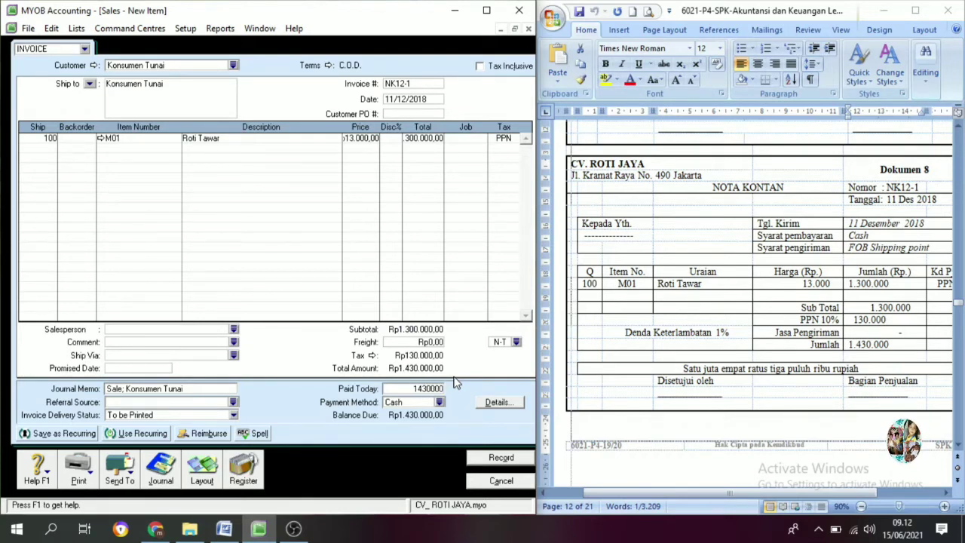
pyautogui.press('Tab')
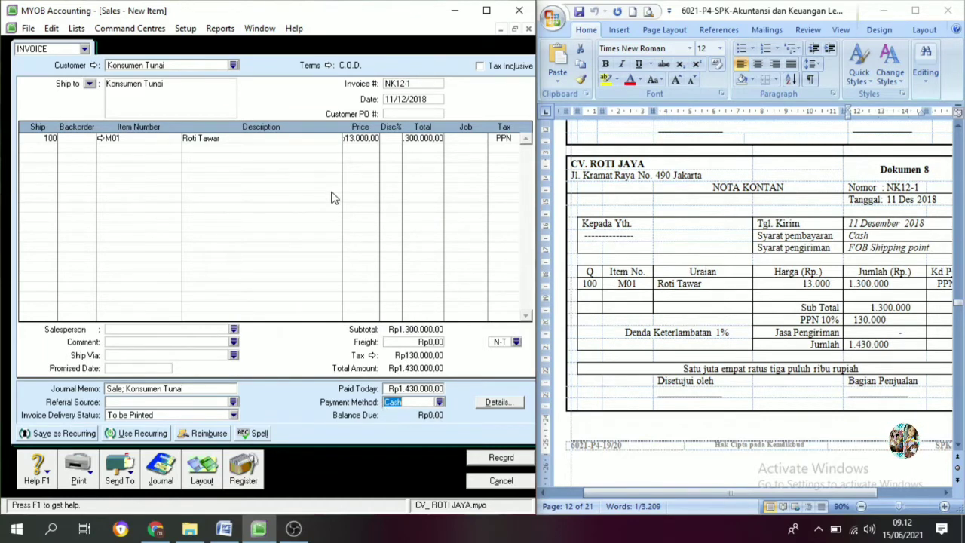
pyautogui.click(476, 463)
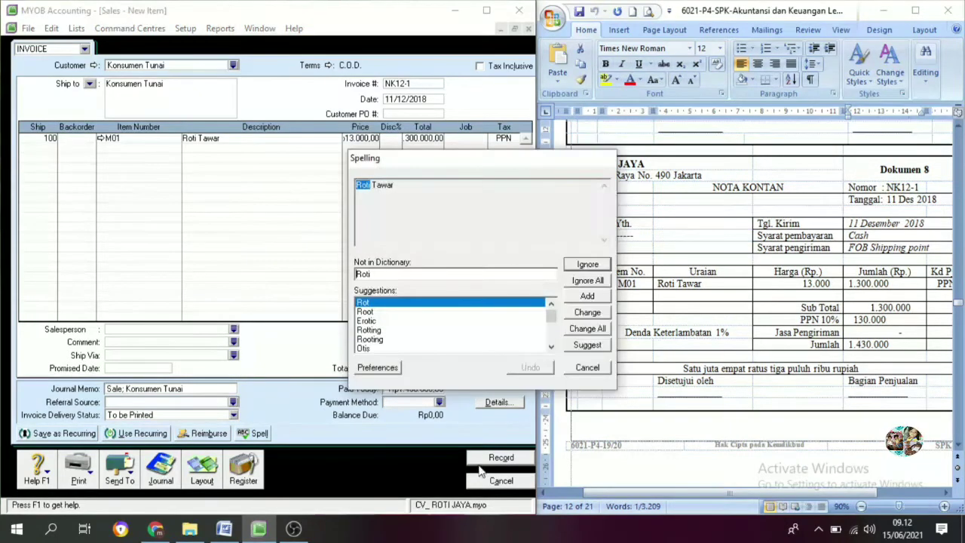
pyautogui.click(600, 280)
pyautogui.click(599, 280)
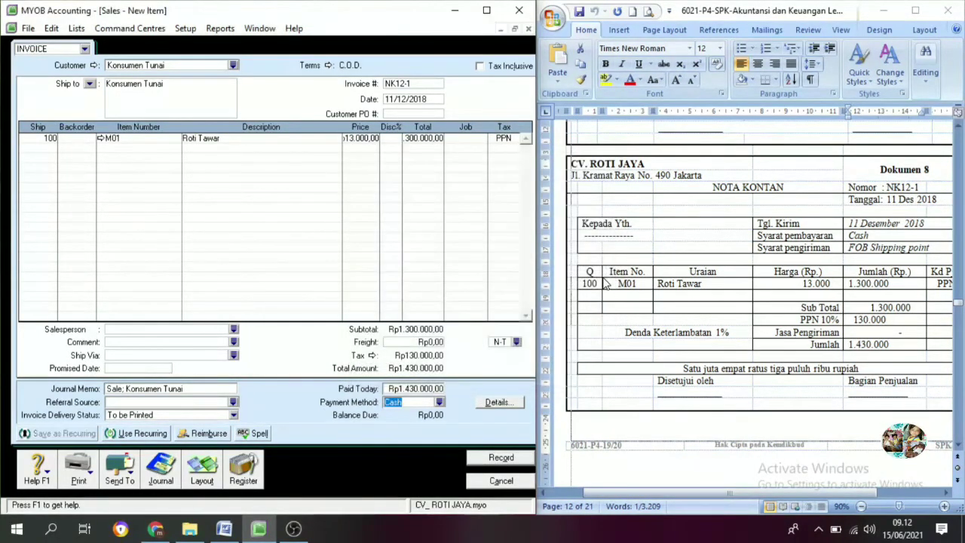
# Step: Find the invoice Dokumen 9 in the source documents and start a new sales invoice for customer Toko Sebelah
pyautogui.scroll(-7, 759, 294)
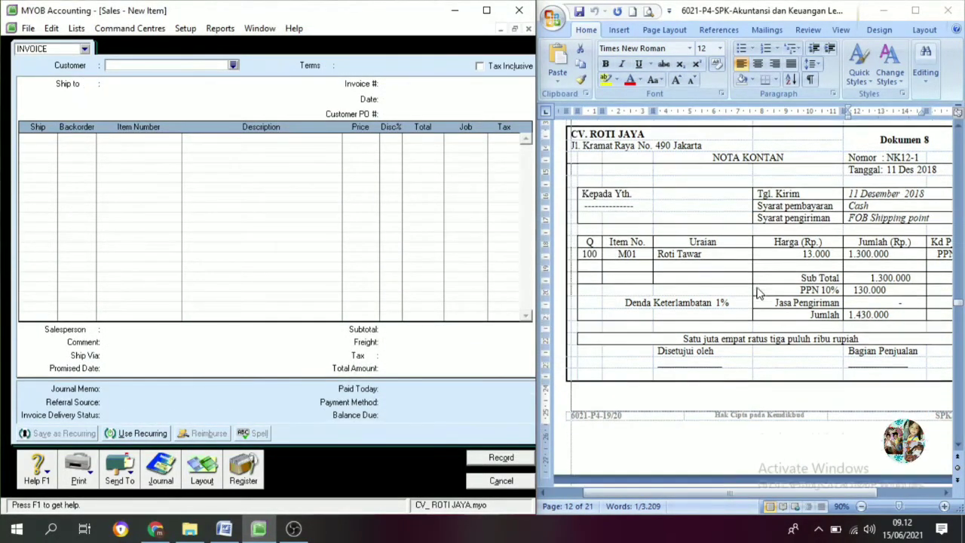
pyautogui.scroll(-2, 758, 320)
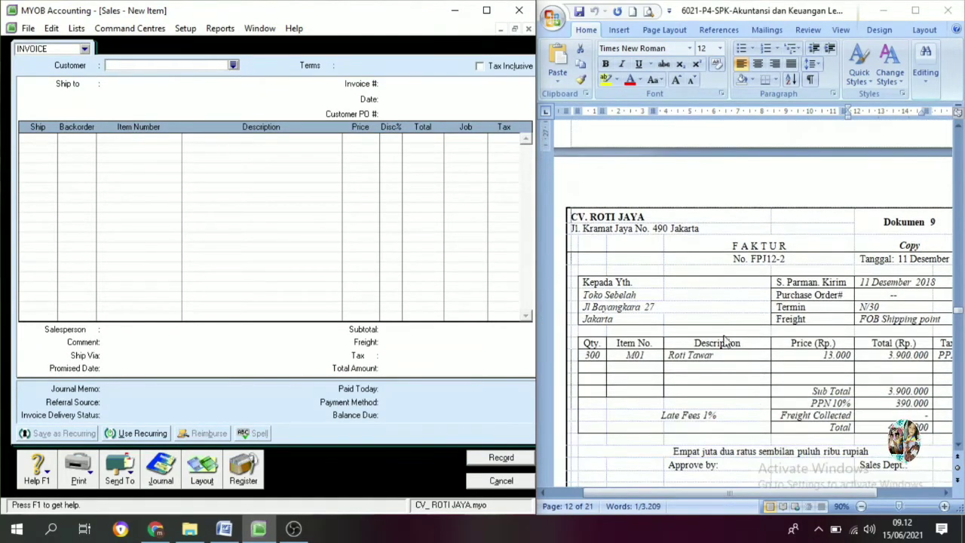
pyautogui.click(501, 480)
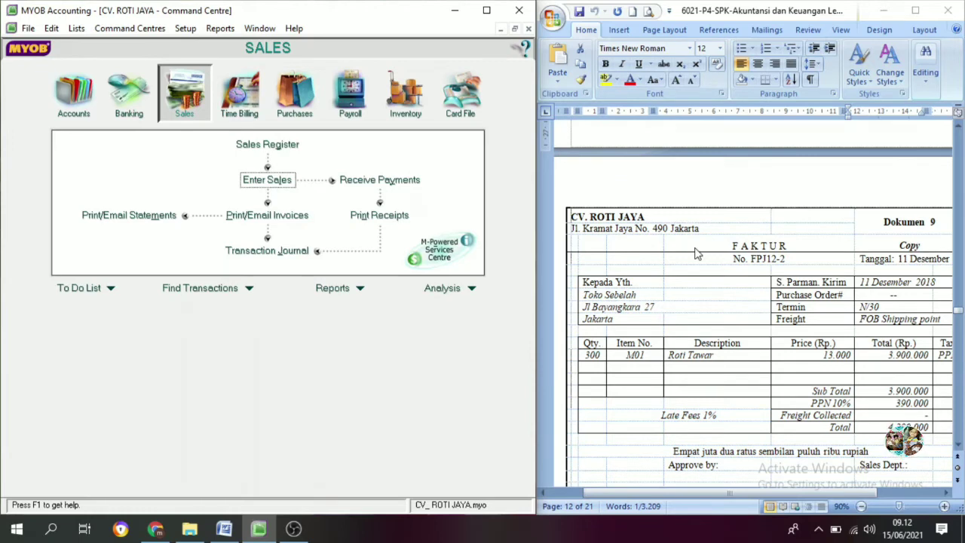
pyautogui.scroll(-1, 613, 256)
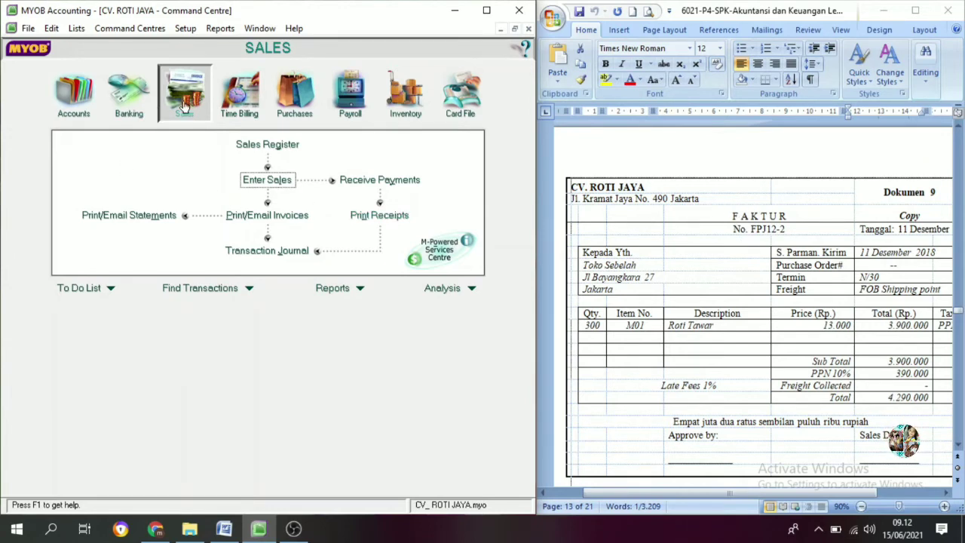
pyautogui.click(268, 184)
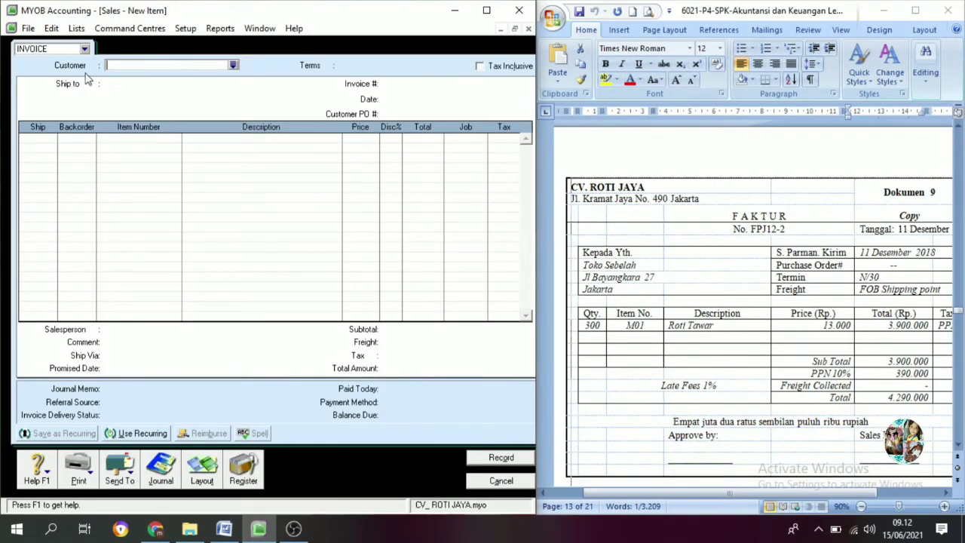
pyautogui.click(233, 65)
pyautogui.click(132, 209)
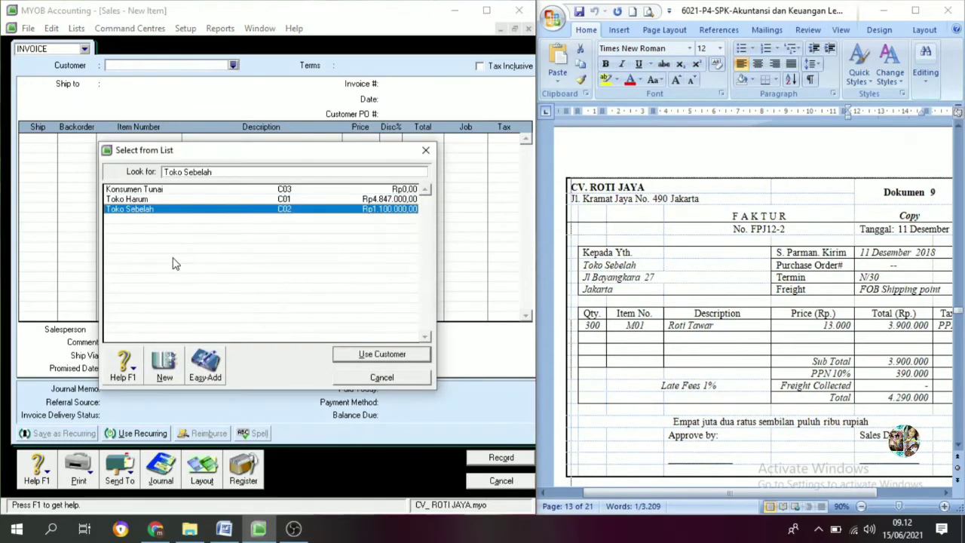
pyautogui.click(382, 353)
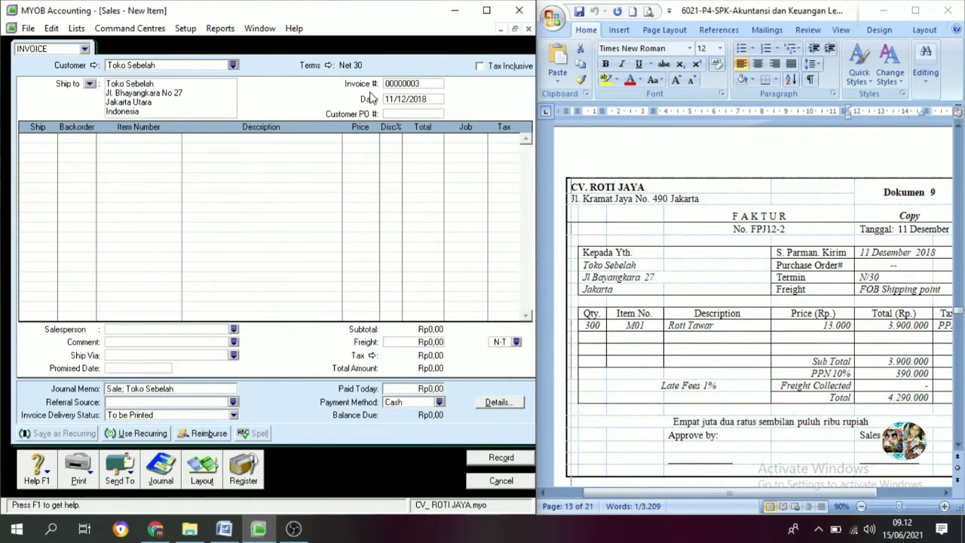
# Step: Set the invoice number to FPJ12-2, copied from Dokumen 9, keeping the date 11/12/2018
pyautogui.click(409, 85)
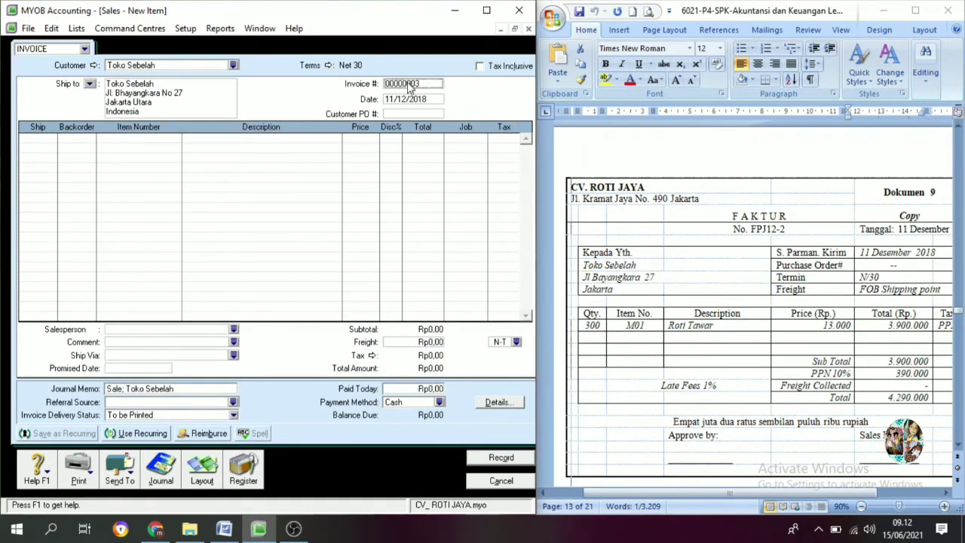
pyautogui.click(794, 231)
pyautogui.moveTo(788, 229); pyautogui.dragTo(769, 229)
pyautogui.hotkey('ctrl', 'c')
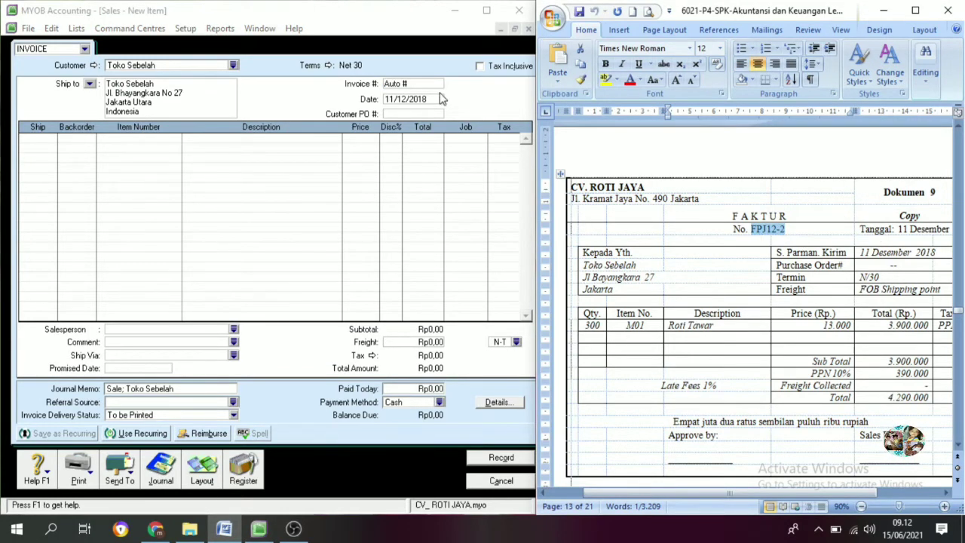
pyautogui.click(417, 86)
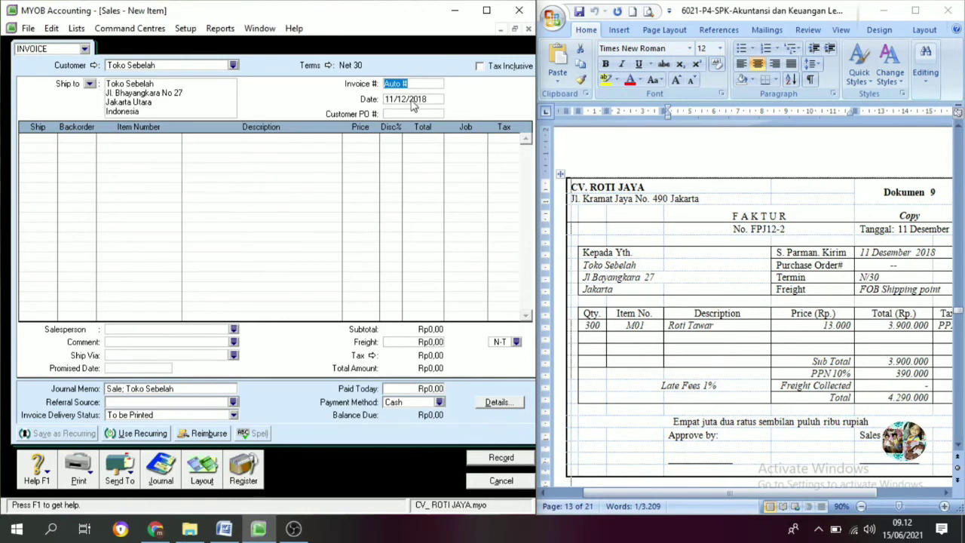
pyautogui.hotkey('ctrl', 'v')
pyautogui.press('Tab')
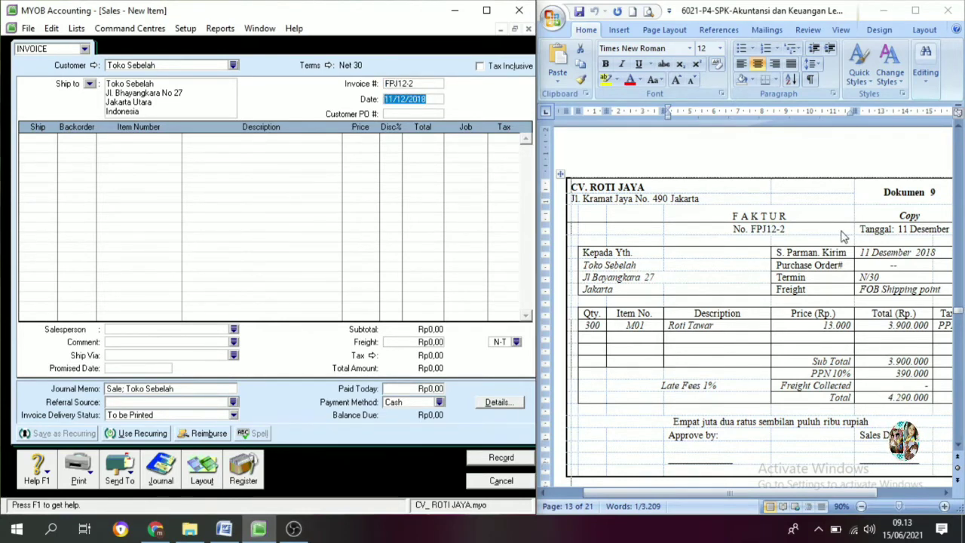
# Step: Enter a line on the Toko Sebelah invoice for 300 units of item M01 at a price of 13000
pyautogui.click(40, 137)
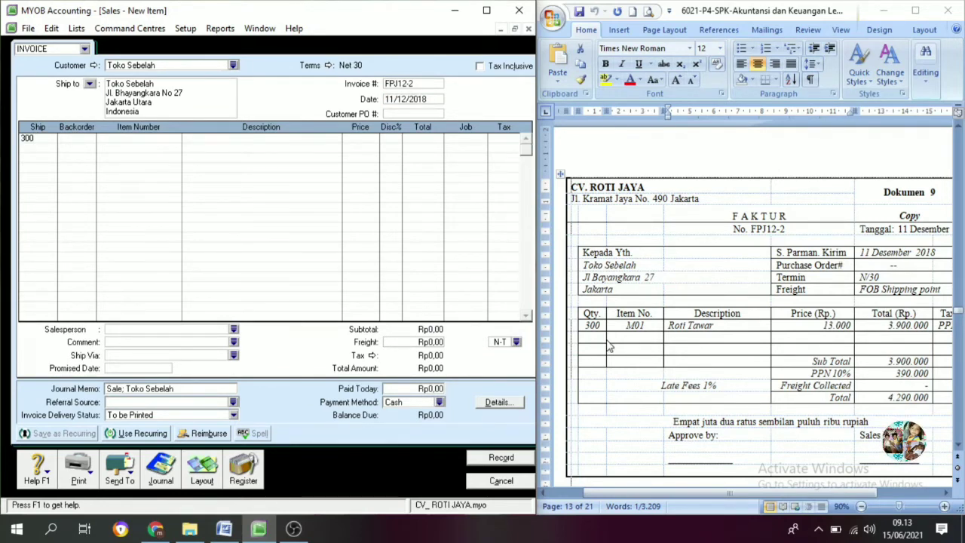
pyautogui.write('300')
pyautogui.press('Tab')
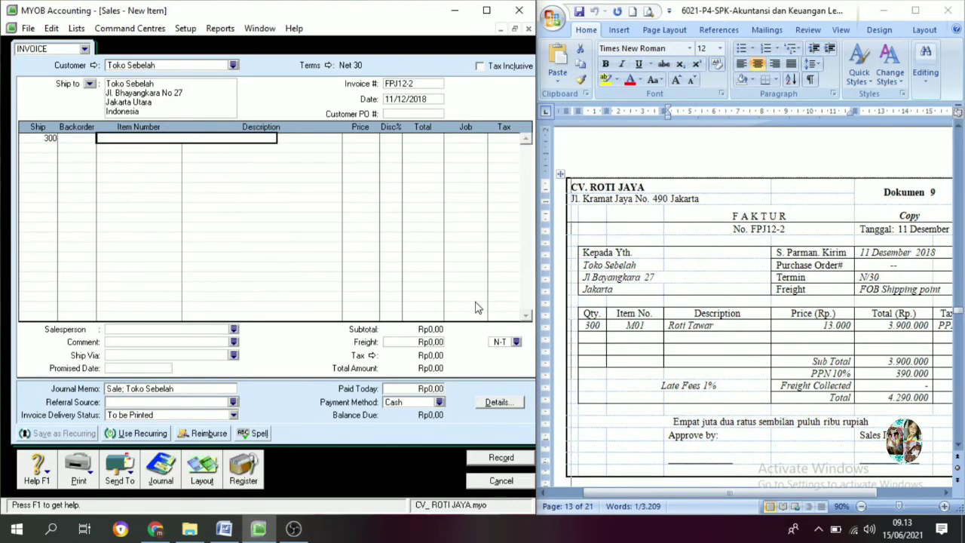
pyautogui.write('M01')
pyautogui.press('Tab')
pyautogui.press('Tab')
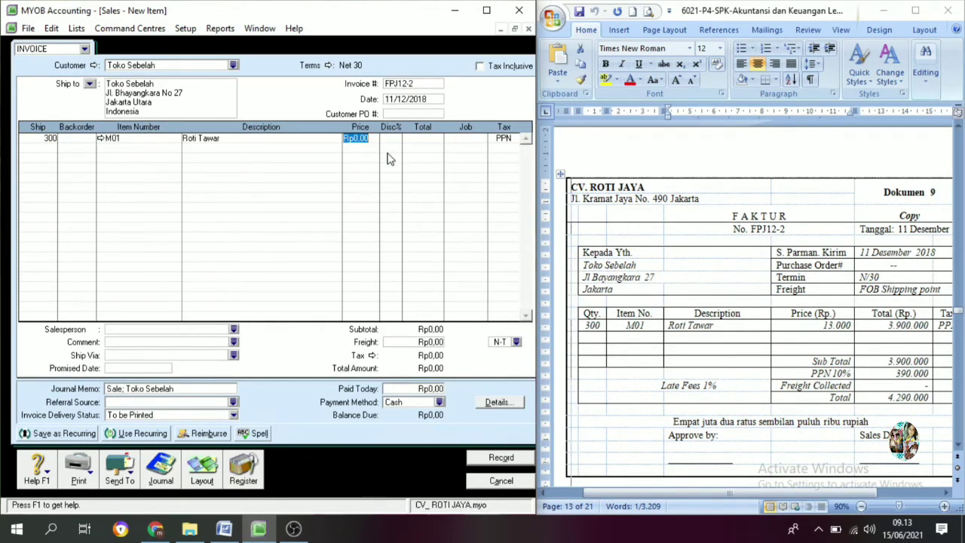
pyautogui.write('13.')
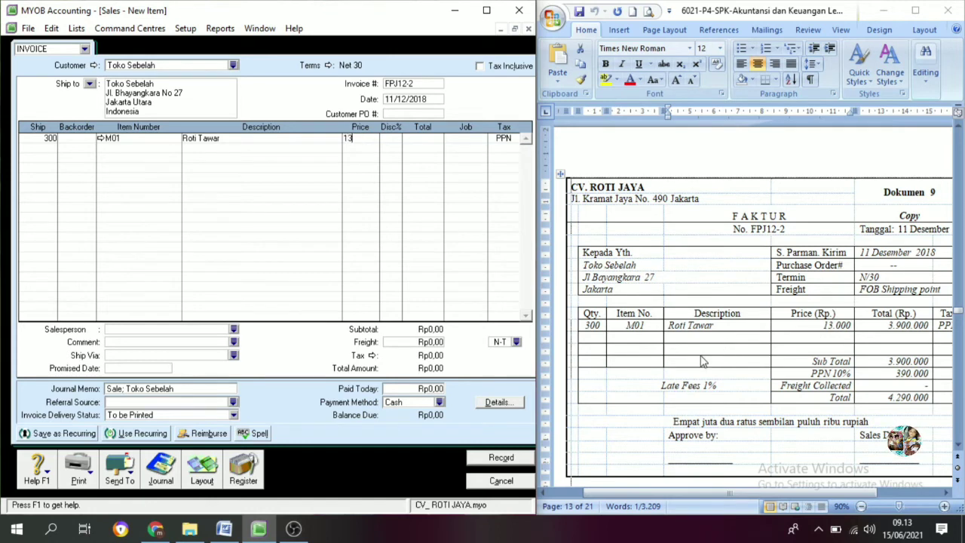
pyautogui.write('000')
pyautogui.press('Tab')
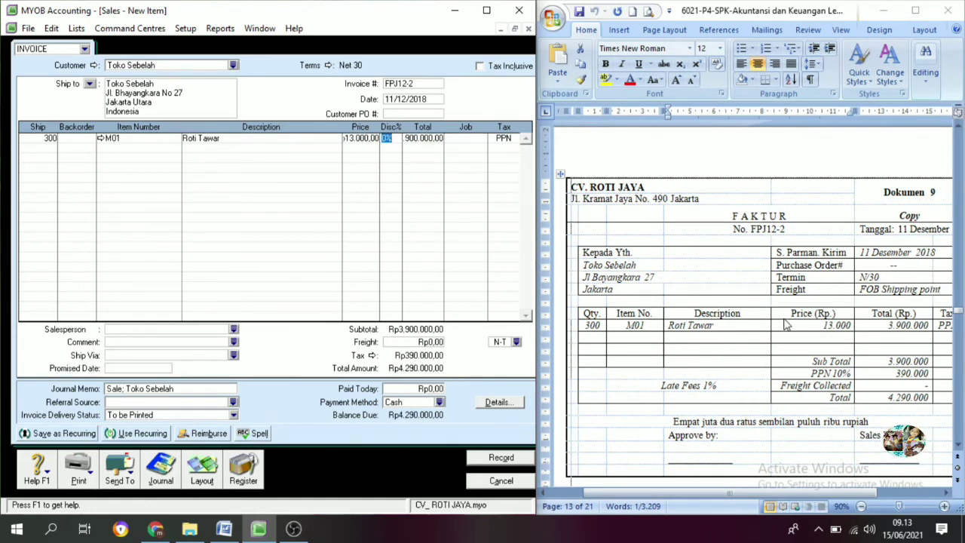
pyautogui.press('Tab')
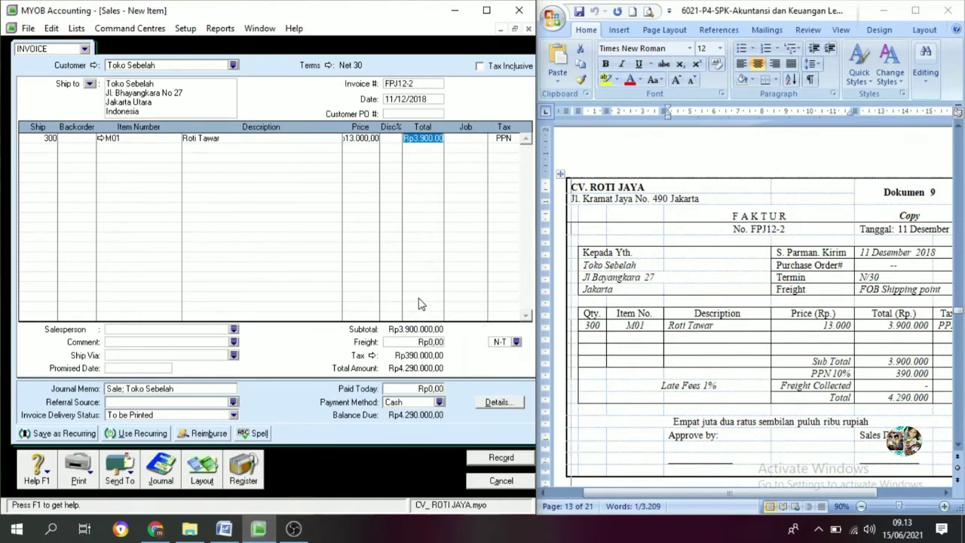
# Step: Record the Toko Sebelah invoice, ignoring all spelling suggestions, and close the sales entry window
pyautogui.click(507, 460)
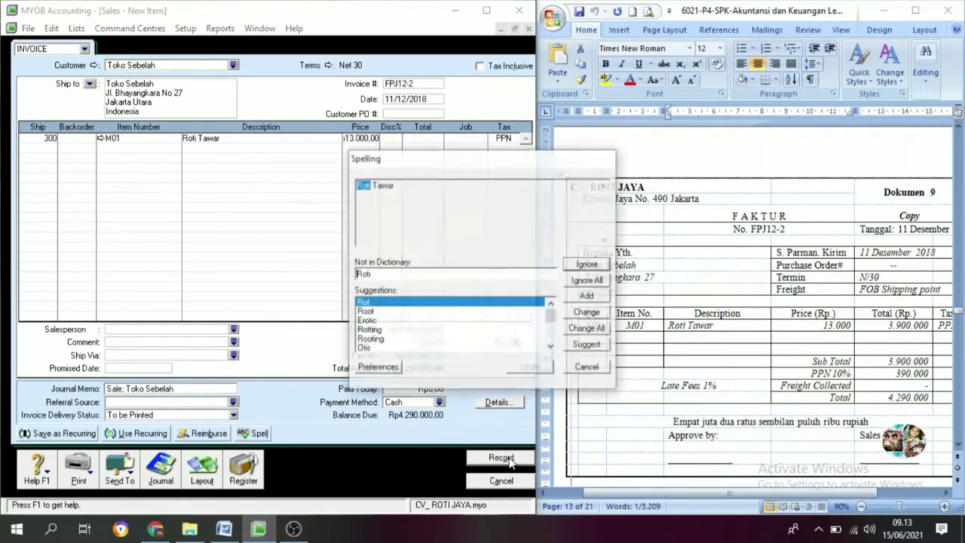
pyautogui.click(581, 280)
pyautogui.click(576, 279)
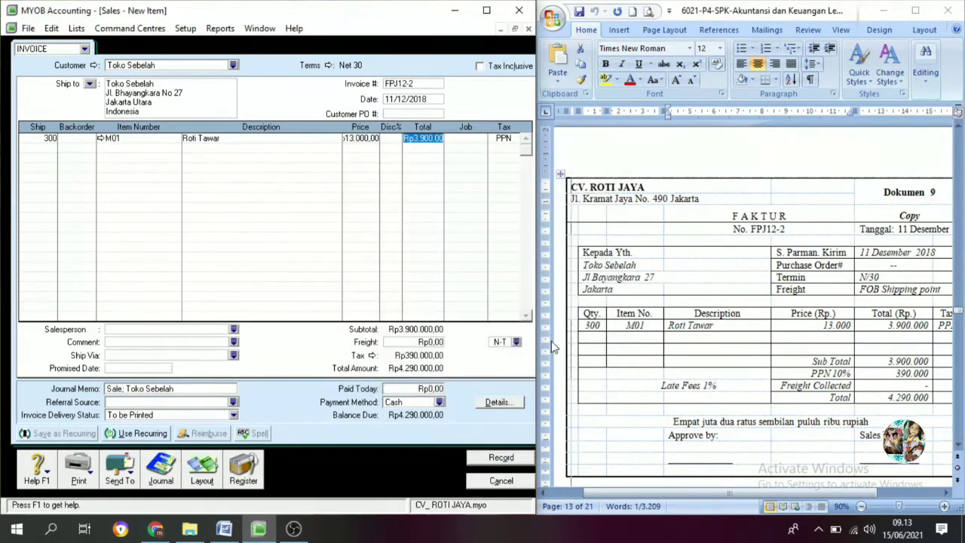
pyautogui.click(475, 480)
# Step: Compare the invoices Dokumen 9 and Dokumen 10 in the source documents, examining issuer, addressee, invoice number and date
pyautogui.scroll(-4, 717, 315)
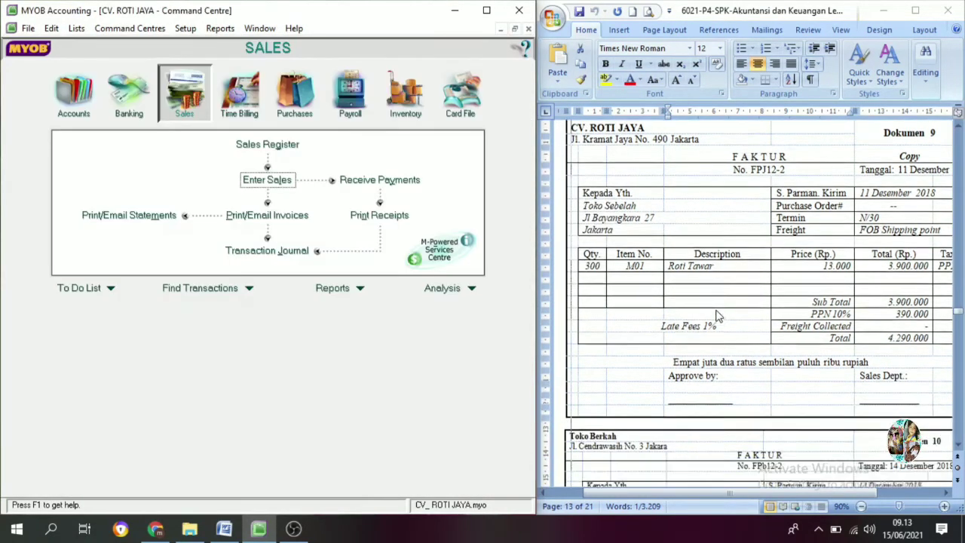
pyautogui.scroll(-5, 717, 315)
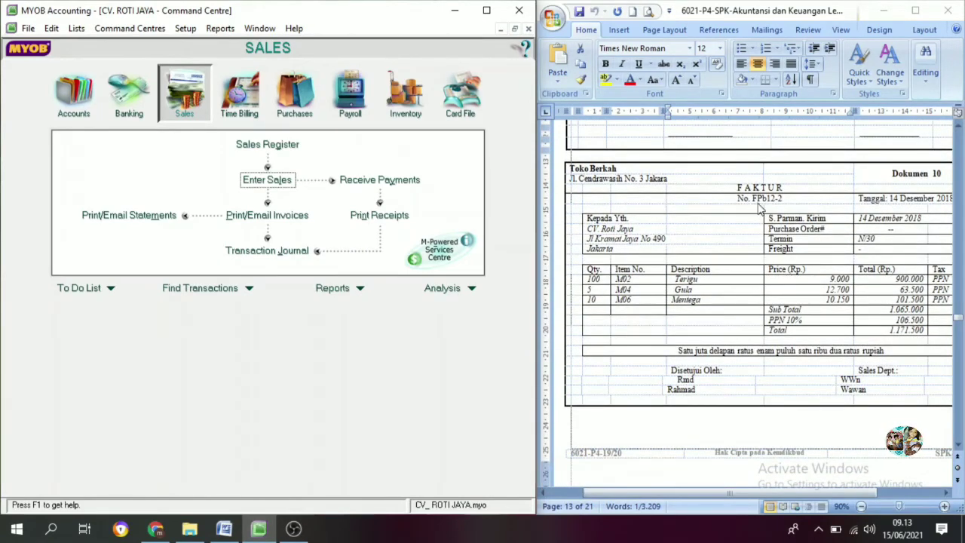
pyautogui.scroll(10, 756, 209)
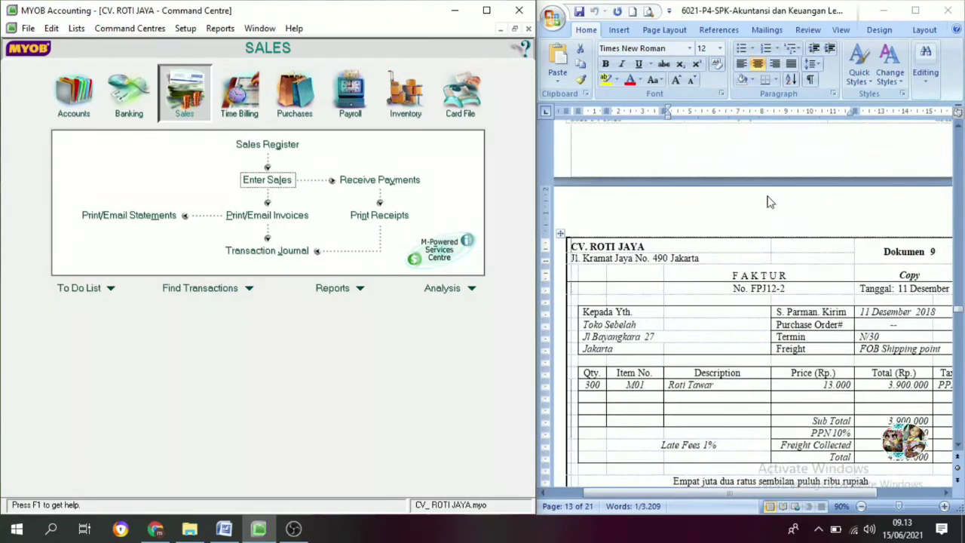
pyautogui.scroll(-7, 756, 322)
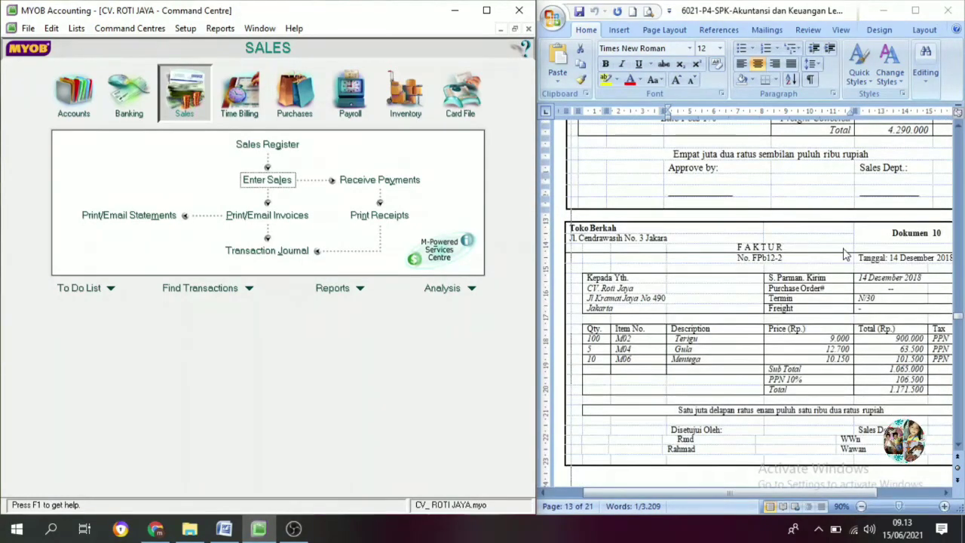
pyautogui.scroll(10, 929, 248)
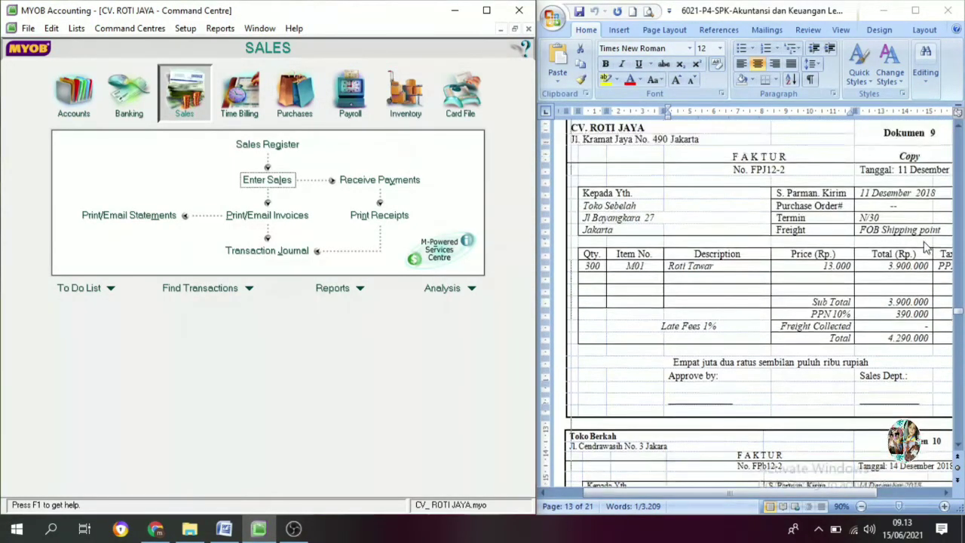
pyautogui.scroll(-1, 870, 295)
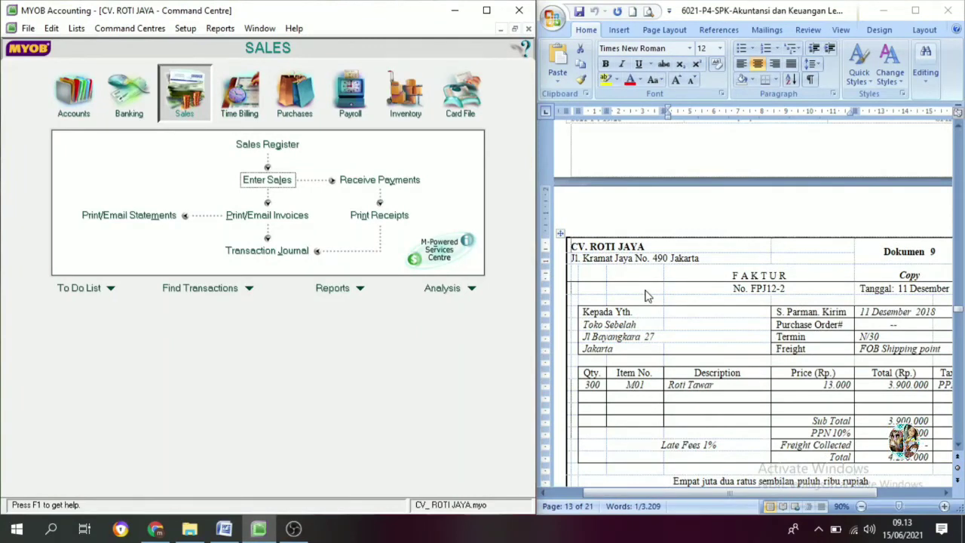
pyautogui.scroll(-8, 769, 259)
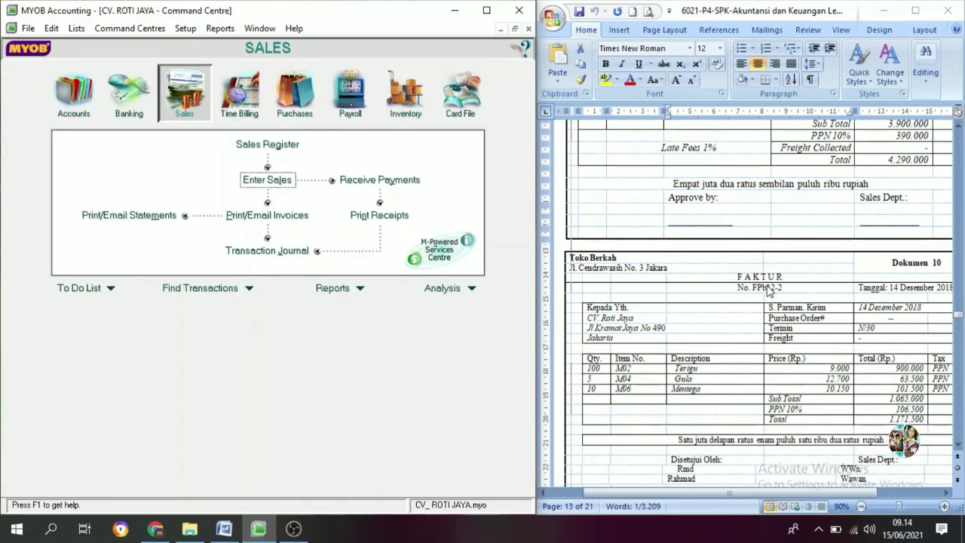
pyautogui.scroll(-1, 741, 293)
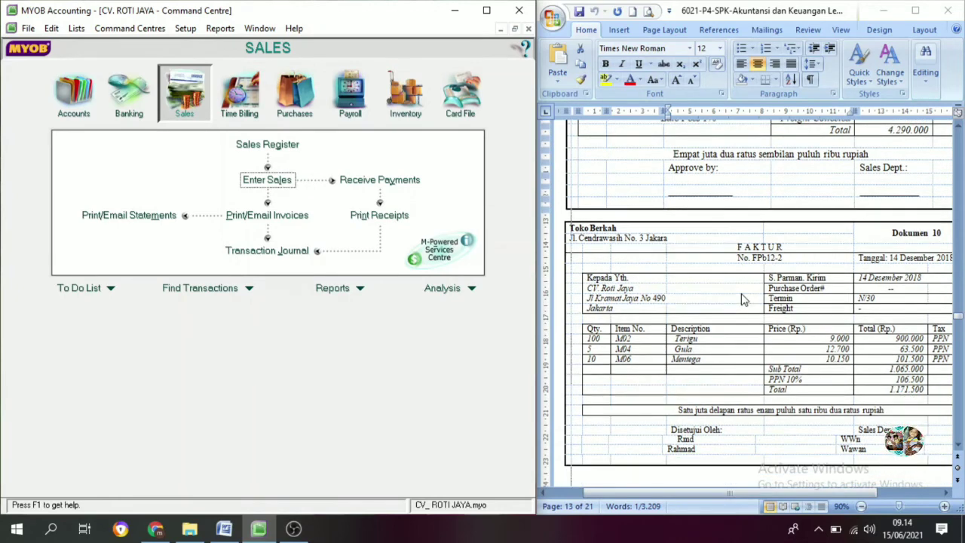
pyautogui.click(767, 279)
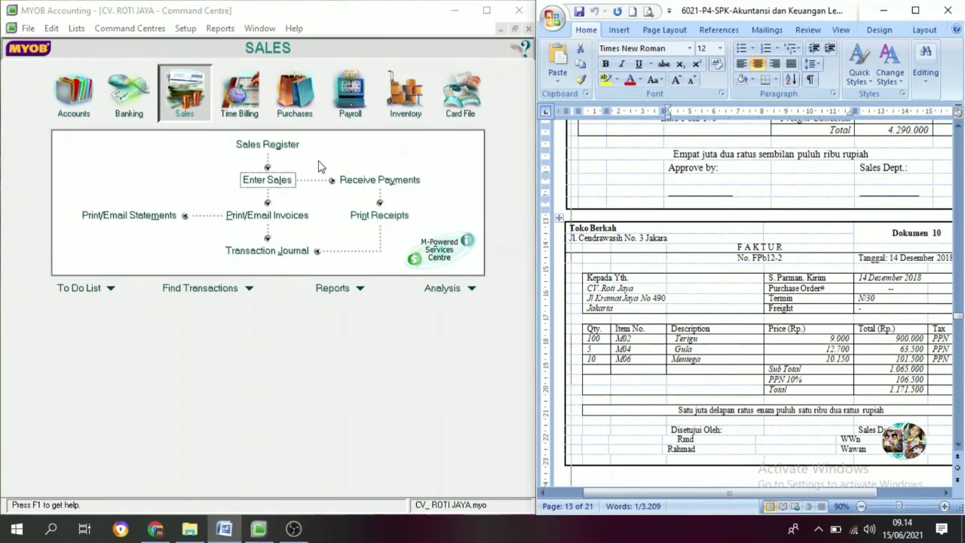
# Step: Start a new purchase bill for supplier Toko Berkah
pyautogui.click(294, 105)
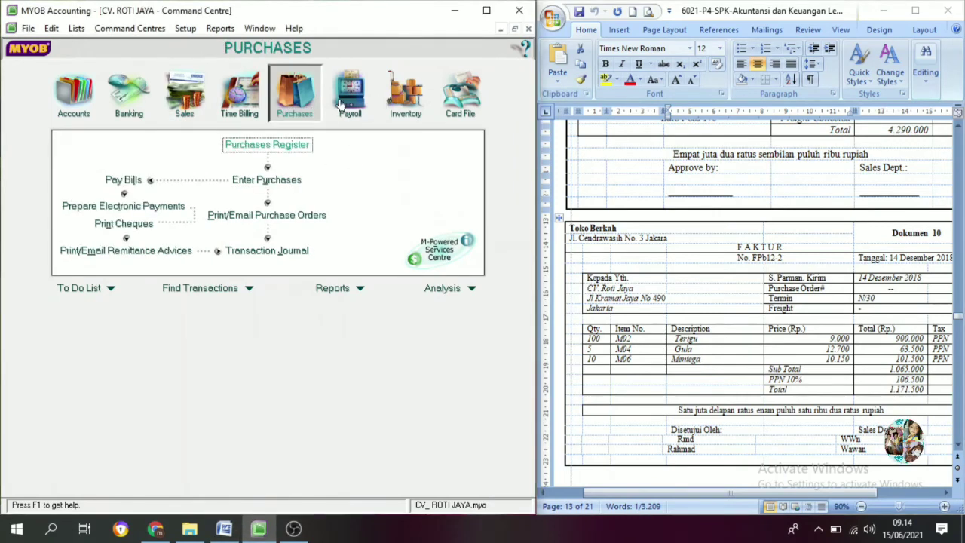
pyautogui.click(279, 192)
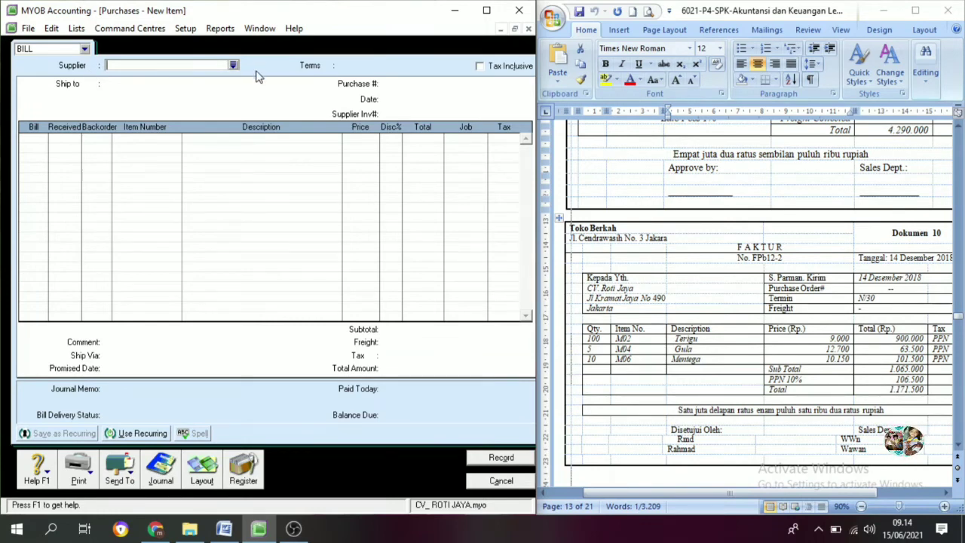
pyautogui.click(233, 66)
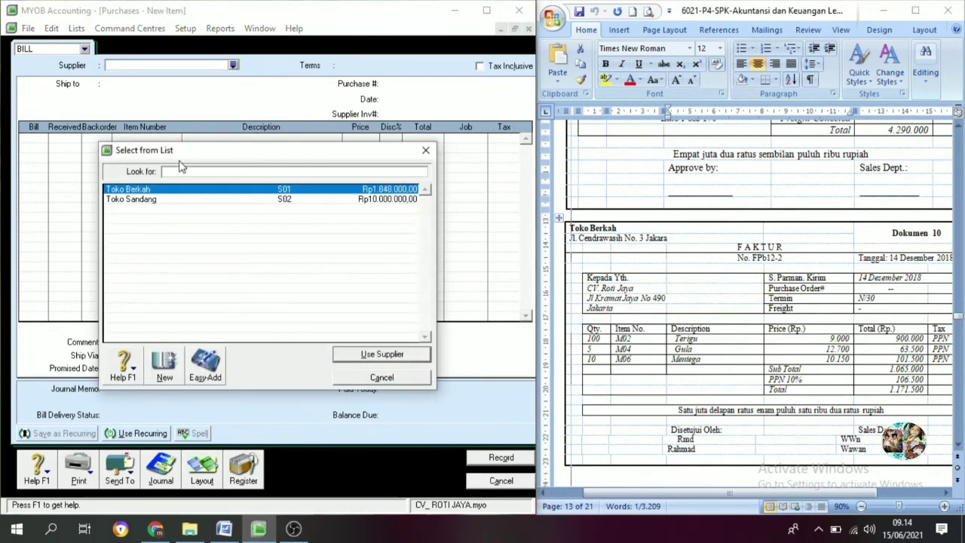
pyautogui.click(151, 191)
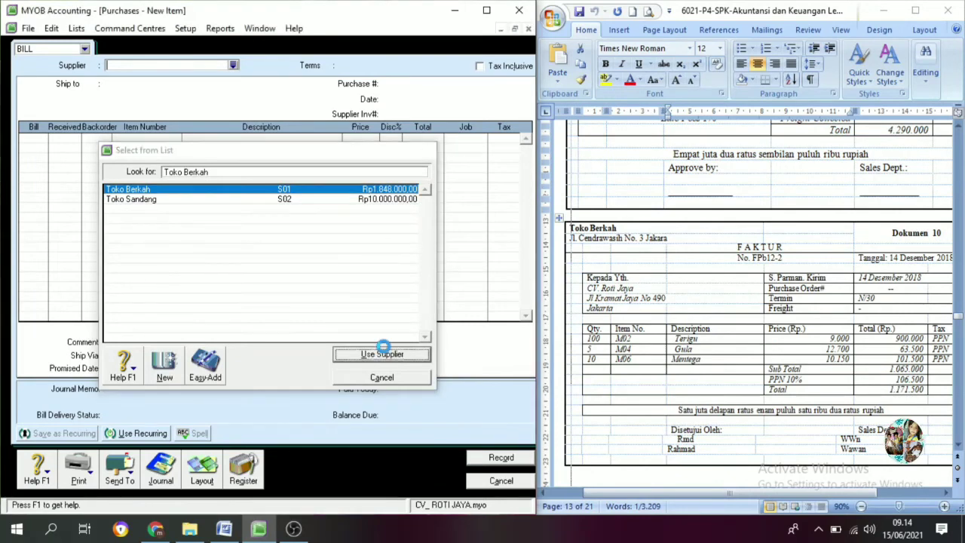
pyautogui.click(379, 350)
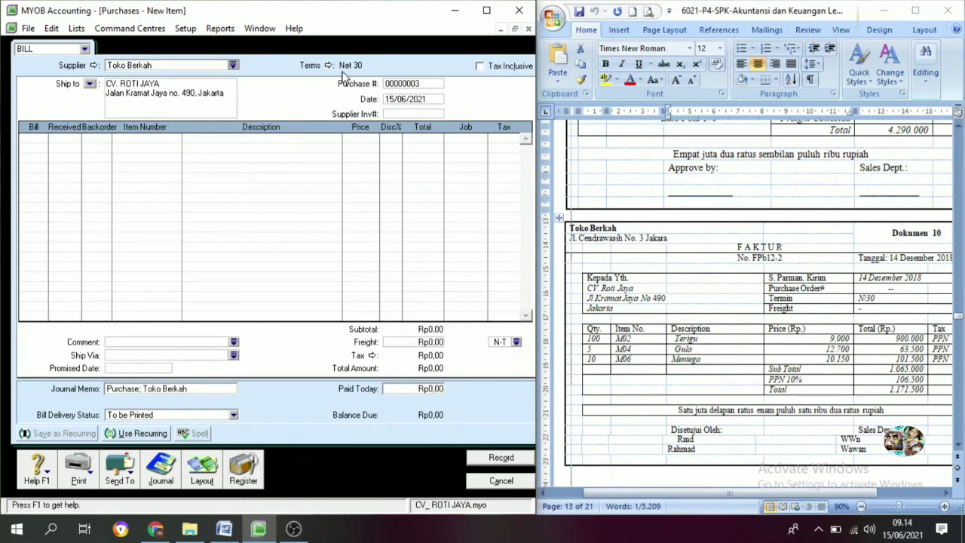
# Step: Set the bill's purchase number to FPb12-2, copied from Dokumen 10, and its date to 14/12/2018
pyautogui.click(418, 83)
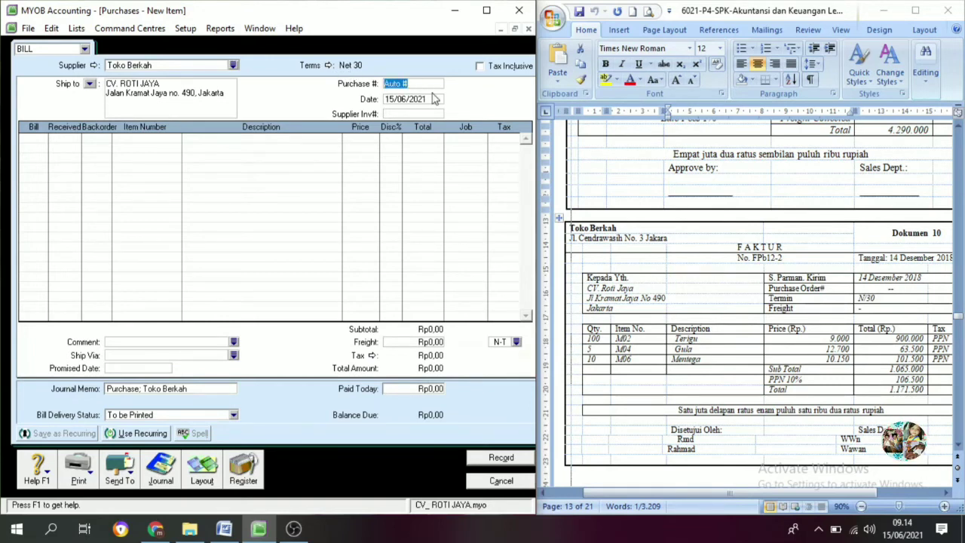
pyautogui.click(772, 262)
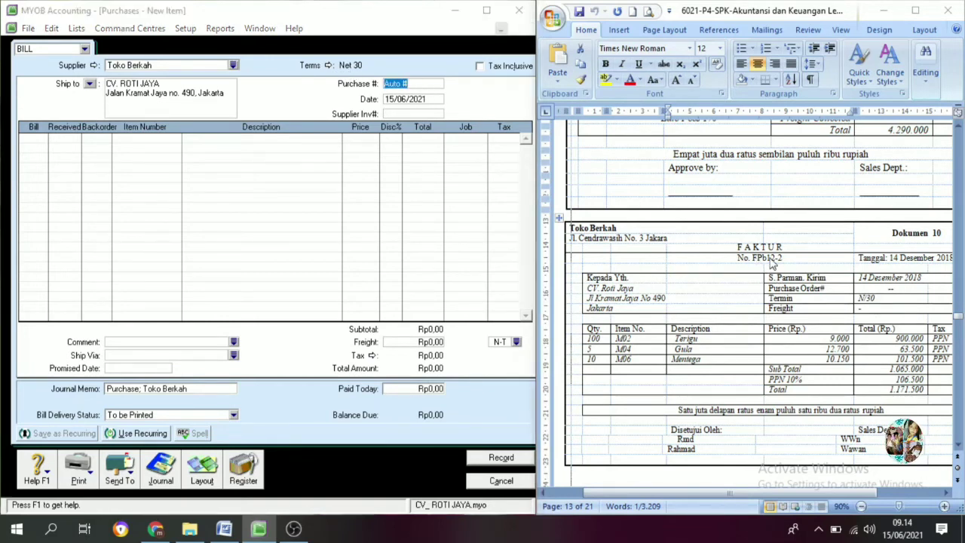
pyautogui.doubleClick(772, 260)
pyautogui.hotkey('ctrl', 'c')
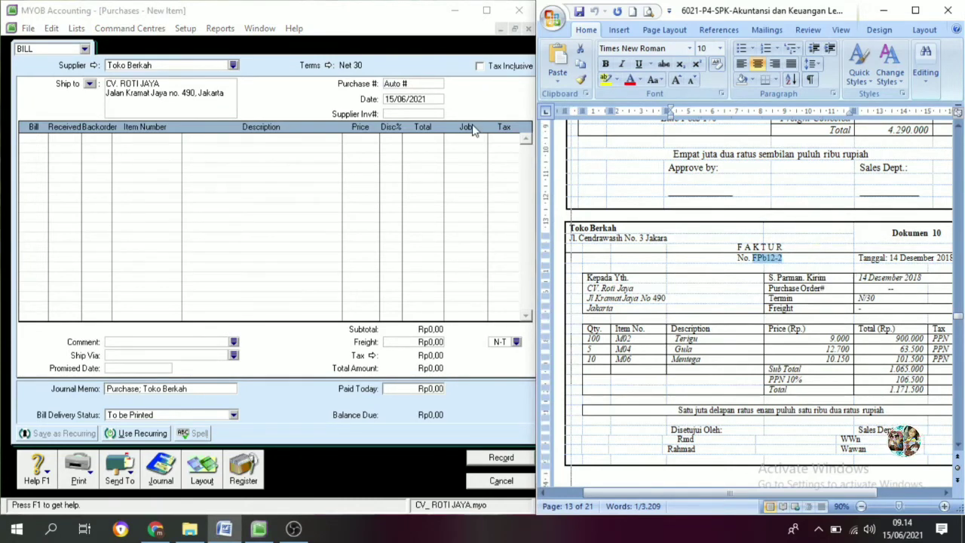
pyautogui.click(414, 84)
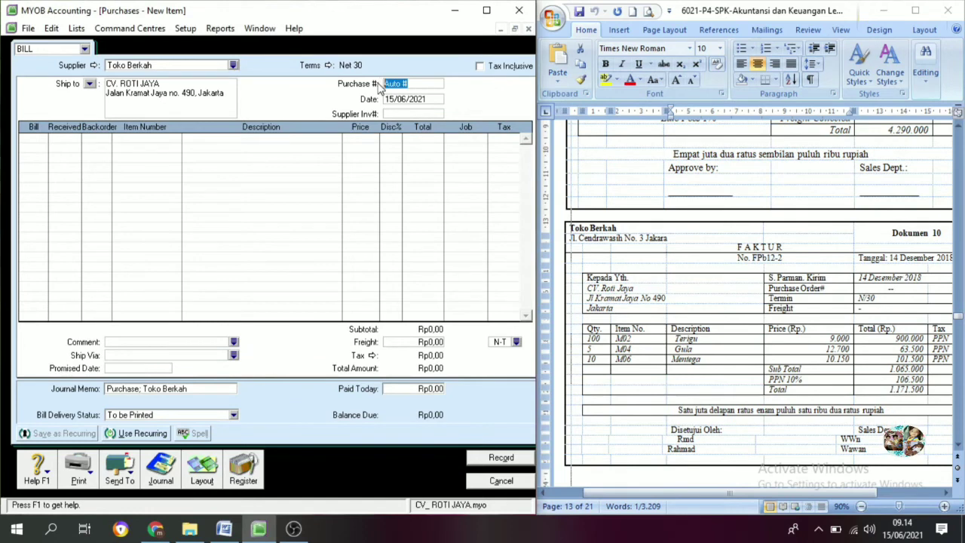
pyautogui.hotkey('ctrl', 'v')
pyautogui.press('Tab')
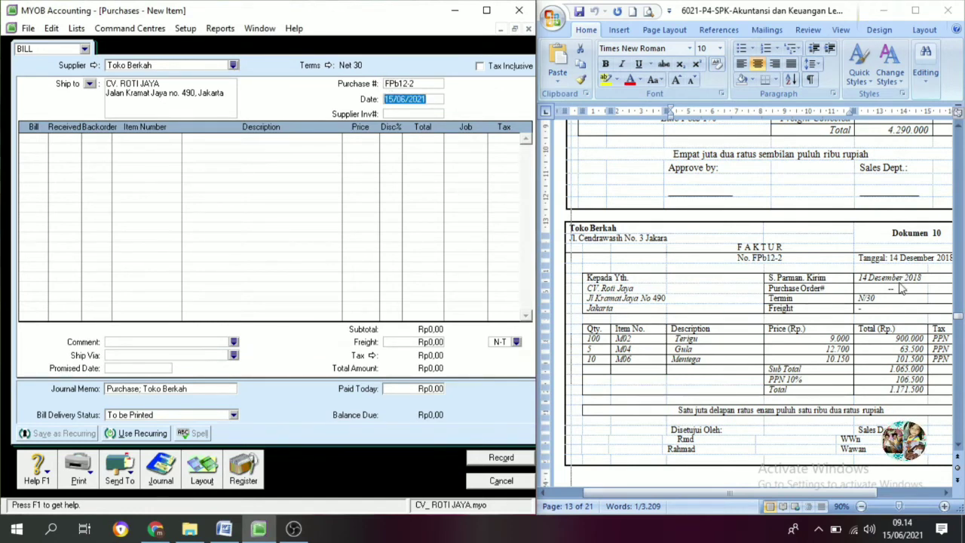
pyautogui.write('12')
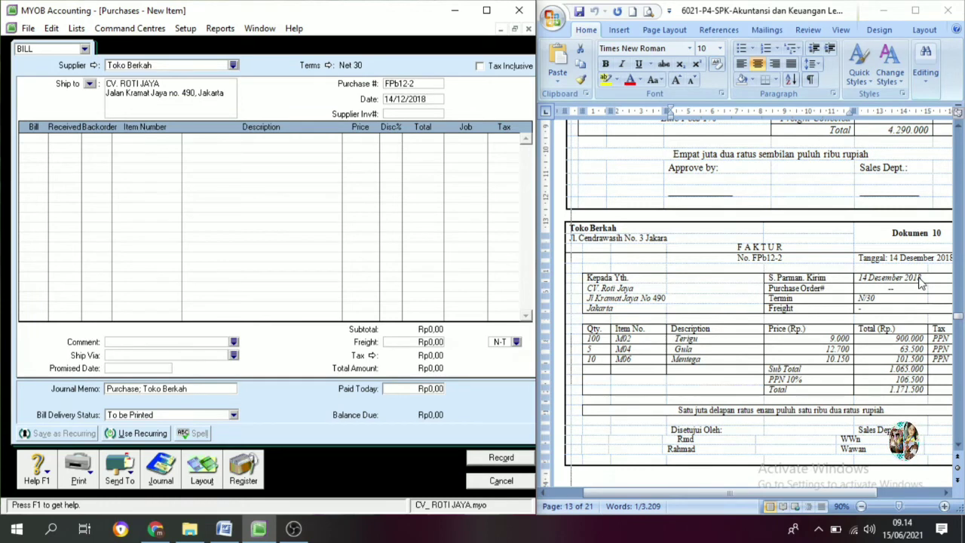
# Step: Enter a line on the Toko Berkah bill for 100 units of item M02 Terigu, accepting the default price
pyautogui.click(33, 138)
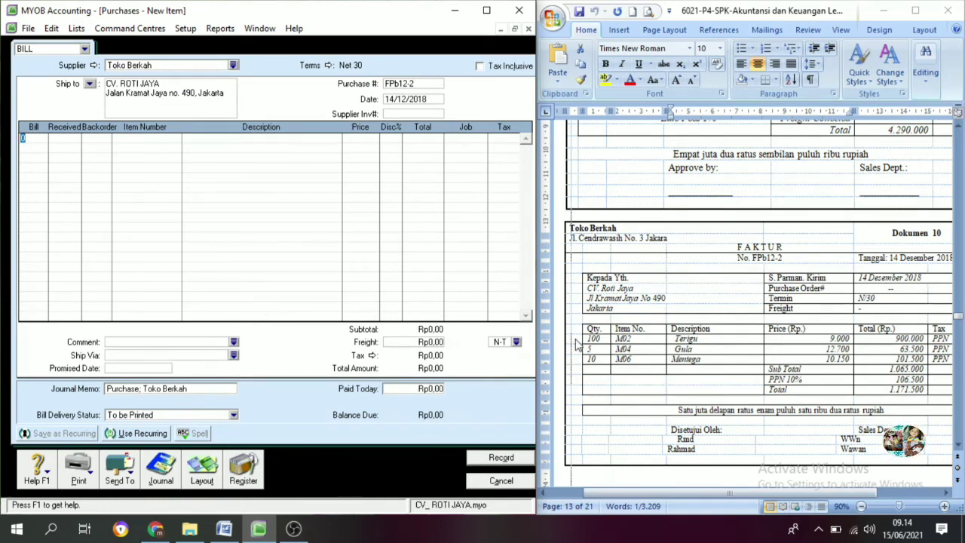
pyautogui.write('100')
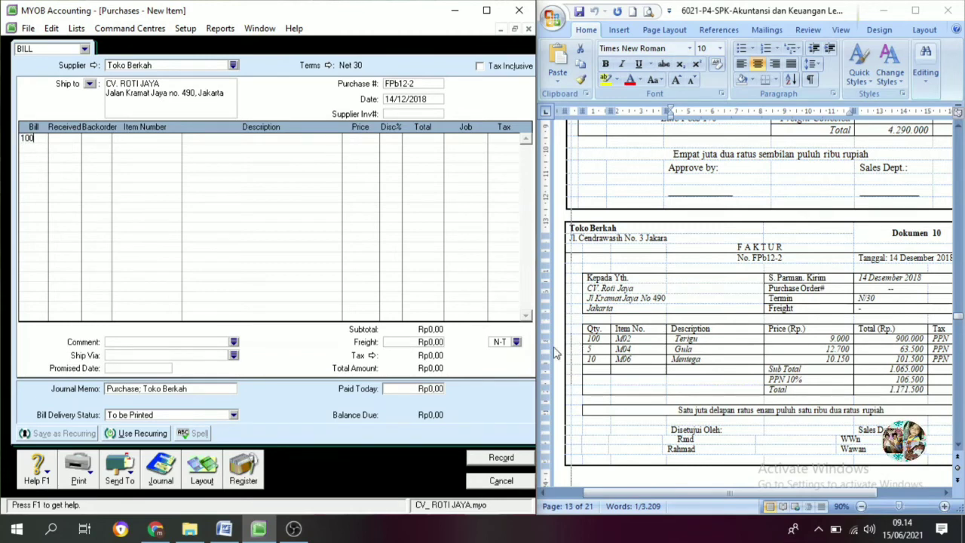
pyautogui.press('Tab')
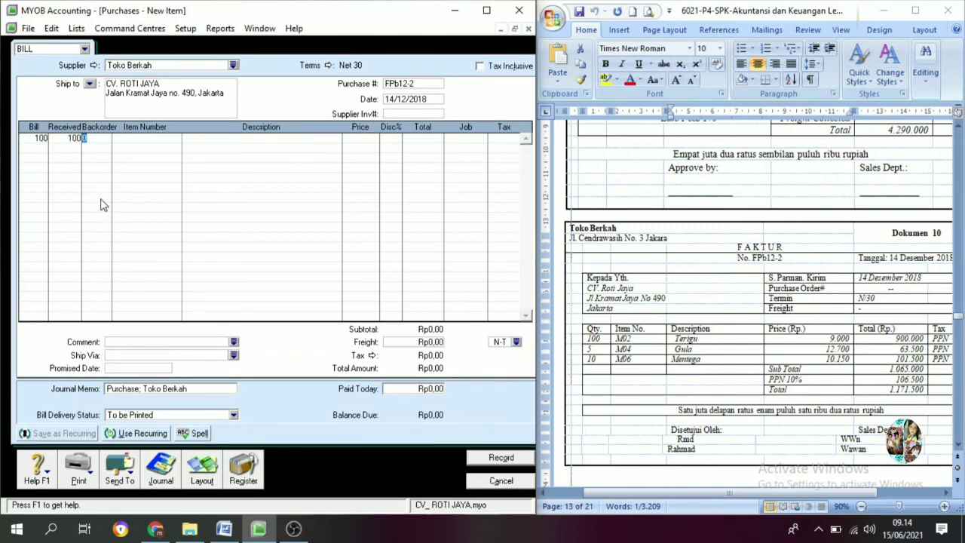
pyautogui.press('Tab')
pyautogui.press('Tab')
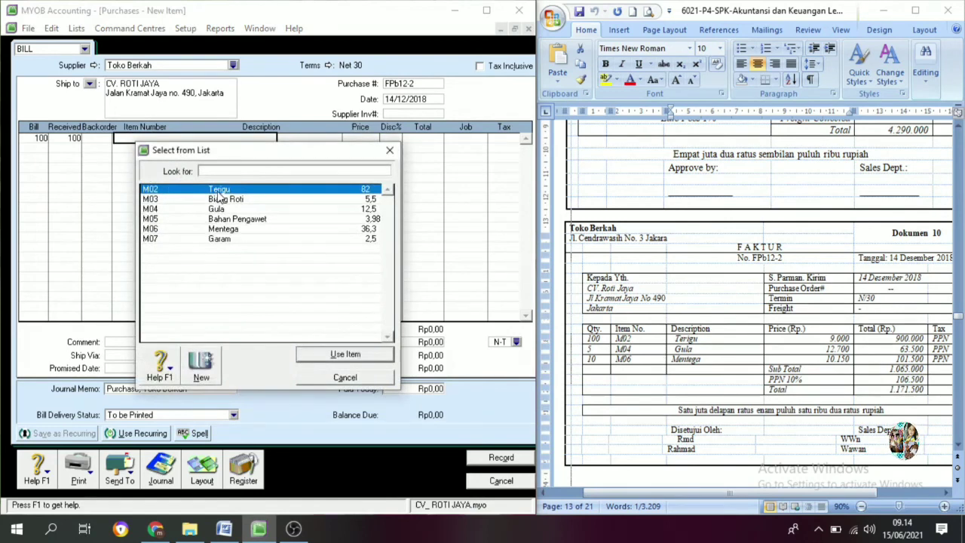
pyautogui.click(359, 355)
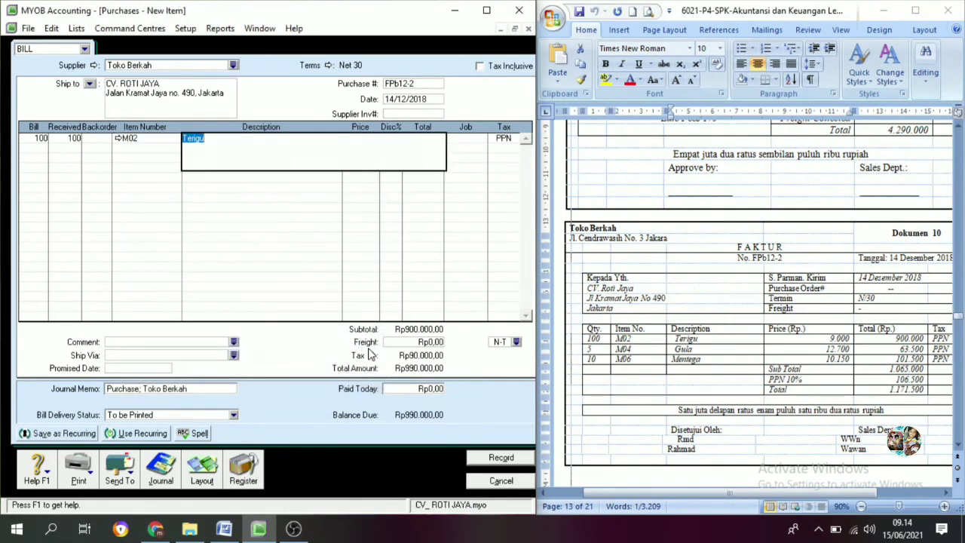
pyautogui.press('Tab')
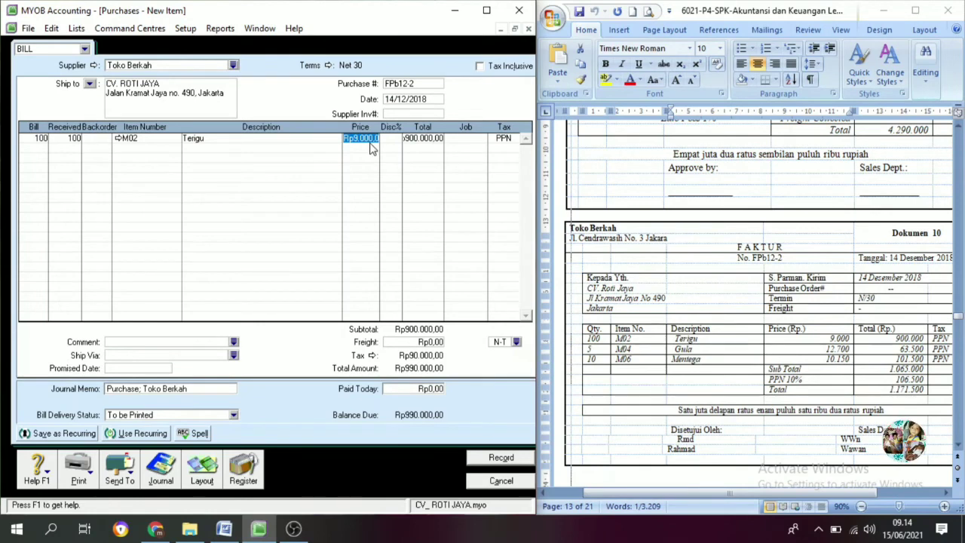
# Step: Add a second line to the Toko Berkah bill for 5 units of item M04 Gula, accepting the default price
pyautogui.click(34, 150)
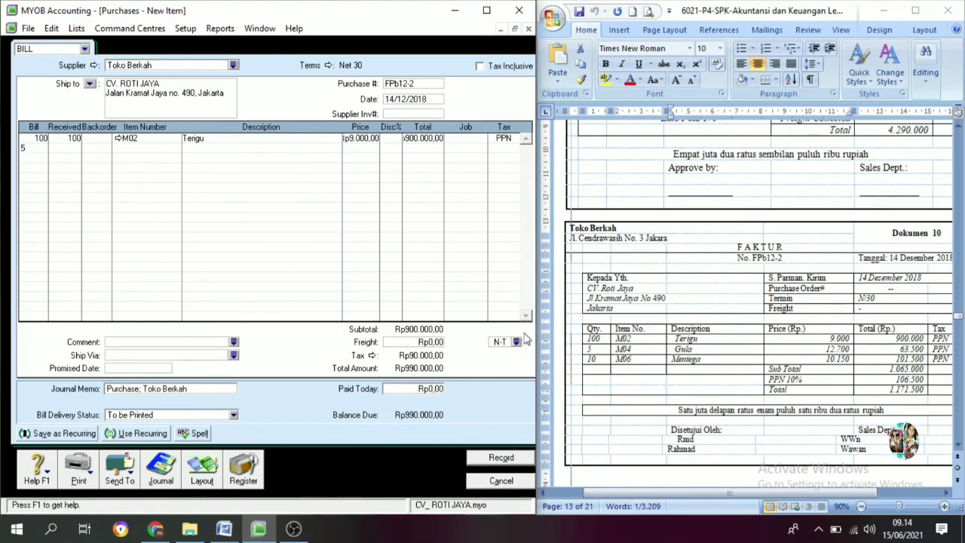
pyautogui.write('5')
pyautogui.press('Tab')
pyautogui.press('Tab')
pyautogui.press('Tab')
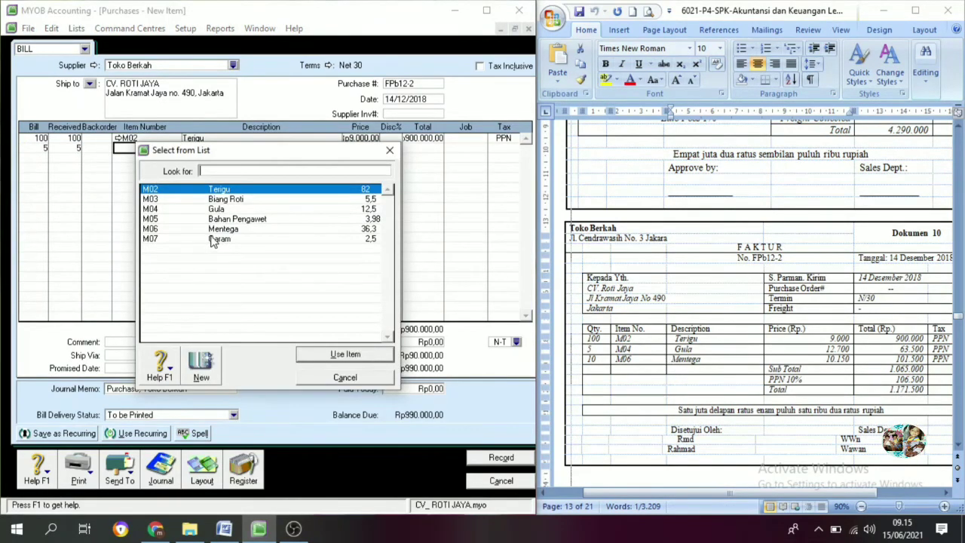
pyautogui.write('M04')
pyautogui.click(347, 354)
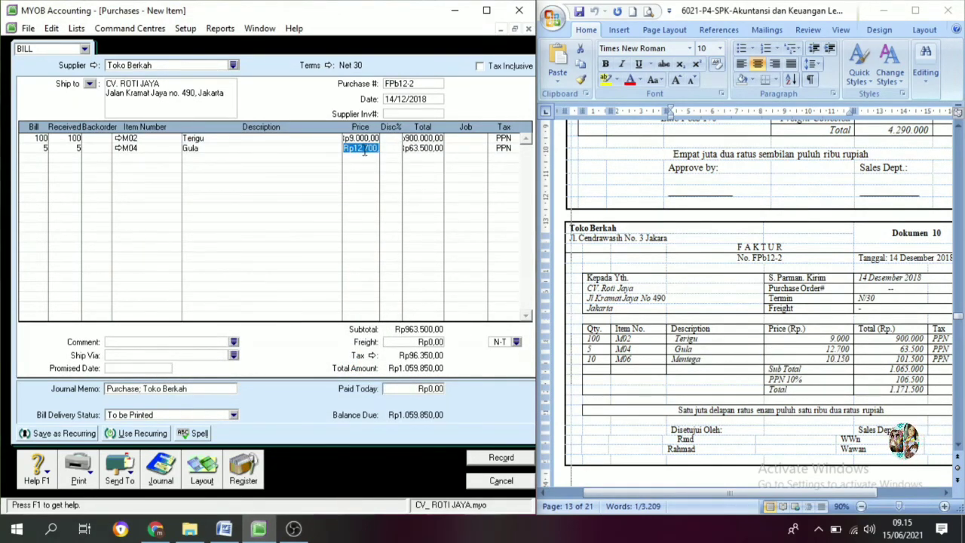
pyautogui.press('Tab')
pyautogui.press('Tab')
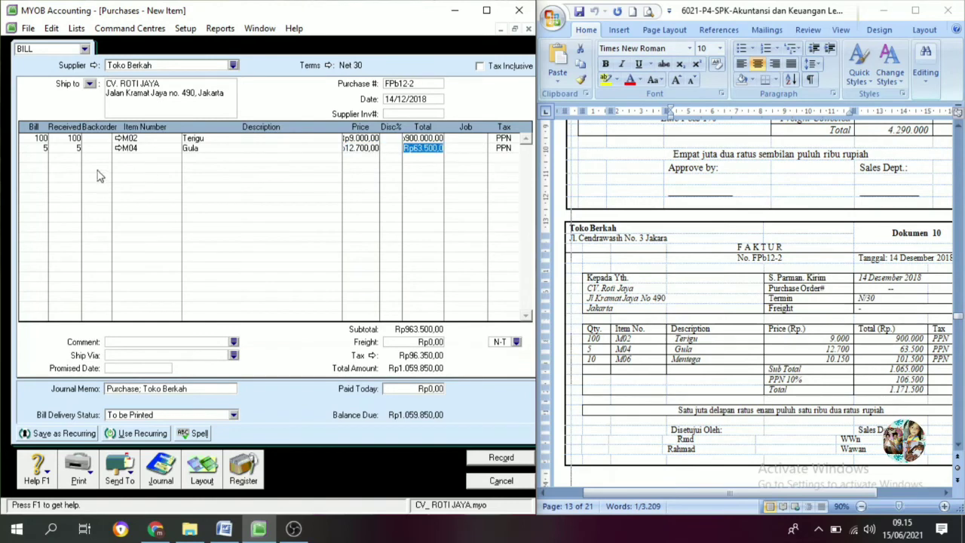
# Step: Add a third line to the Toko Berkah bill for 10 units of item M06 Mentega, accepting the default price
pyautogui.click(39, 160)
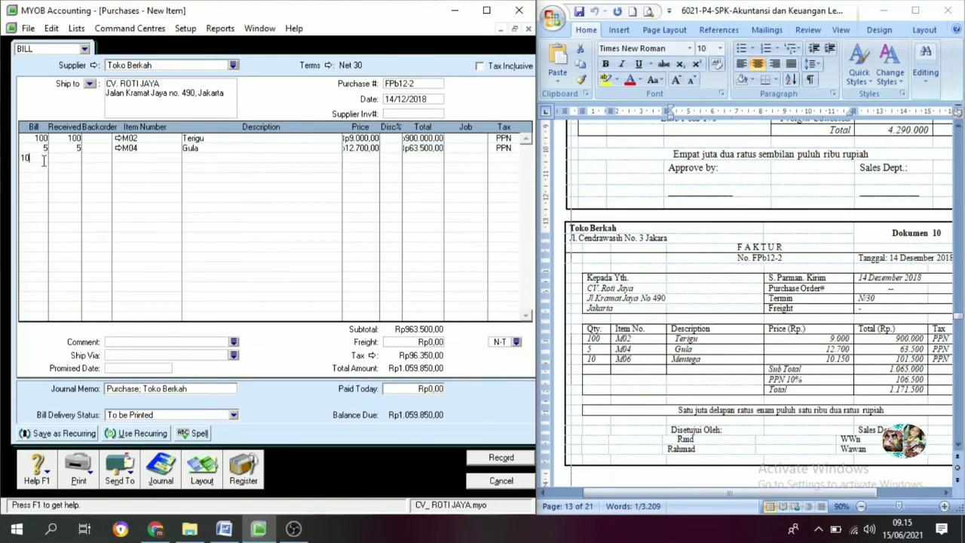
pyautogui.press('Tab')
pyautogui.press('Tab')
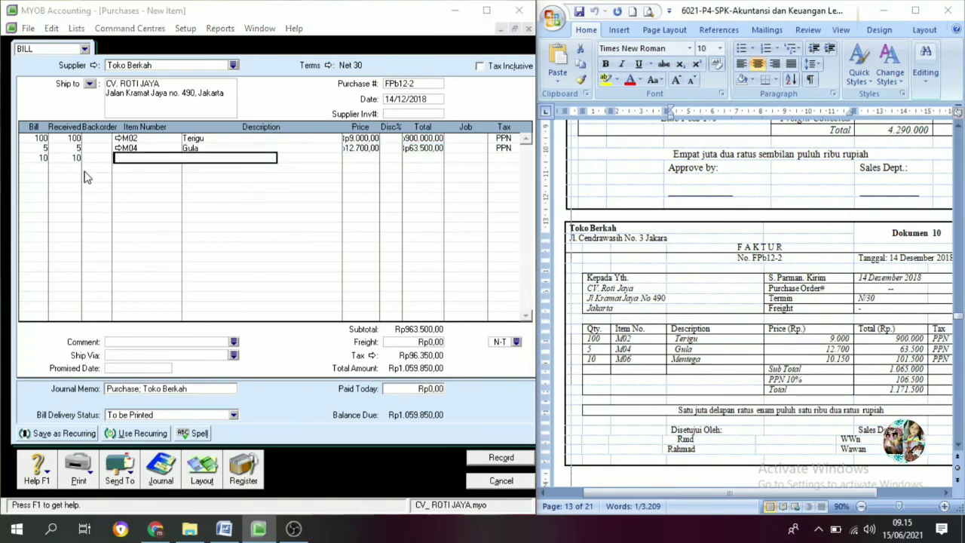
pyautogui.press('Tab')
pyautogui.write('M06')
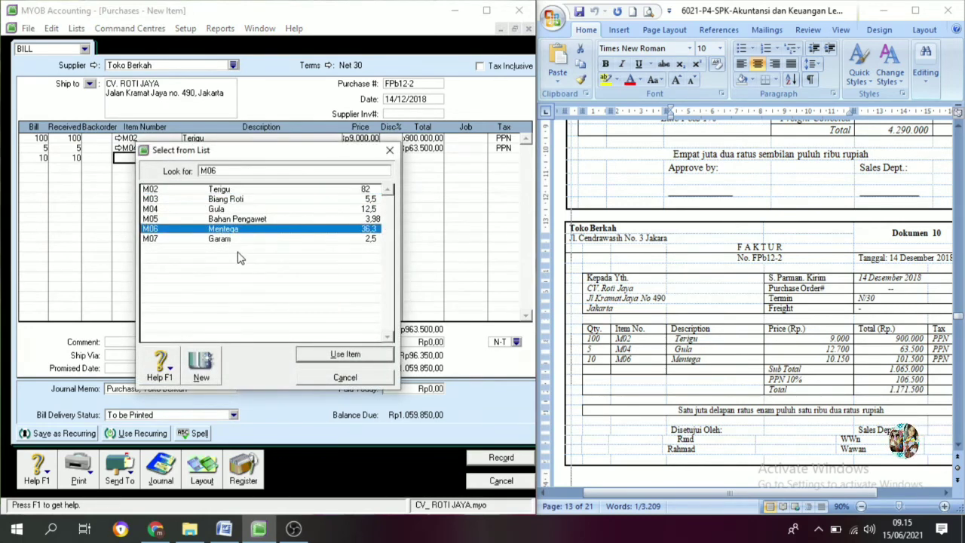
pyautogui.click(338, 356)
pyautogui.press('Tab')
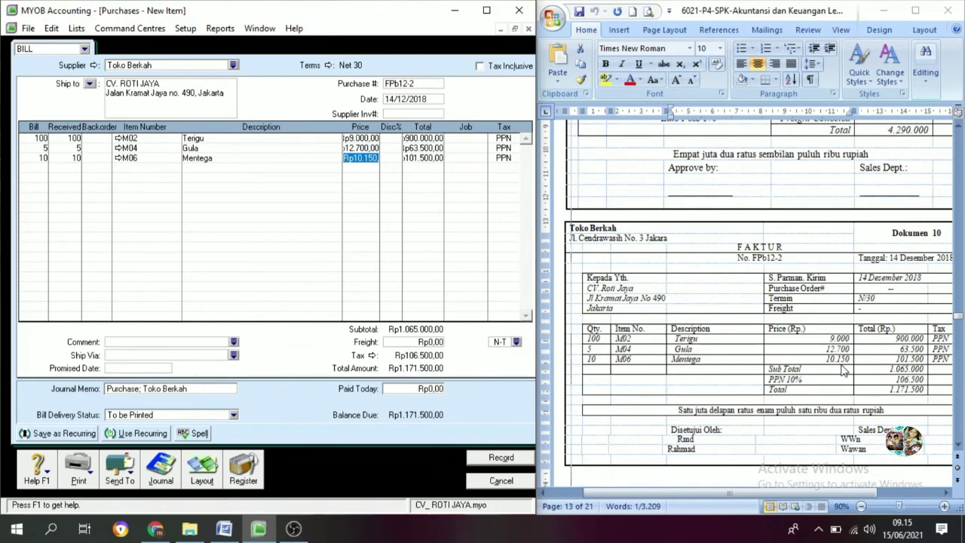
pyautogui.press('Tab')
pyautogui.press('Tab')
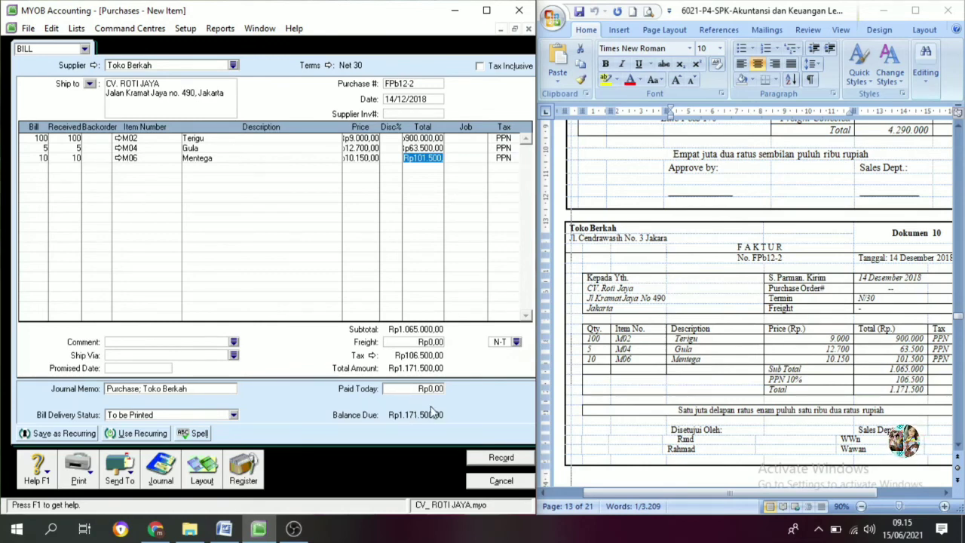
# Step: Record the Toko Berkah bill, ignoring all spelling suggestions and declining the tax code change, and close the purchase entry window
pyautogui.press('Tab')
pyautogui.click(510, 462)
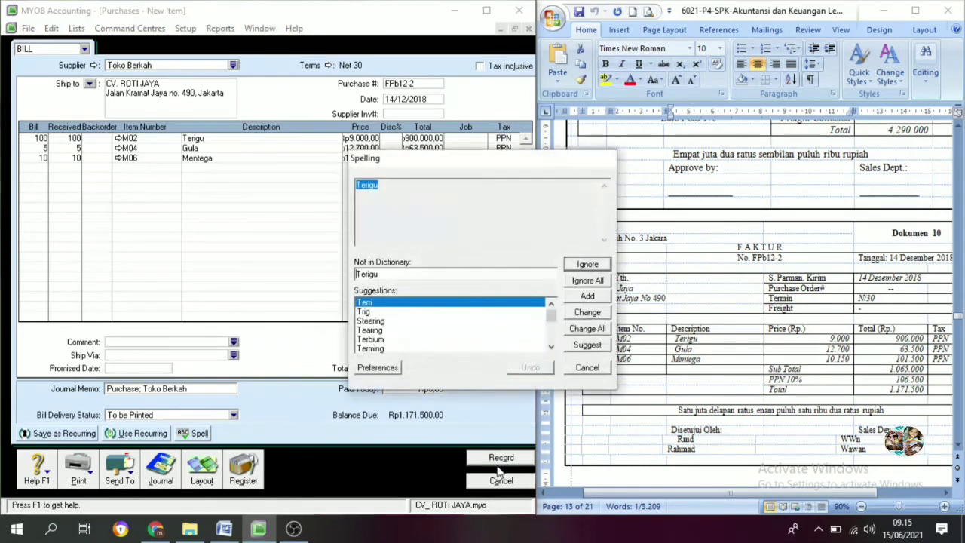
pyautogui.click(582, 283)
pyautogui.click(582, 282)
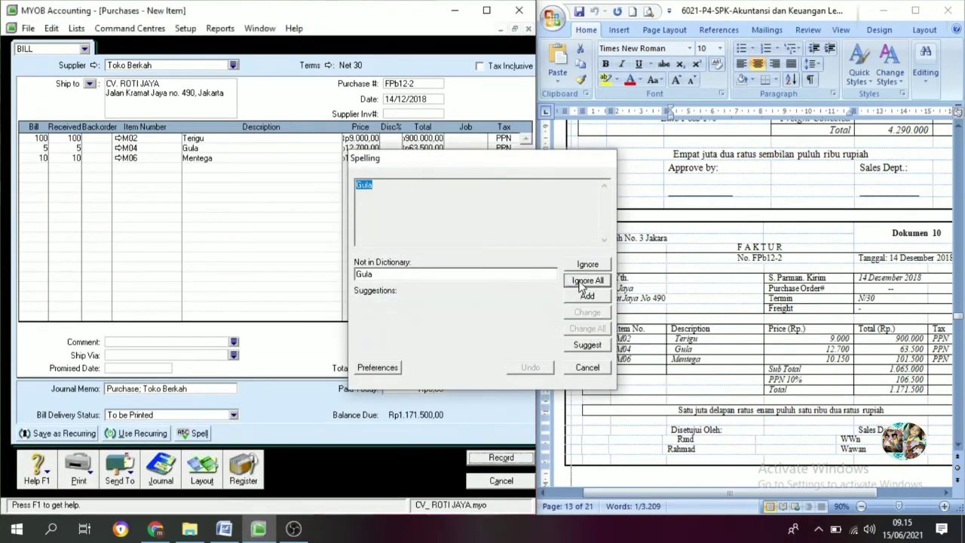
pyautogui.click(586, 281)
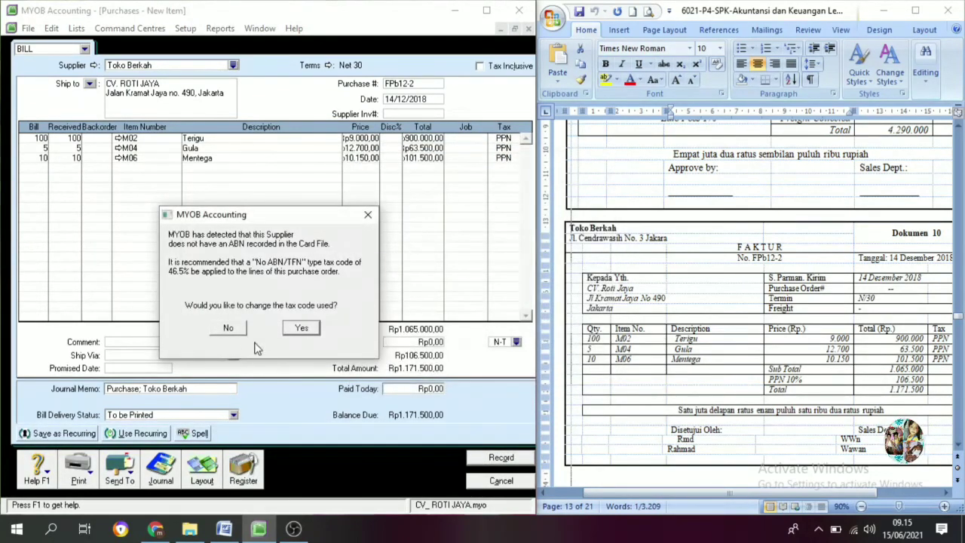
pyautogui.click(233, 329)
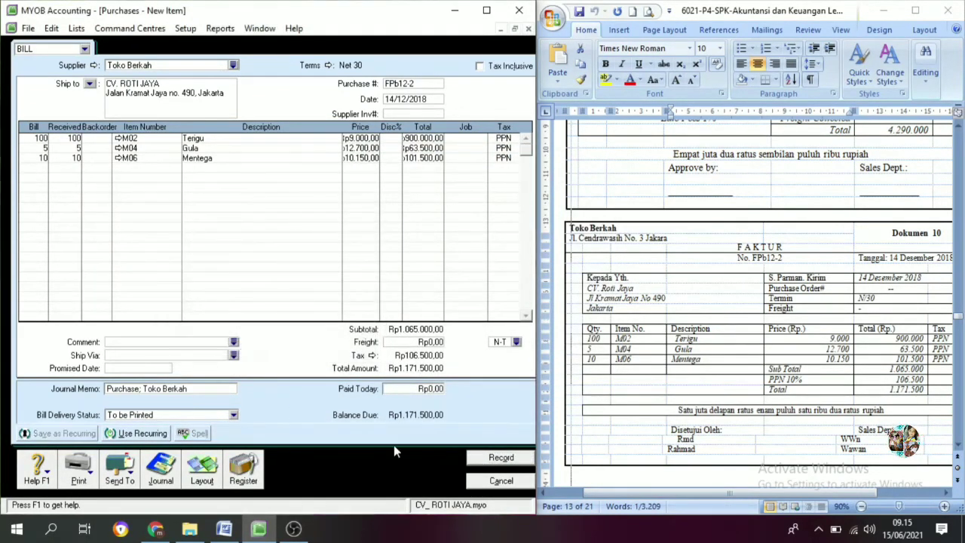
pyautogui.click(501, 481)
# Step: Recheck the Toko Berkah invoice in Dokumen 10 and read the petty cash voucher in Dokumen 11 for the next transaction
pyautogui.scroll(-3, 802, 302)
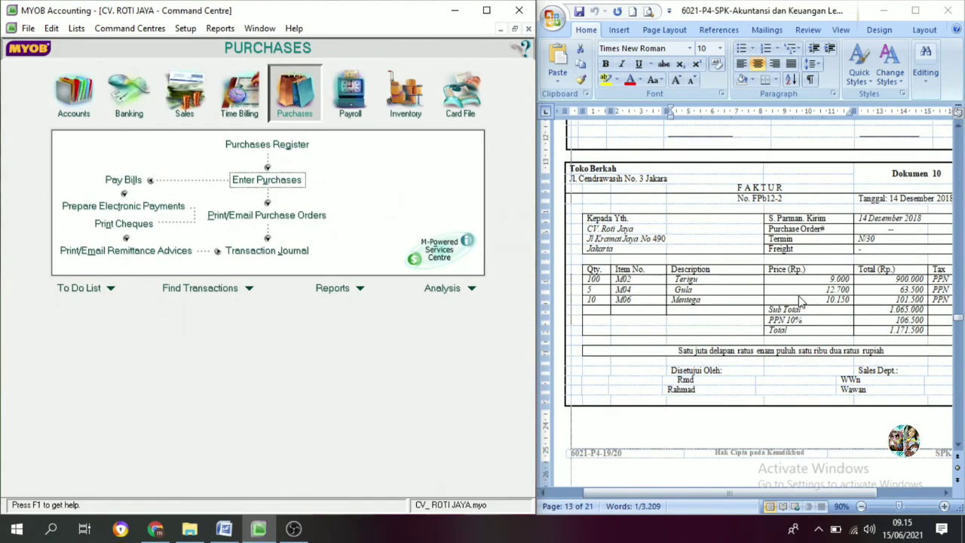
pyautogui.scroll(-10, 802, 309)
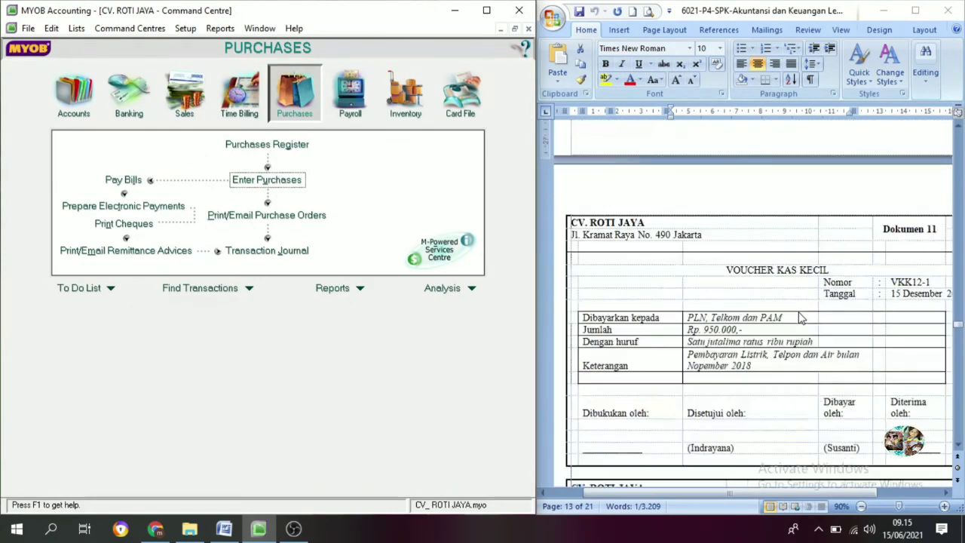
pyautogui.scroll(7, 801, 318)
pyautogui.scroll(5, 801, 317)
pyautogui.scroll(-2, 801, 317)
pyautogui.scroll(2, 802, 317)
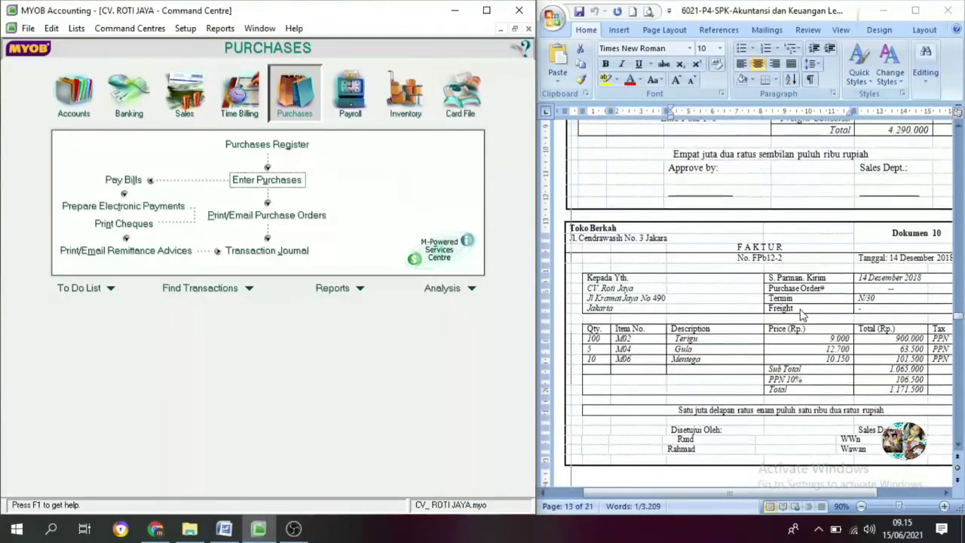
pyautogui.scroll(-2, 801, 315)
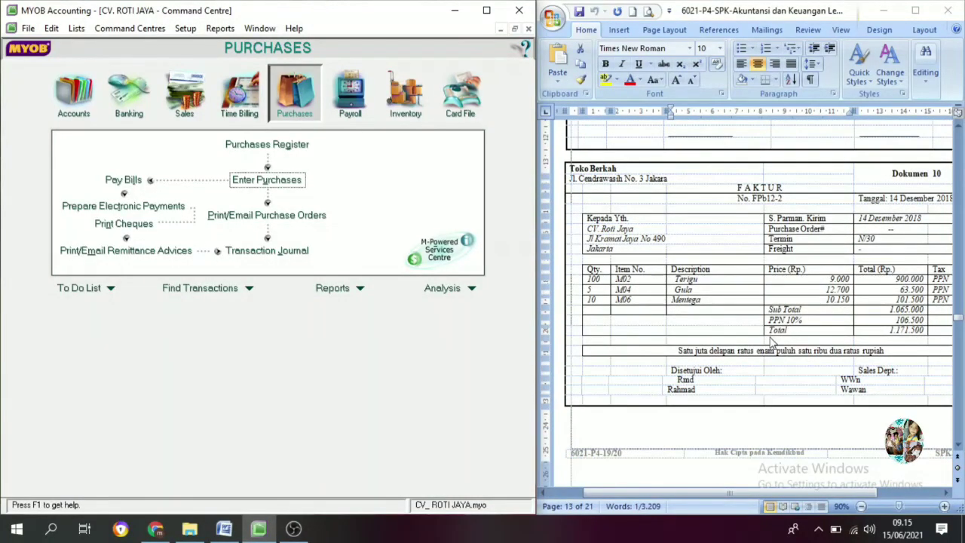
pyautogui.scroll(-10, 771, 343)
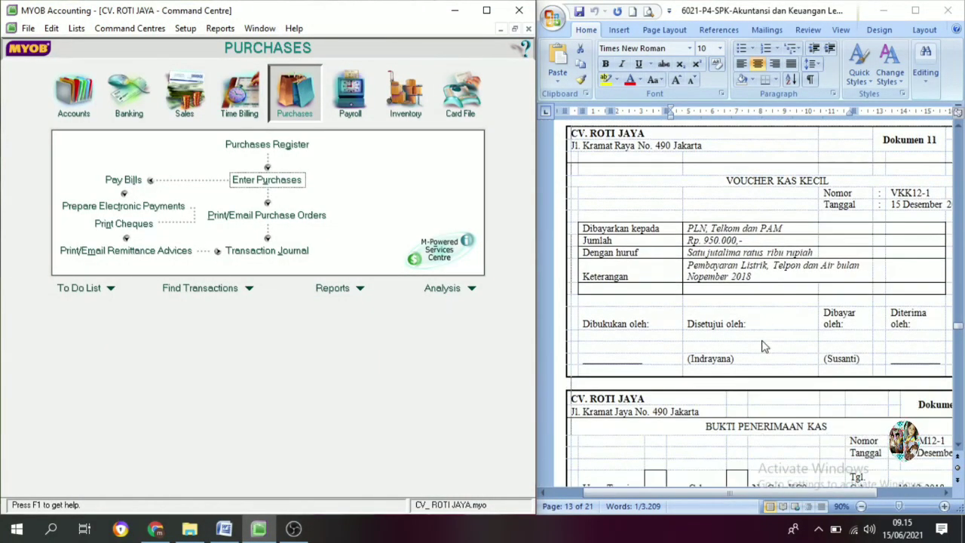